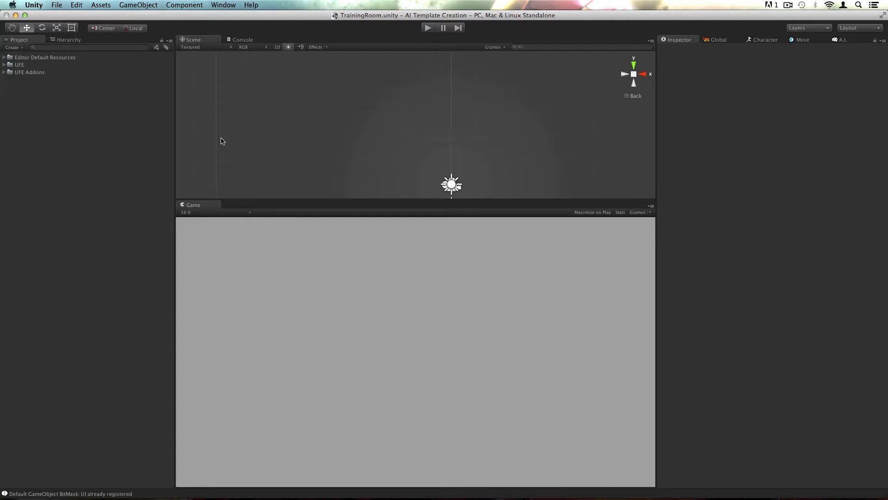
- In the global settings, enable Start Game Immediately and make Player 2 CPU controlled
left_click(719, 40)
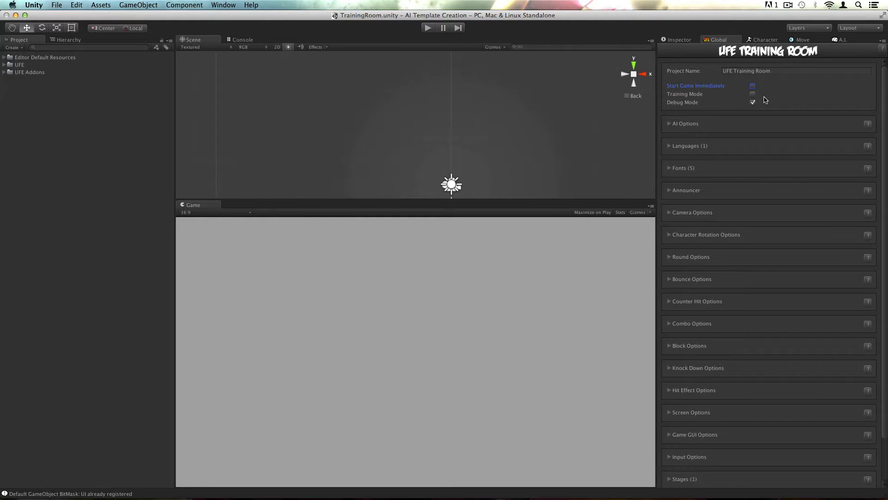
left_click(753, 86)
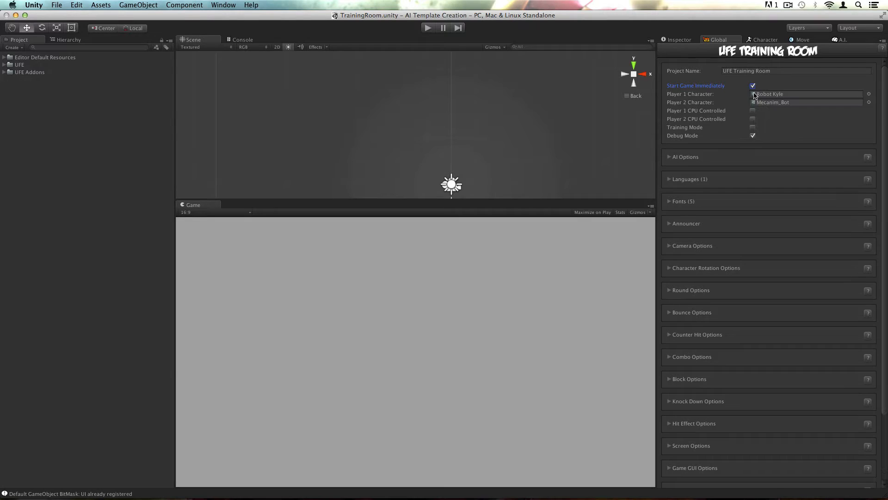
left_click(753, 120)
- Assign the Robot Kyle asset as the Player 2 character and expand the UFE Addons folder
left_click(771, 94)
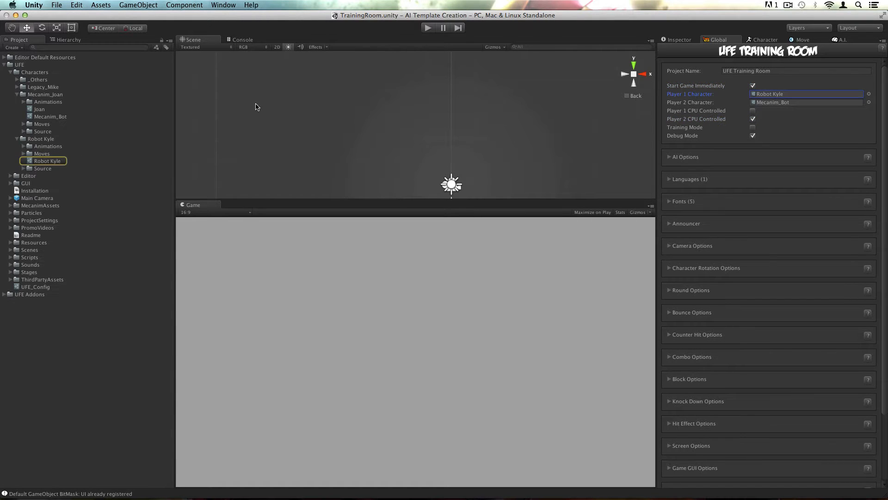
left_click(4, 294)
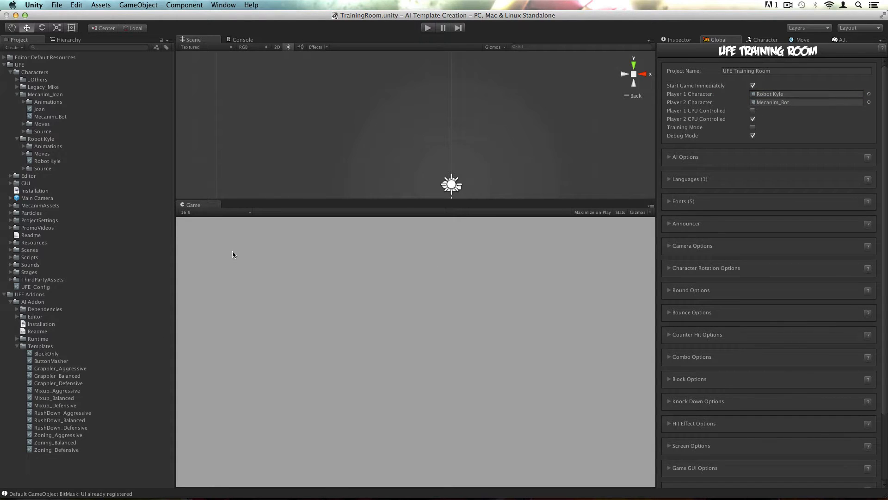
left_click_drag(54, 161, 766, 104)
- Remove the Aggressive and Balanced entries from Robot Kyle's AI Instructions, leaving the Defensive one
left_click(762, 40)
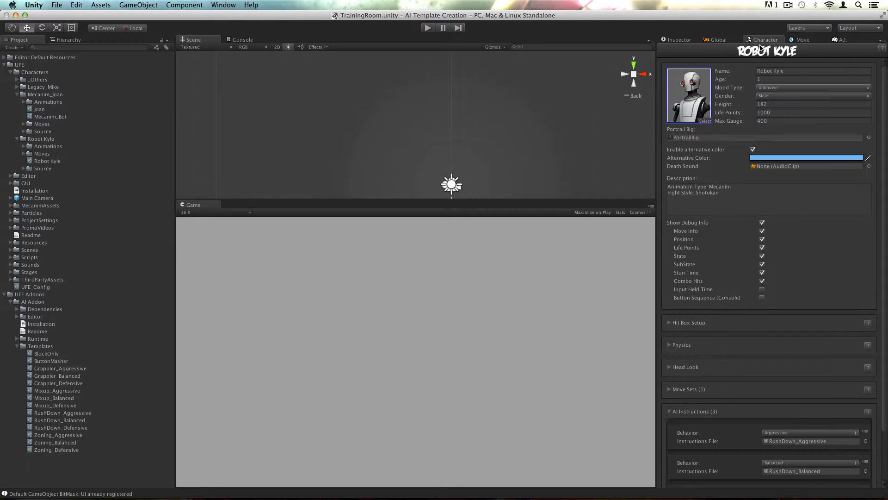
left_click(733, 41)
left_click(769, 40)
scroll(726, 231, "down", 3)
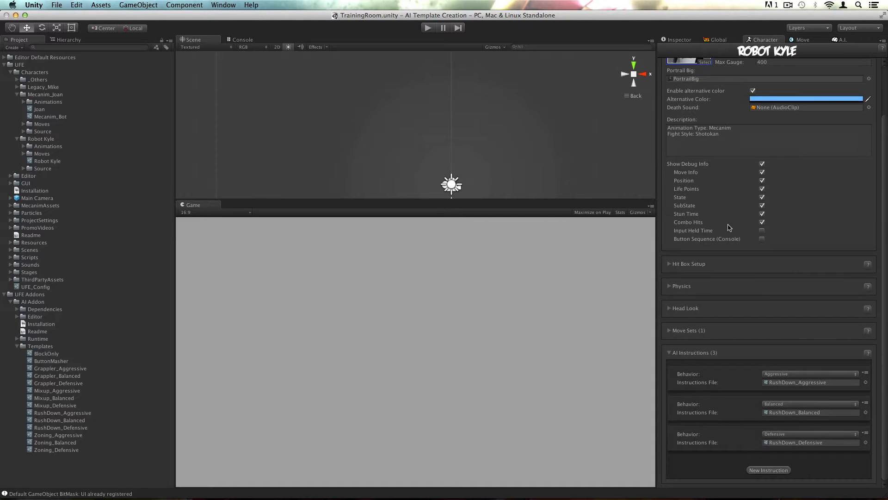
left_click(864, 373)
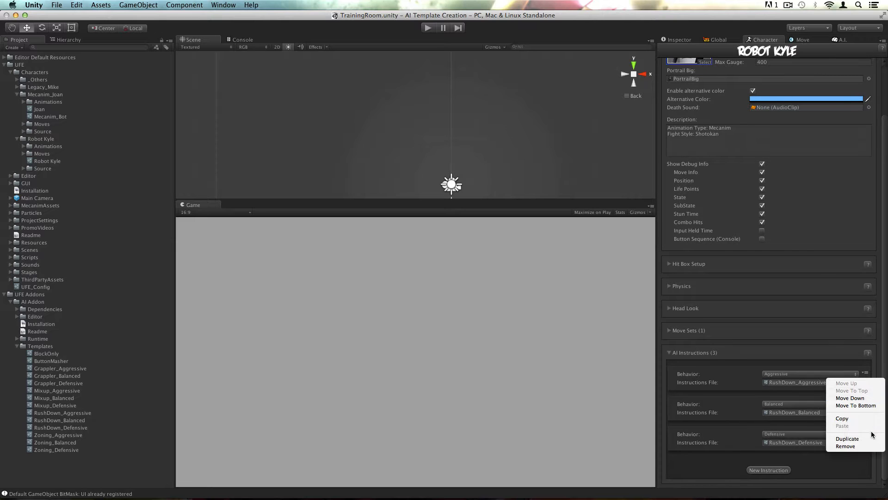
left_click(864, 447)
left_click(865, 405)
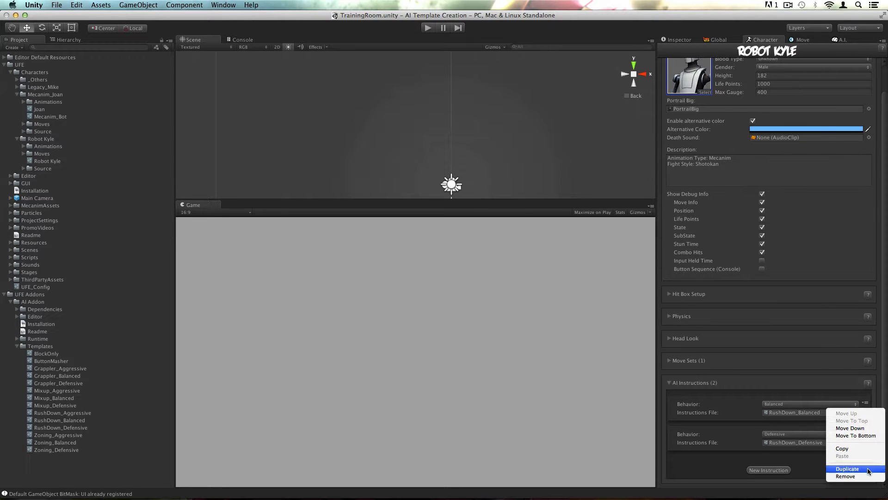
left_click(851, 476)
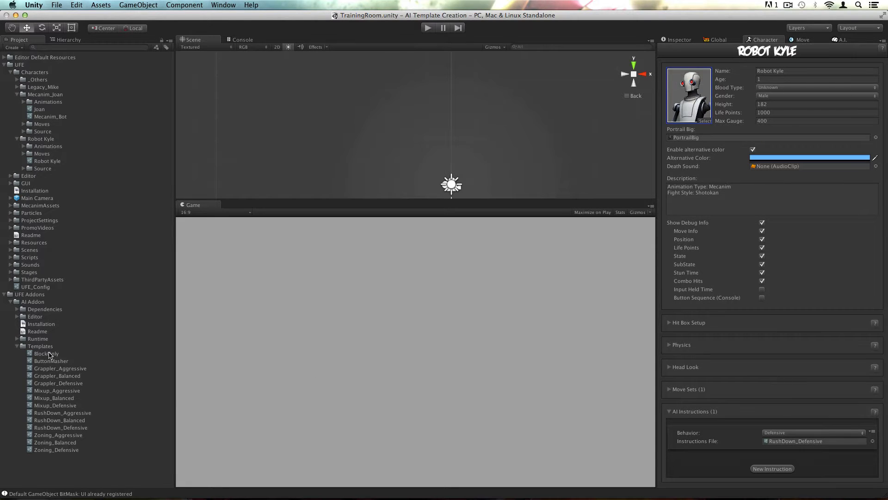
- Assign the BlockOnly template as Robot Kyle's remaining AI instructions file and set its behavior to Any
left_click_drag(49, 355, 786, 441)
left_click(787, 432)
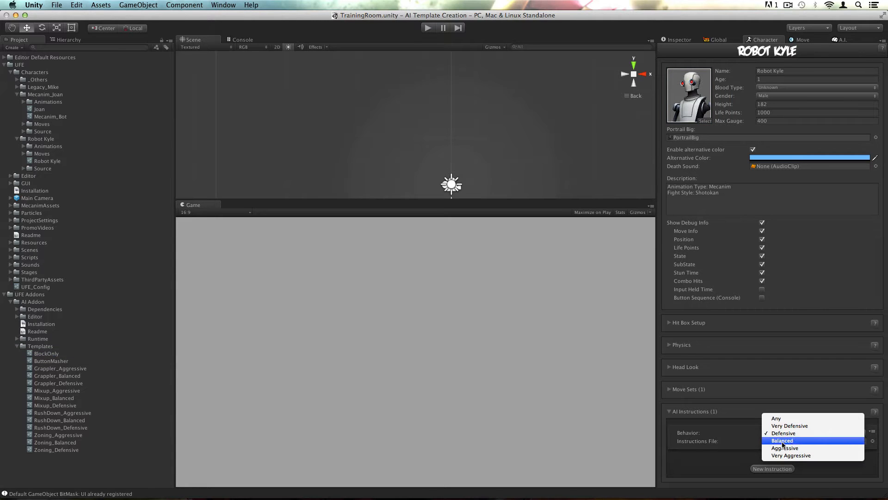
left_click(782, 441)
left_click(791, 435)
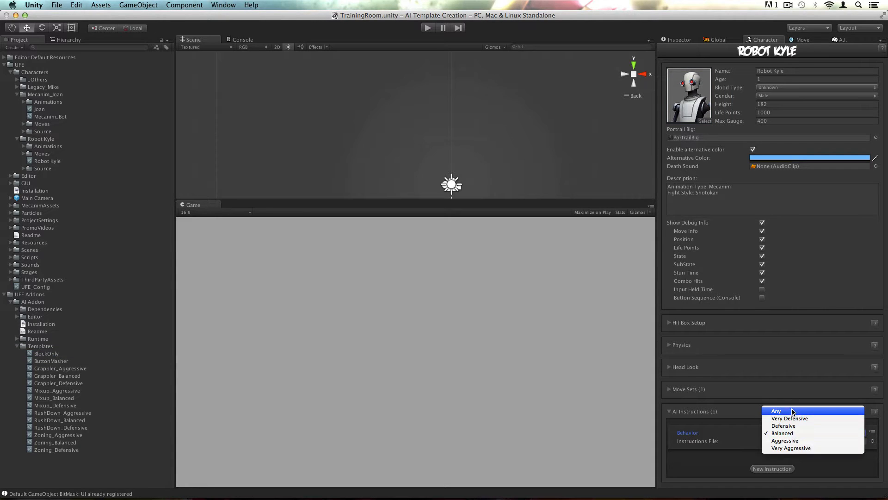
left_click(793, 411)
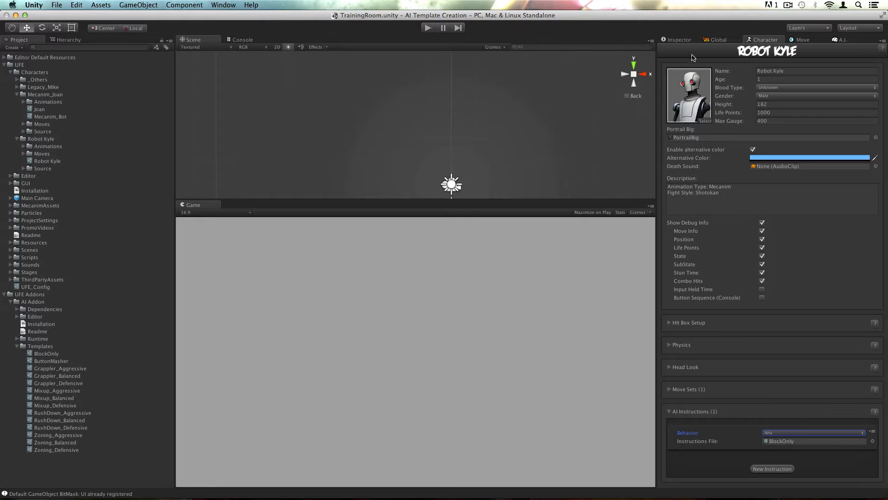
- Run the game, attack Player 2 with repeated standing and crouching punches and kicks to test its blocking, and stop the game
left_click(734, 39)
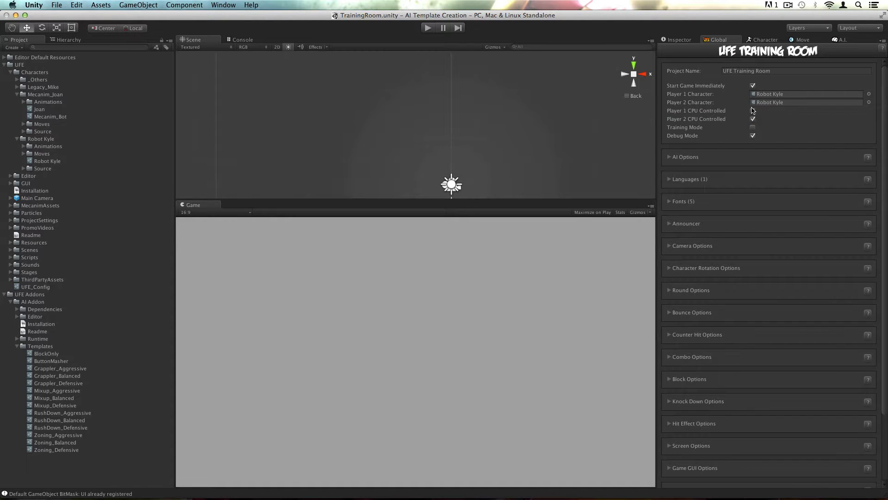
left_click(432, 28)
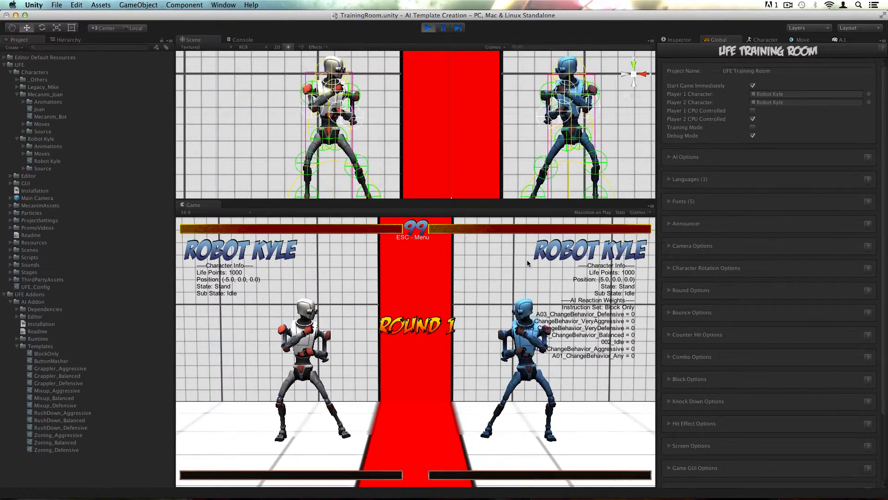
key("d")
key("t")
key("g")
key("y")
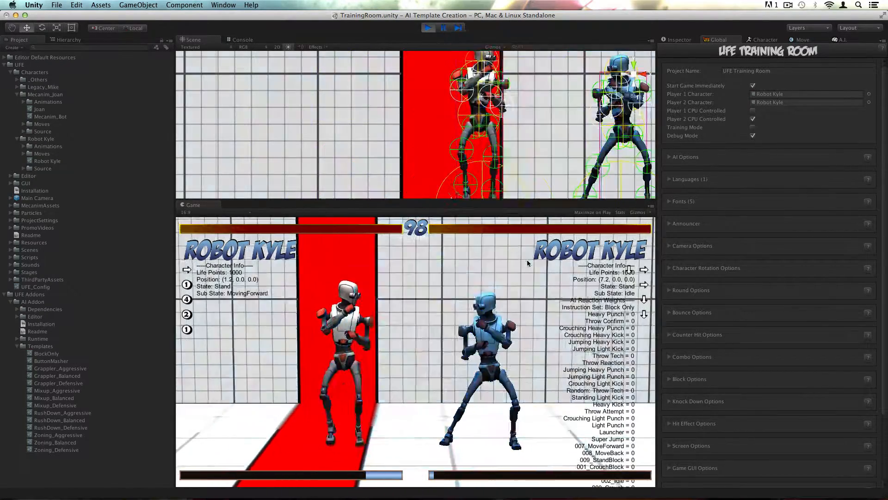
key("t")
key("t")
key("g")
key("y")
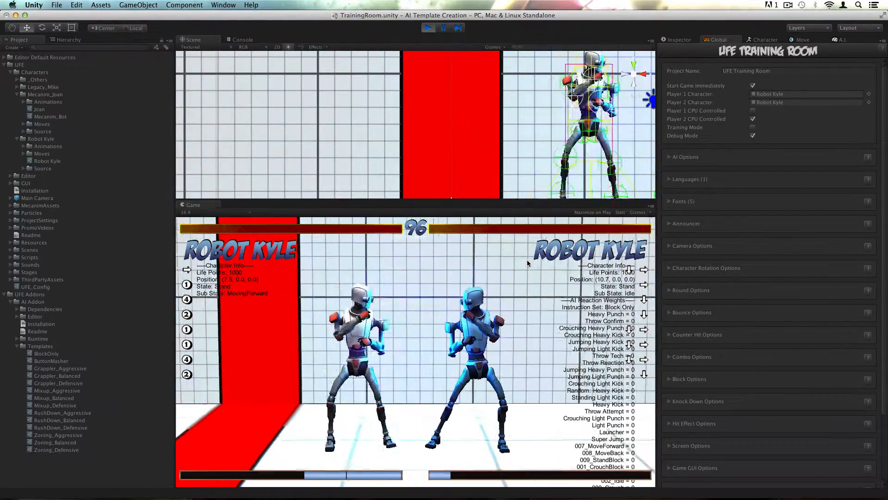
key("t")
key("g")
key("y")
key("h")
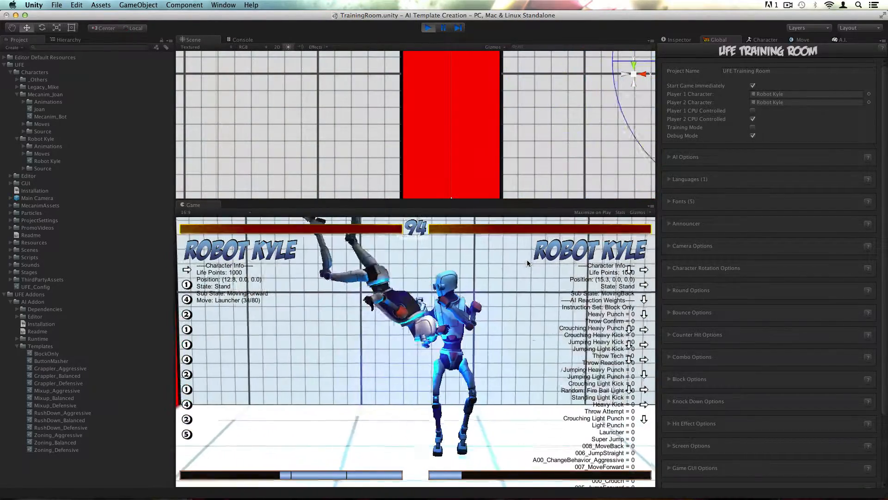
key("d")
key("t")
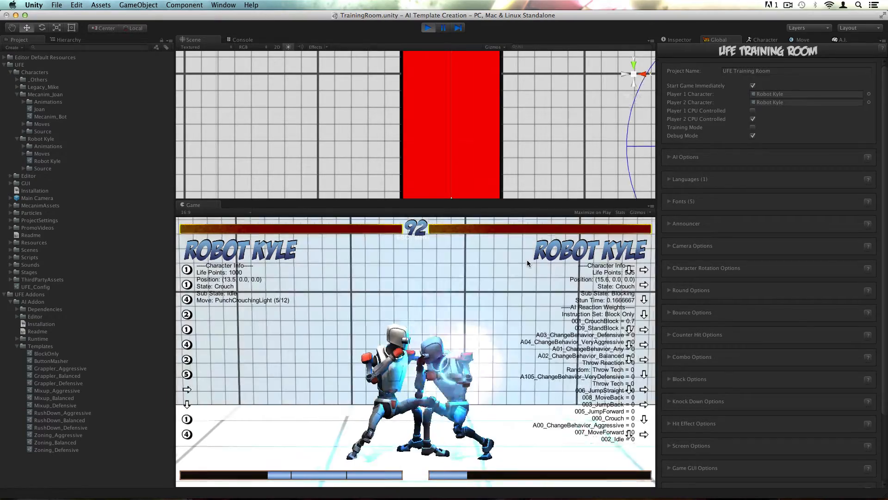
key("g")
key("y")
key("h")
key("d")
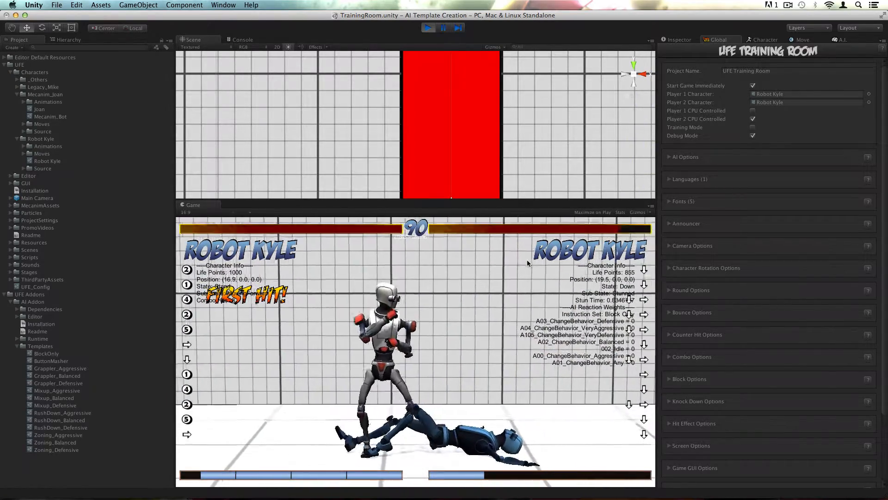
key("s")
key("t")
key("g")
key("y")
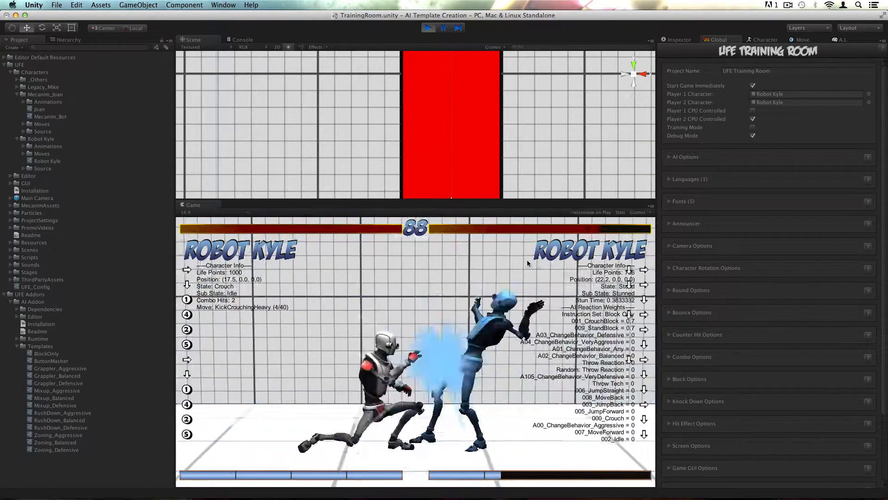
key("h")
key("d")
key("s")
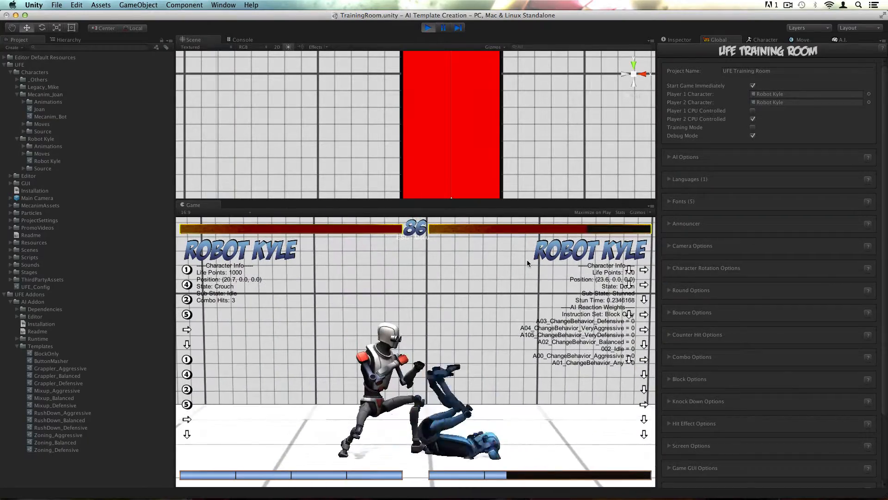
key("t")
key("g")
key("y")
key("h")
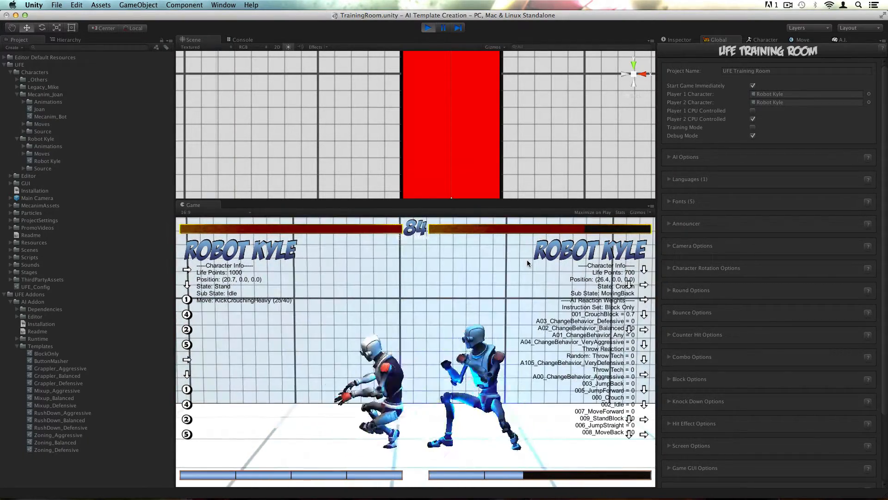
key("d")
key("s")
key("t")
key("g")
key("y")
key("h")
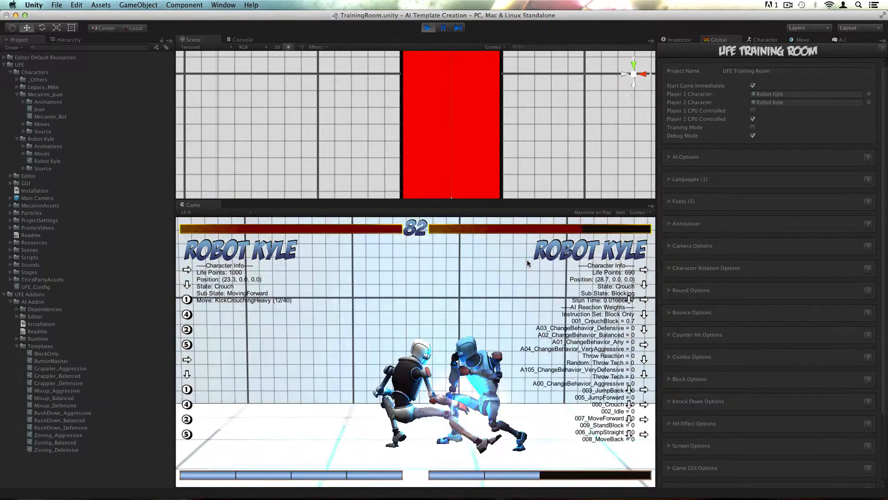
key("d")
key("s")
key("t")
key("g")
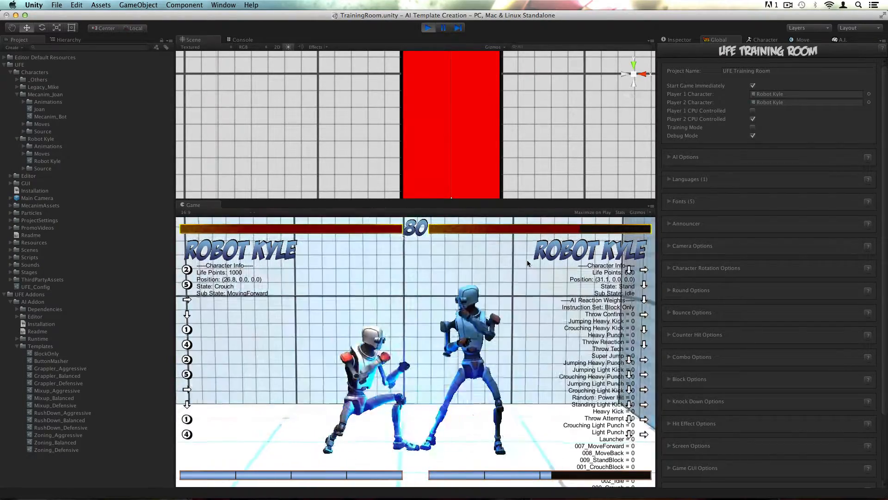
key("d")
key("s")
key("t")
key("g")
key("d")
key("s")
key("t")
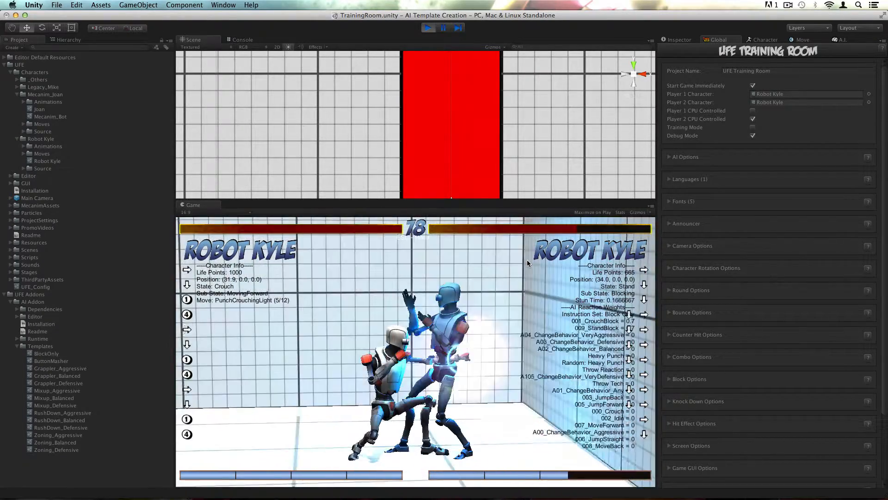
key("g")
key("y")
key("d")
key("s")
key("t")
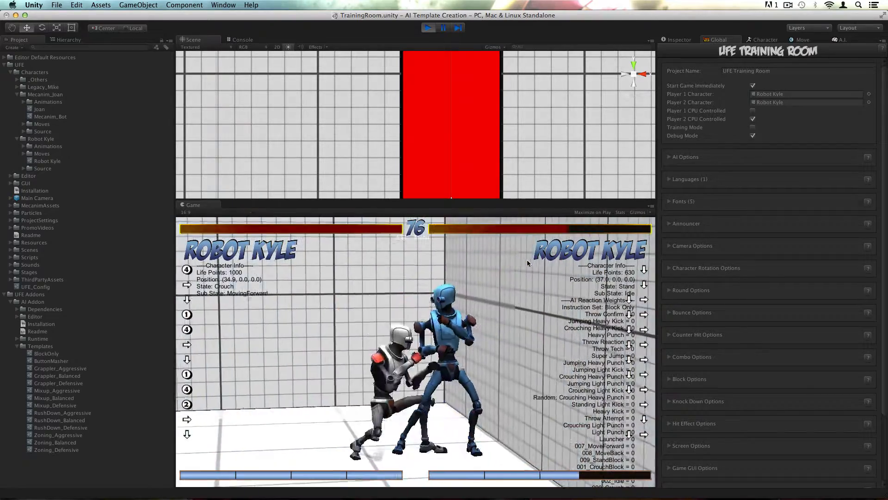
key("g")
key("y")
key("d")
key("s")
key("t")
key("g")
key("y")
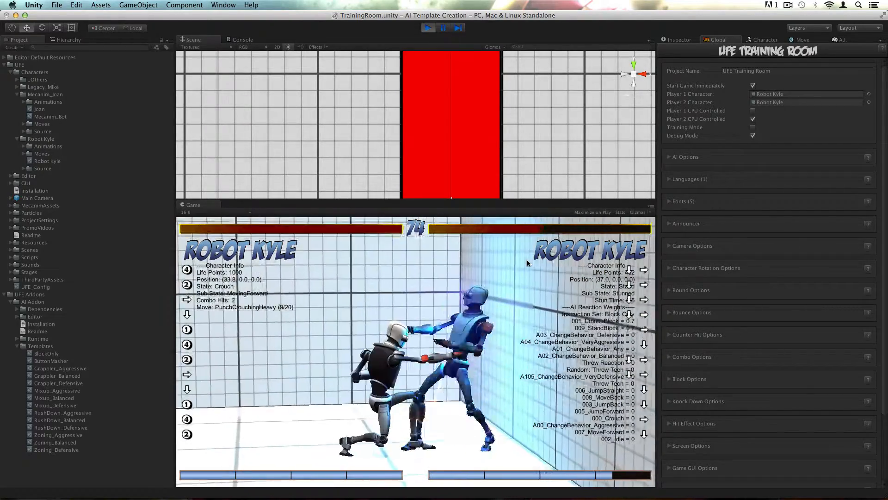
key("d")
key("s")
key("t")
key("g")
key("y")
key("h")
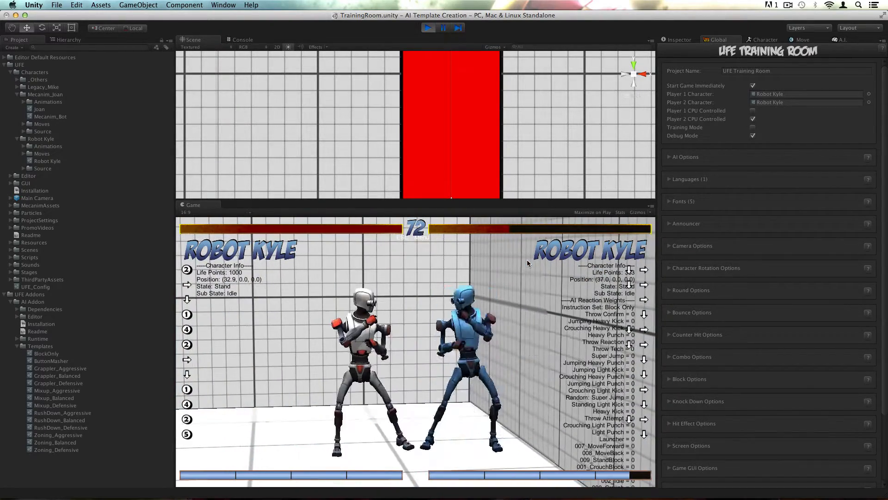
key("super+p")
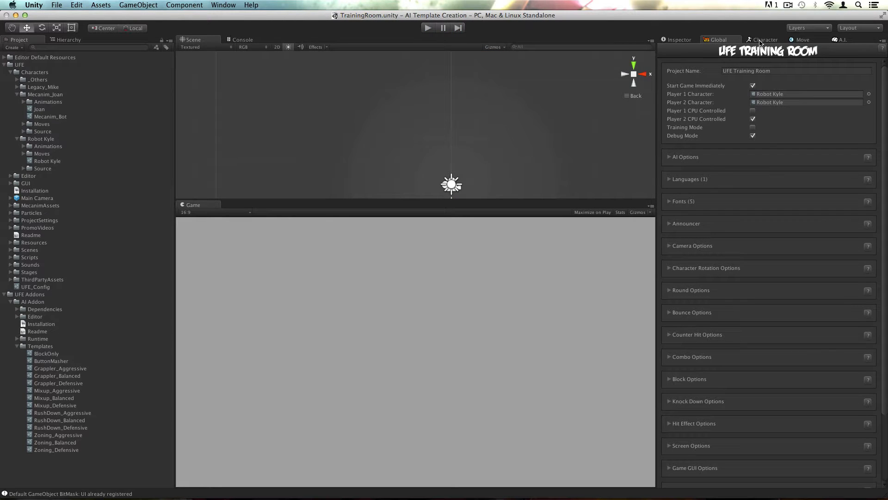
- Load the BlockOnly template in the A.I. editor, check its custom rules and expand its predefined rules
left_click(840, 42)
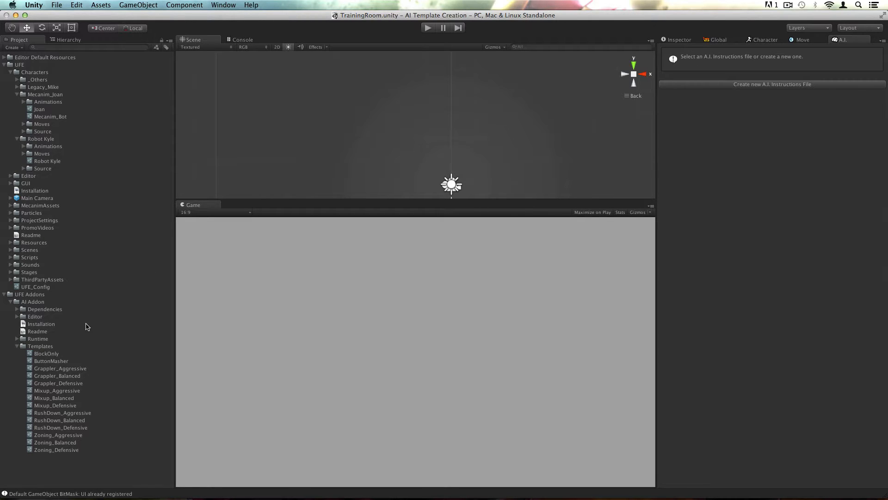
left_click(50, 353)
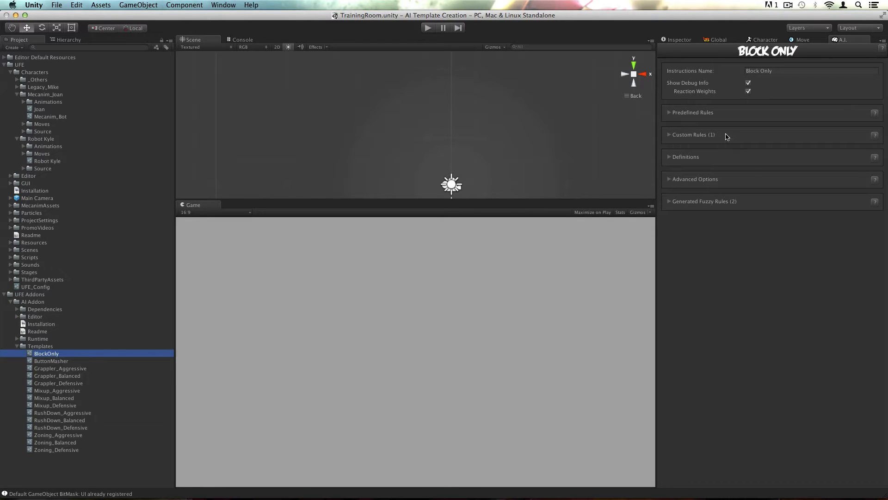
left_click(669, 134)
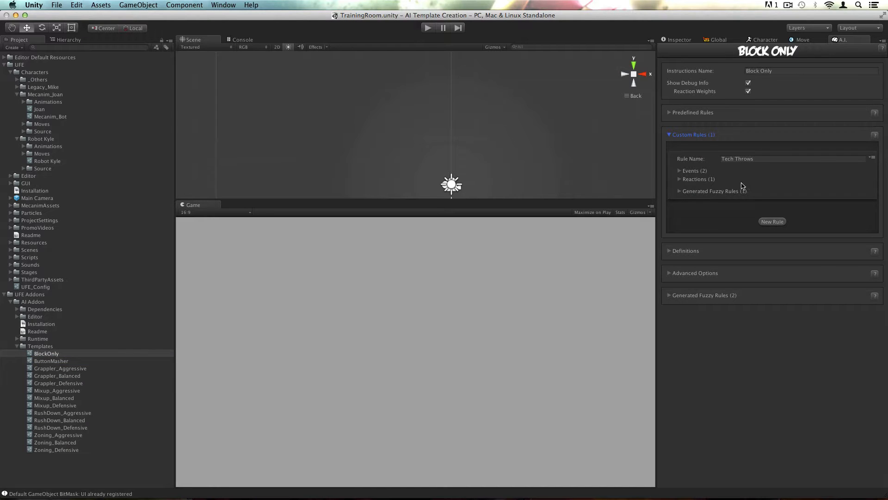
left_click(669, 135)
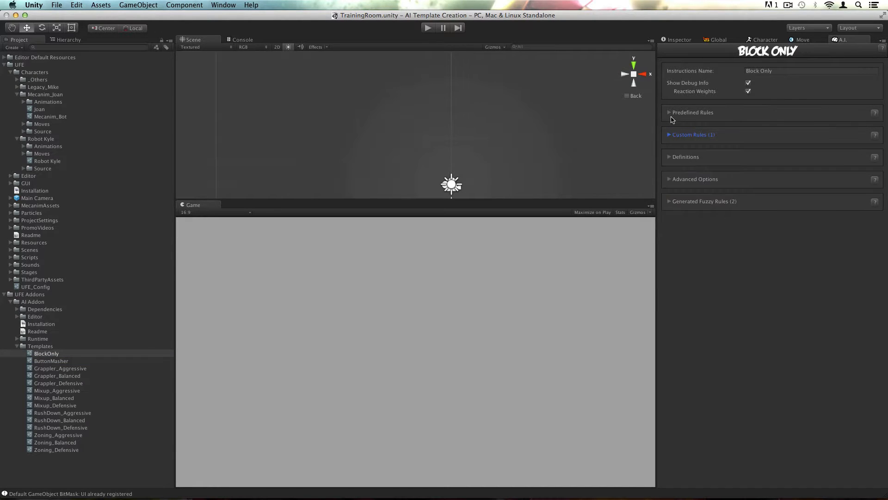
left_click(669, 113)
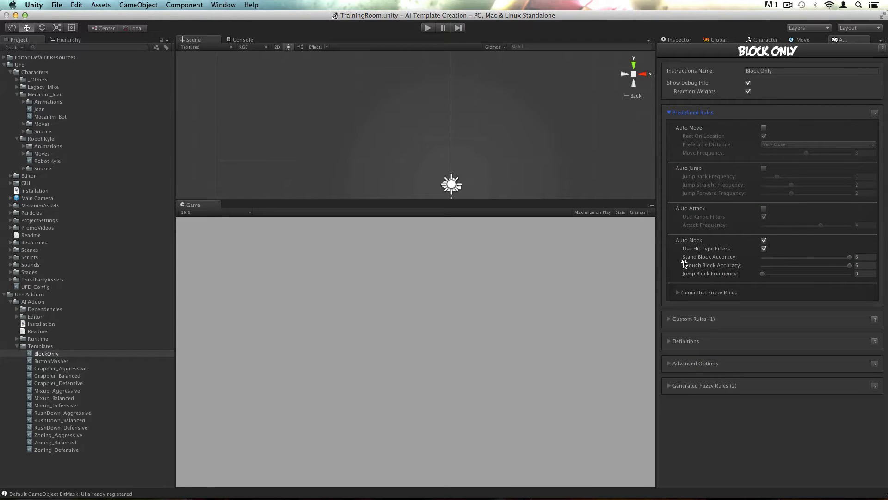
- Turn off Use Hit Type Filters for Auto Block in the Block Only predefined rules
left_click(851, 257)
left_click(850, 266)
left_click(765, 250)
- Run the game, test the opponent's unfiltered blocking with repeated crouching and standing punches and kicks, and stop the game
left_click(428, 28)
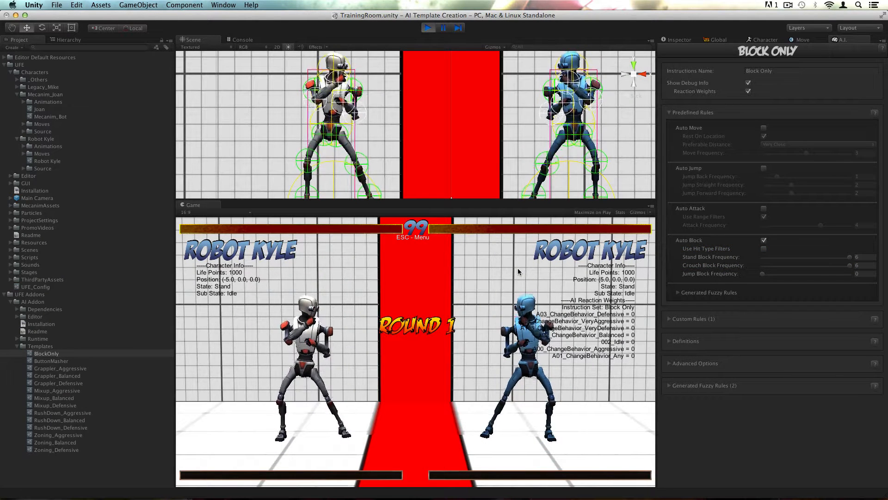
key("d")
key("d")
key("s")
key("t")
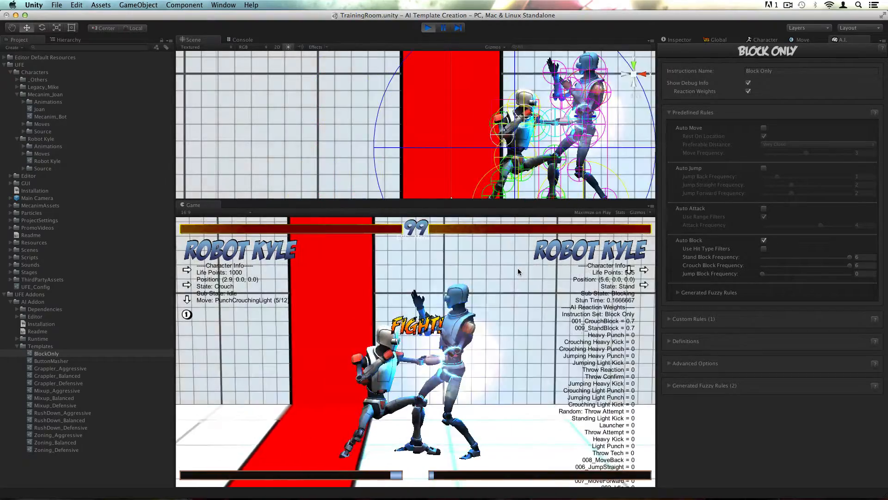
key("g")
key("y")
key("h")
key("d")
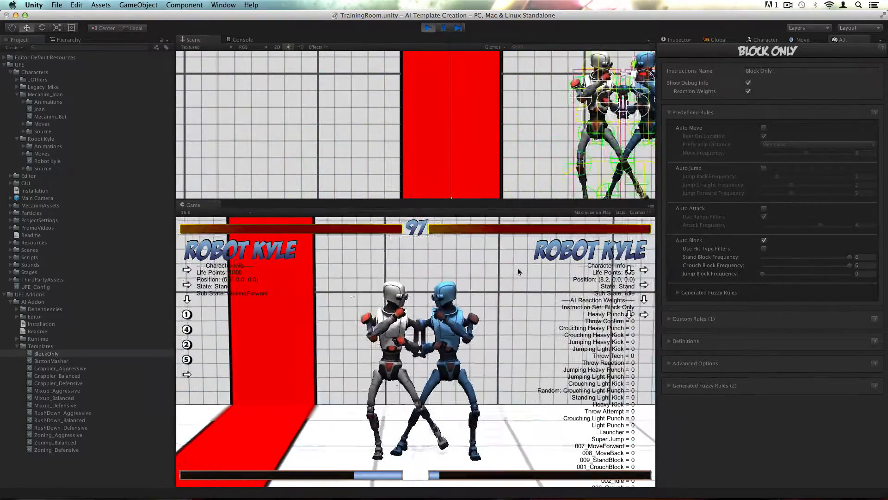
key("s")
key("t")
key("g")
key("y")
key("d")
key("s")
key("t")
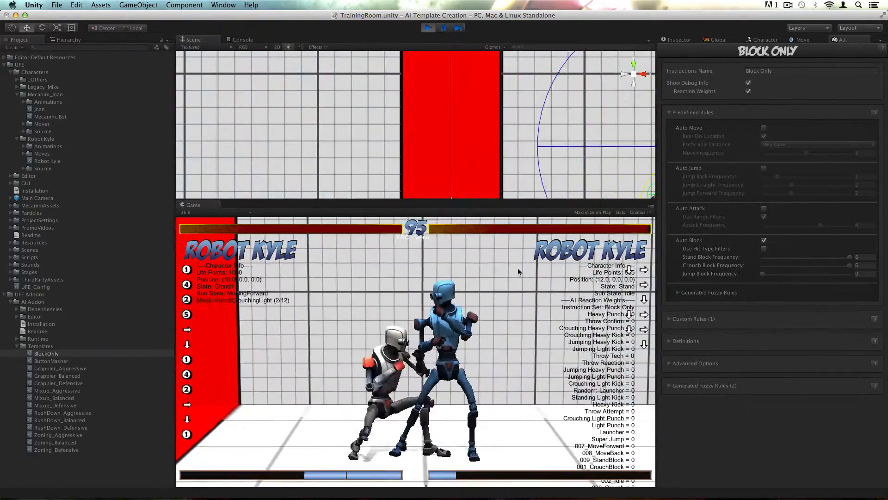
key("g")
key("y")
key("h")
key("d")
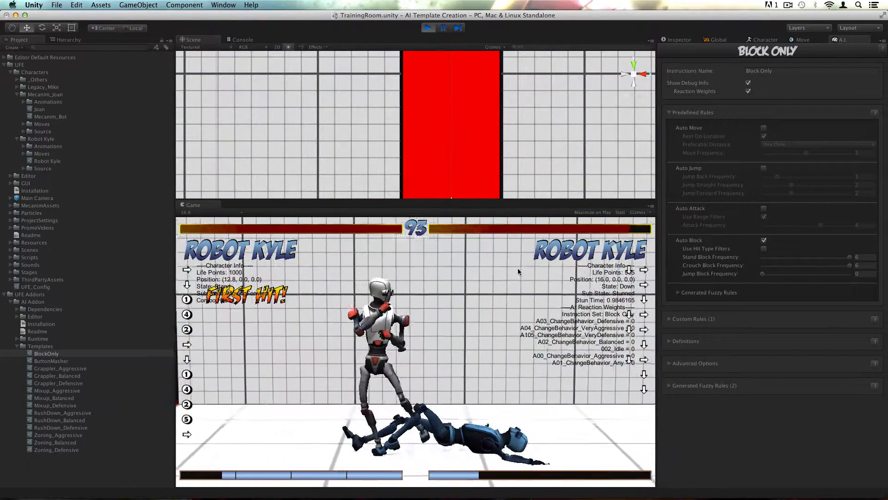
key("s")
key("t")
key("g")
key("d")
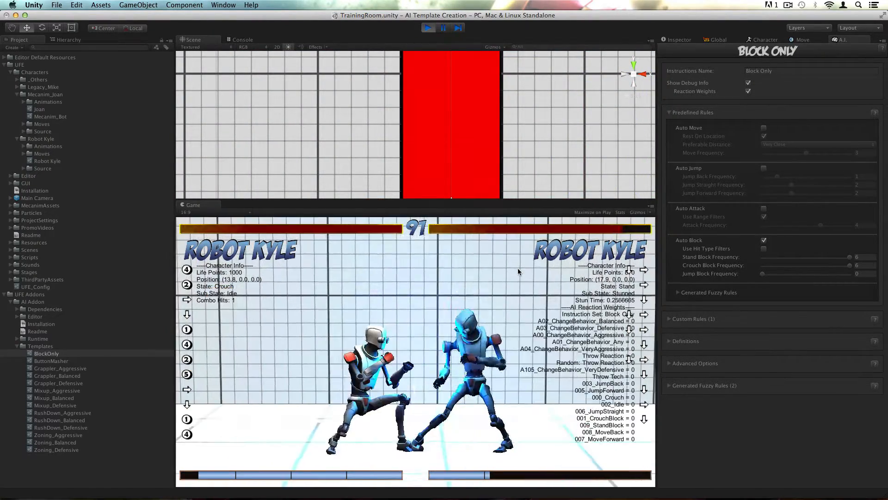
key("s")
key("t")
key("g")
key("d")
key("s")
key("t")
key("y")
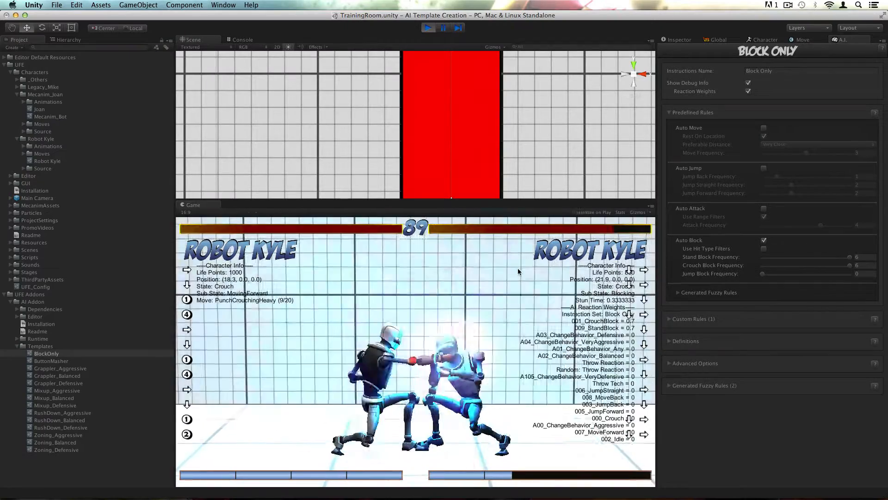
key("d")
key("s")
key("t")
key("g")
key("y")
key("h")
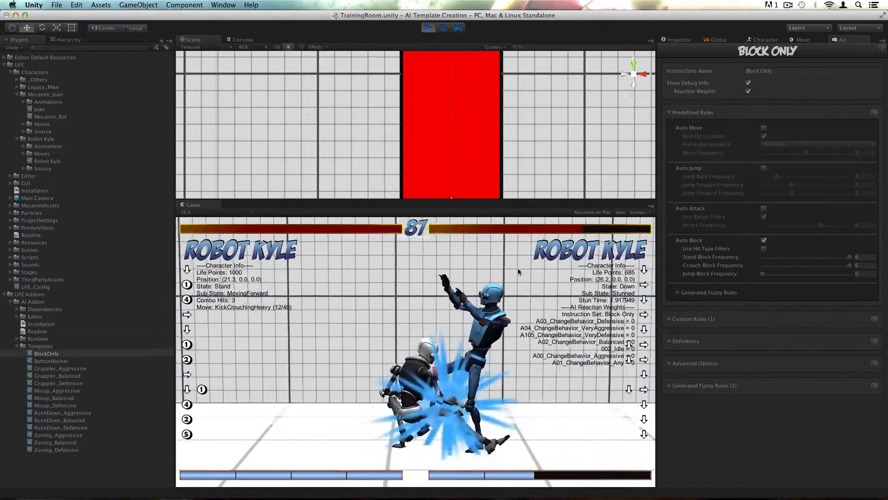
key("d")
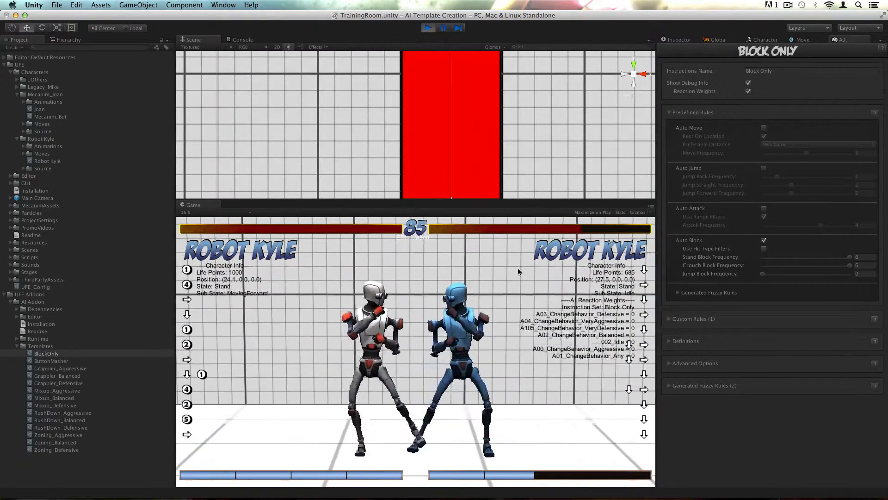
key("s")
key("g")
key("g")
key("d")
key("s")
key("g")
key("g")
key("d")
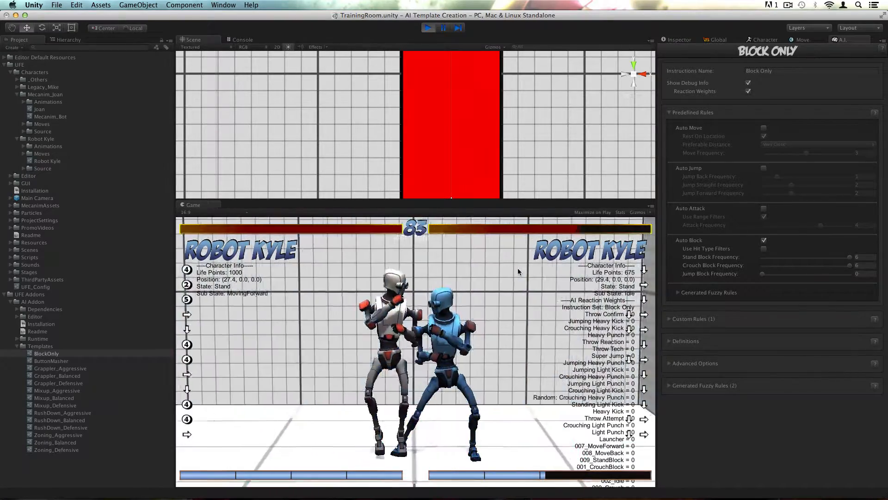
key("s")
key("g")
key("h")
key("d")
key("a")
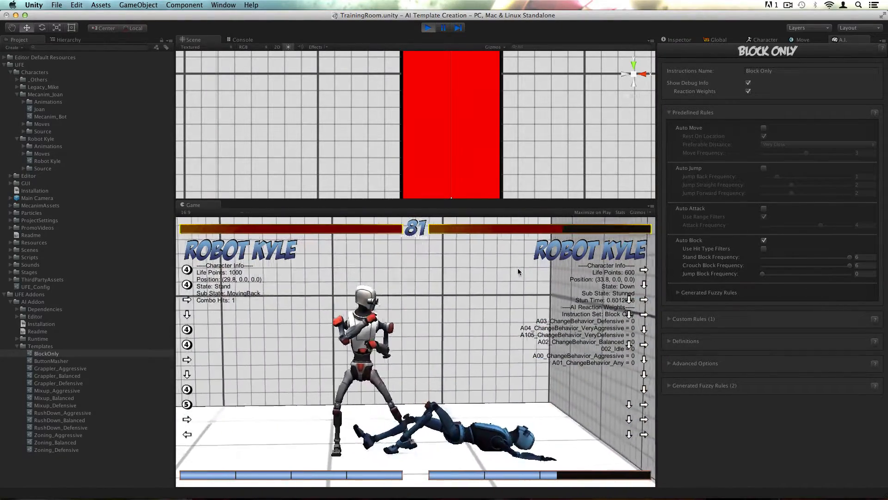
key("d")
key("a")
key("d")
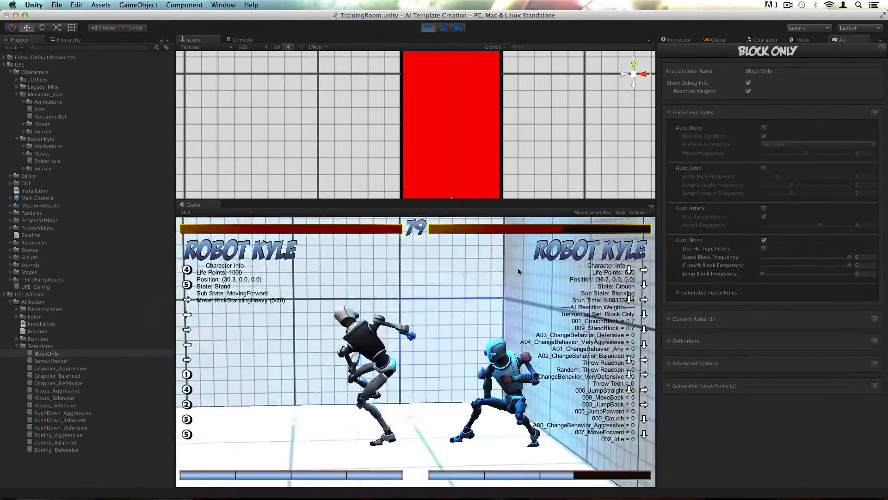
key("super+p")
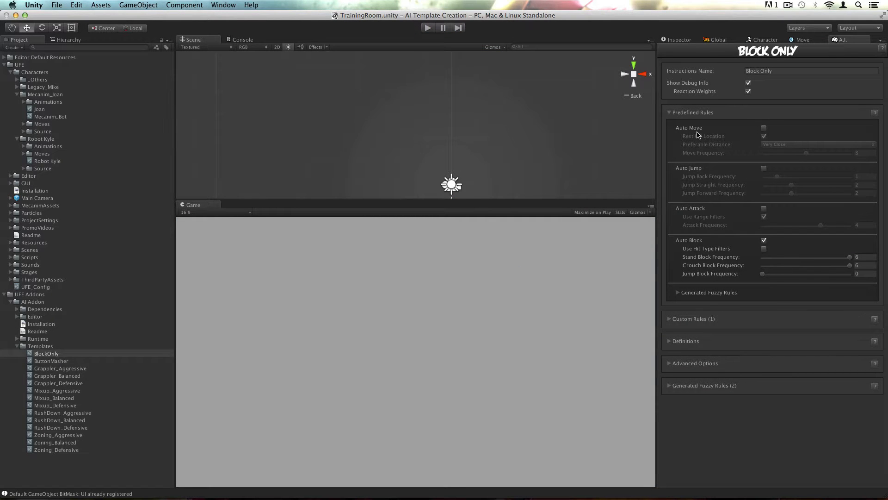
- Collapse the predefined rules and the UFE and UFE Addons folders, and create a new project folder named Custom
left_click(670, 113)
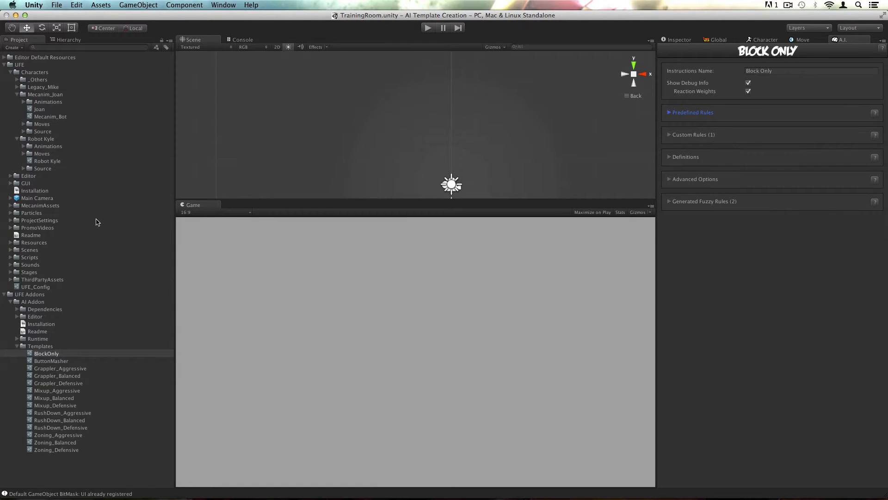
left_click(4, 65)
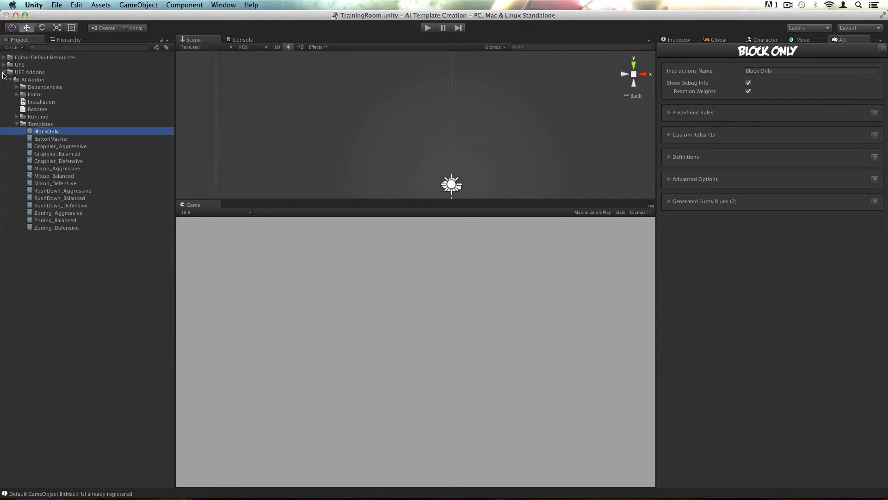
left_click(4, 72)
left_click(17, 48)
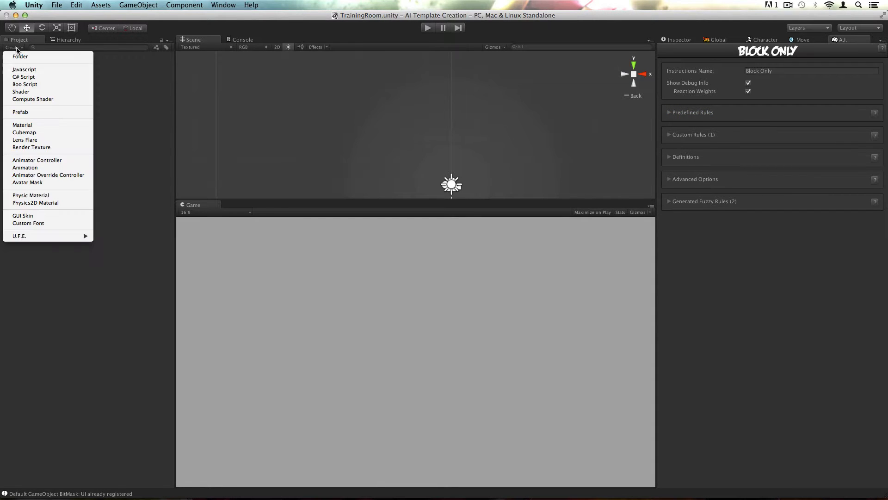
left_click(38, 56)
type("Custom")
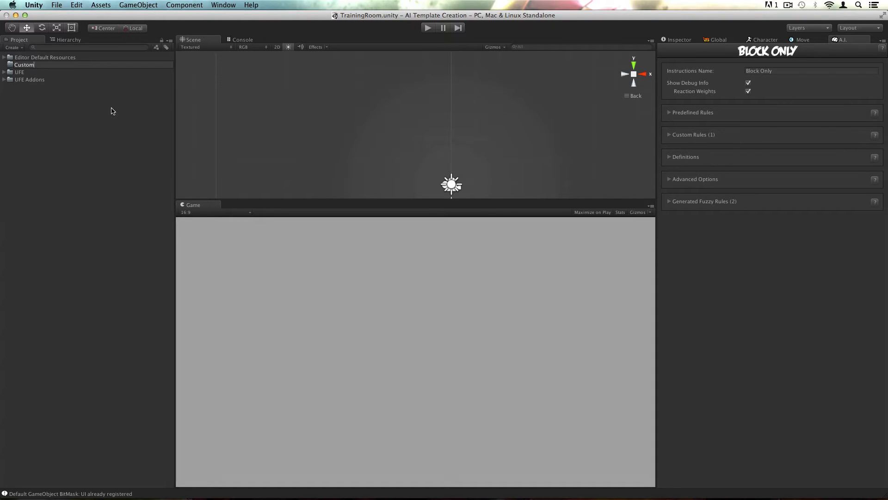
key("Return")
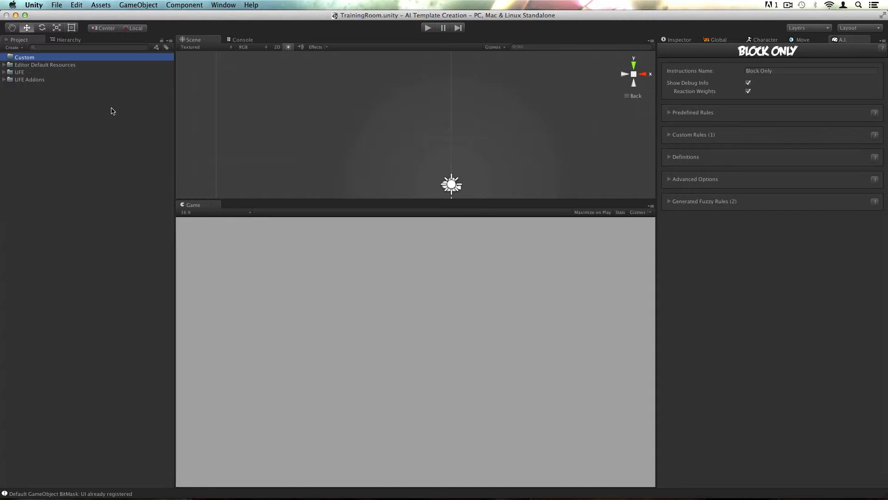
- Create a U.F.E. AI instructions file named CompleteBlocking inside the Custom folder
right_click(26, 59)
mouse_move(49, 63)
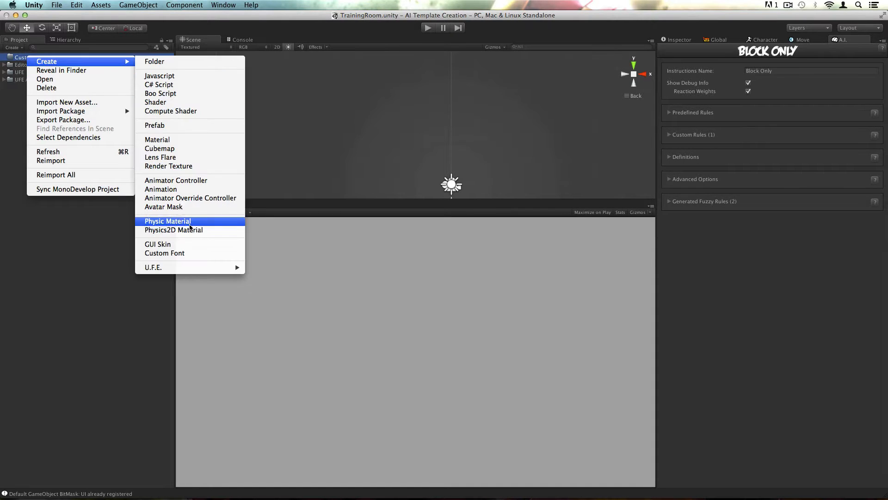
mouse_move(190, 269)
left_click(268, 264)
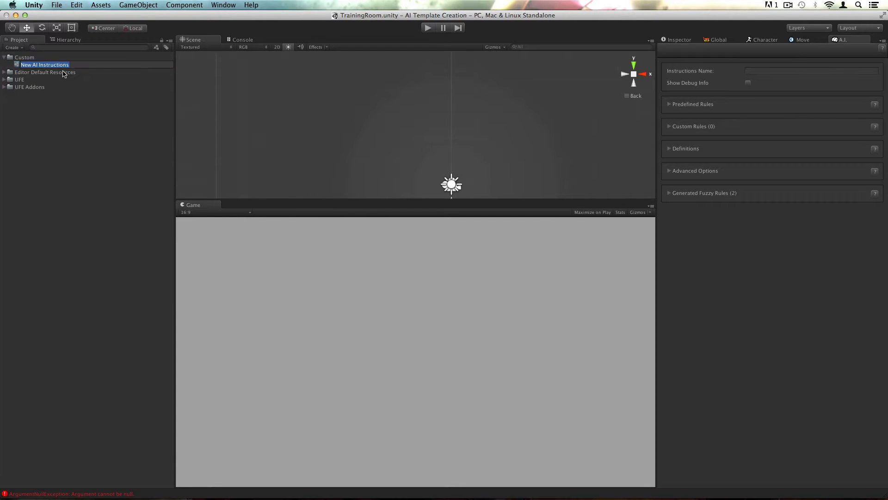
type("CompleteBlocking")
key("Return")
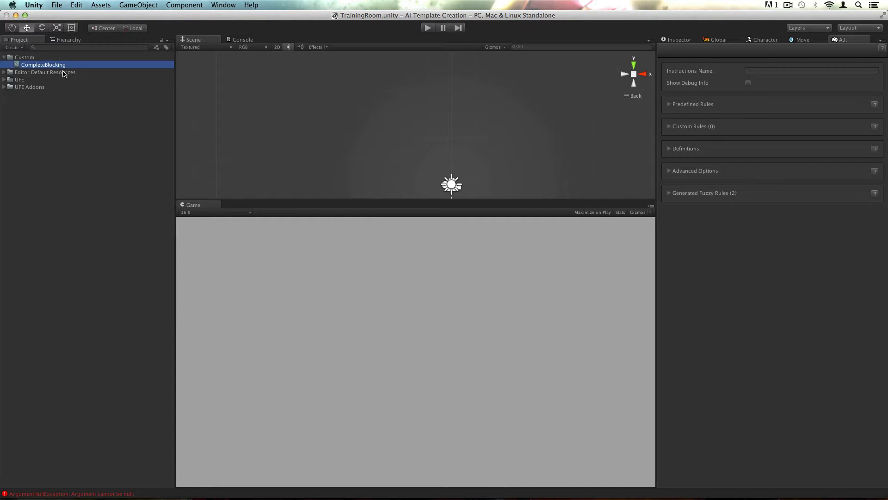
- Set the instructions name to Complete Blocking and turn on Show Debug Info with Reaction Weights
left_click(758, 71)
type("Complete B")
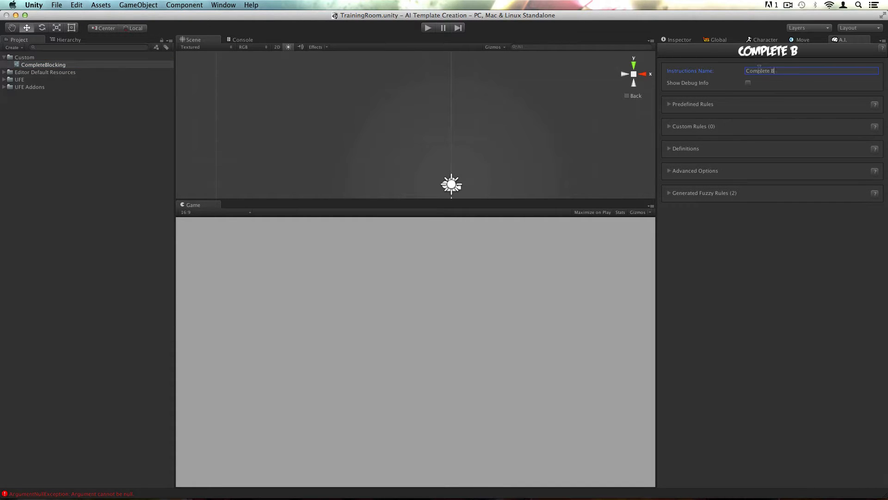
type("locking")
left_click(748, 83)
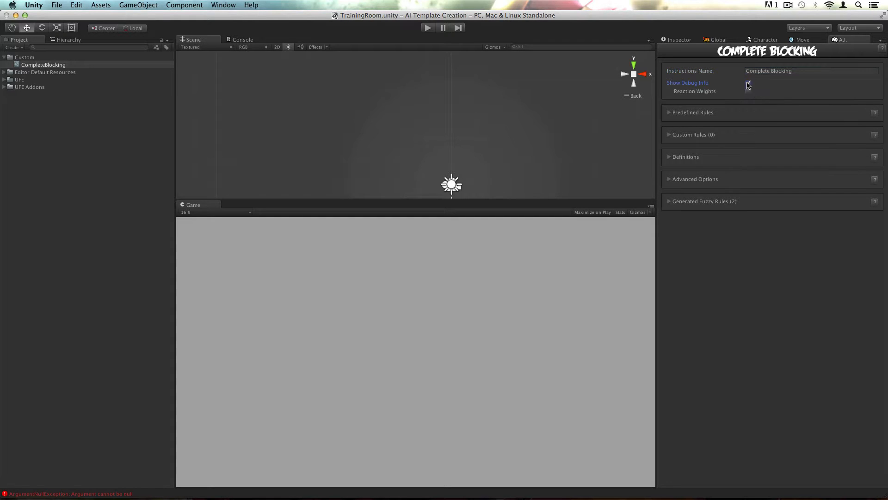
- Assign CompleteBlocking as the instructions file for Robot Kyle's Any behavior and return to the A.I. editor
left_click(764, 40)
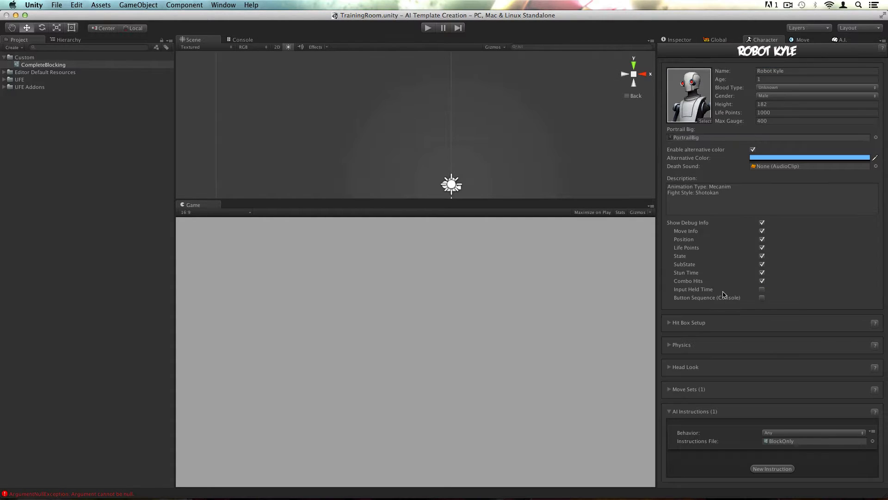
left_click_drag(65, 66, 776, 442)
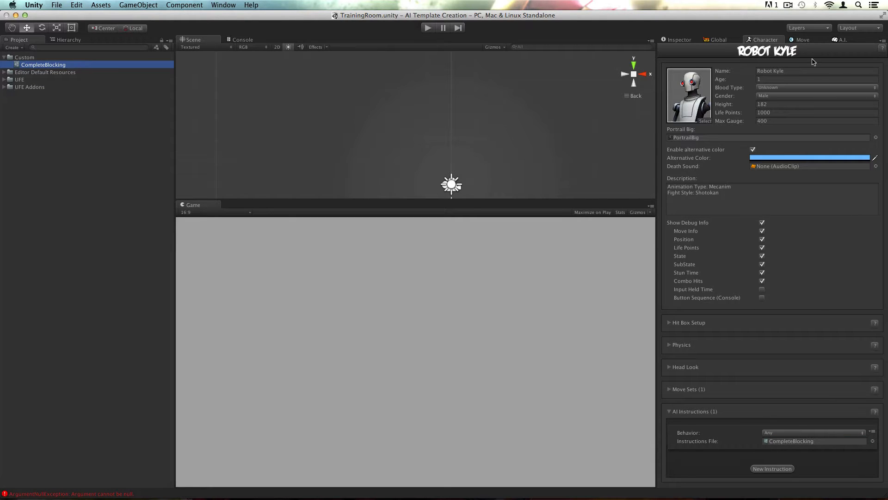
left_click(846, 40)
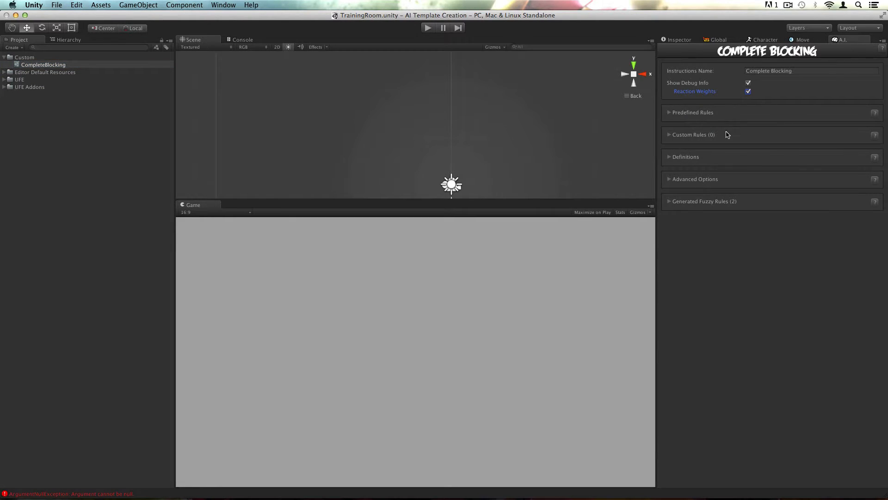
- Check the Complete Blocking predefined and custom rules, and refresh its generated fuzzy rules
left_click(669, 202)
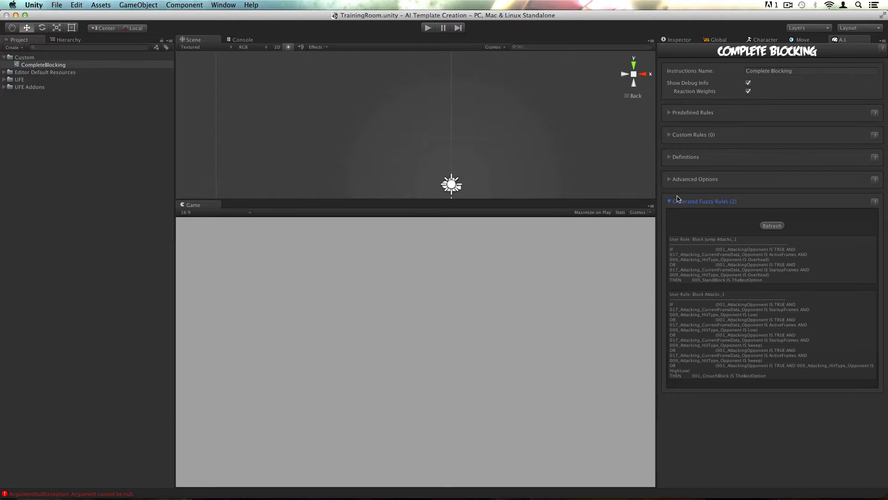
left_click(669, 113)
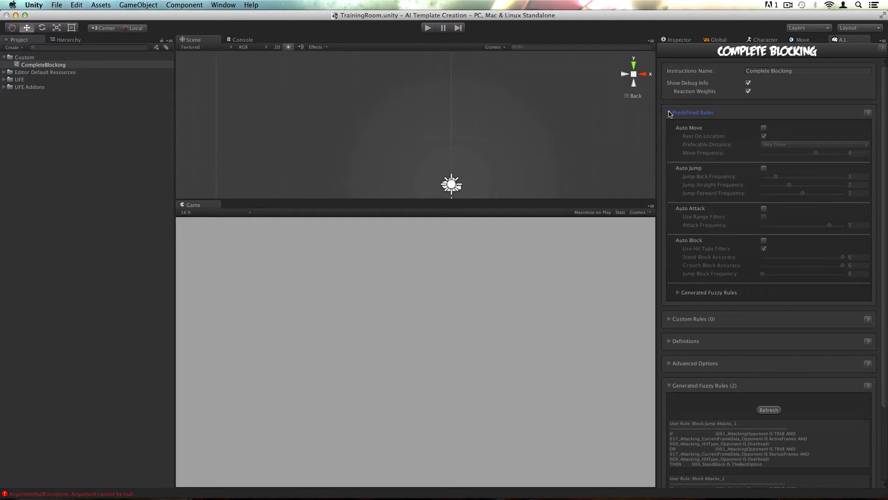
left_click(669, 113)
left_click(670, 135)
left_click(671, 135)
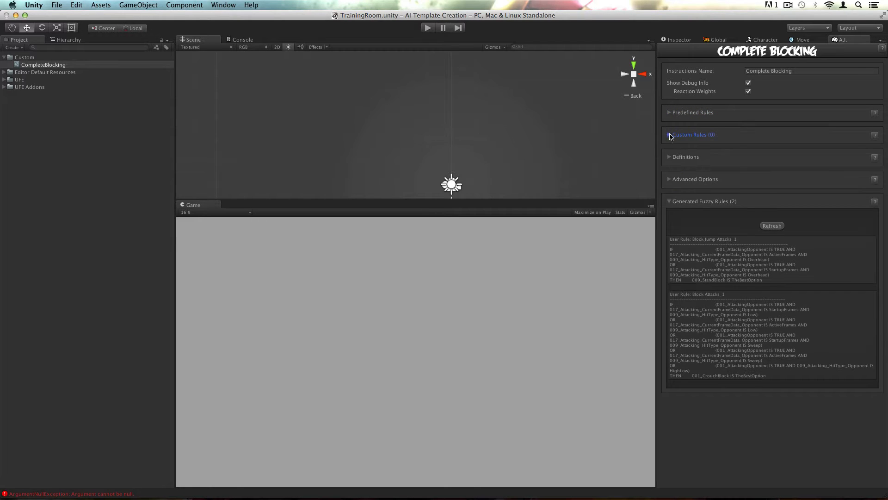
left_click(773, 226)
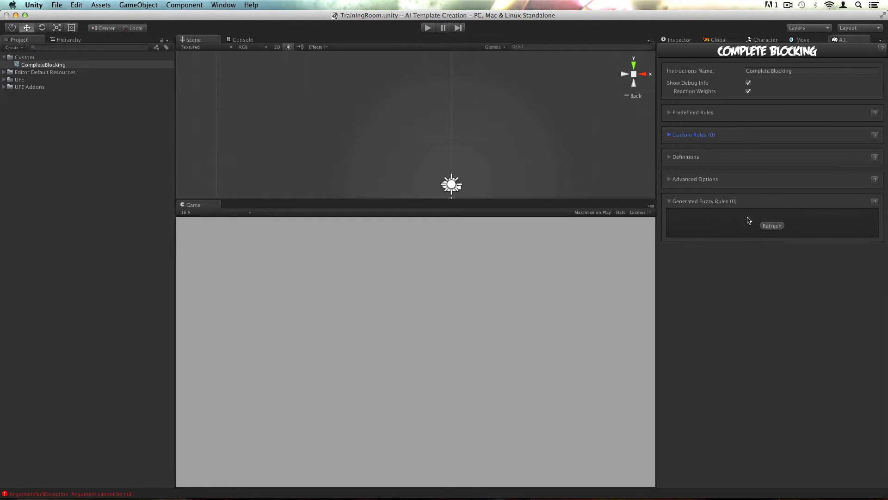
- Run the game, attack the opponent with jumping, standing and crouching moves to test the empty instructions, stop, and collapse the generated fuzzy rules
left_click(424, 29)
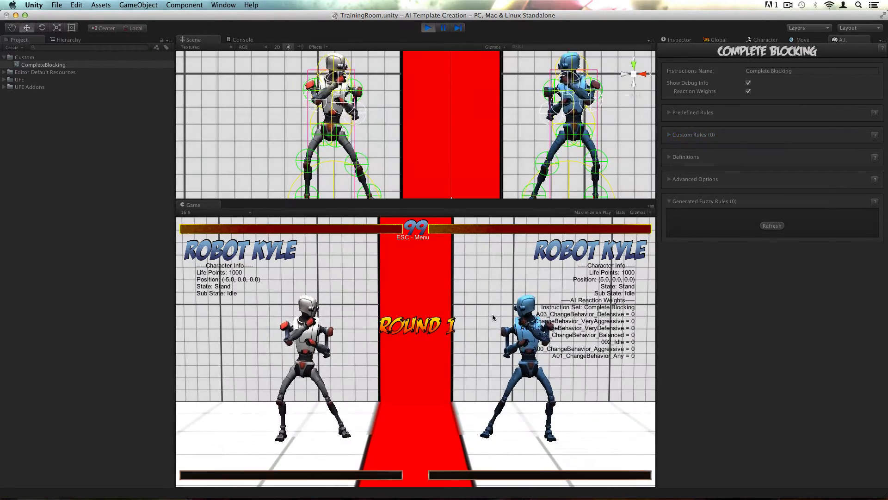
key("t")
key("g")
key("t")
key("d")
key("w")
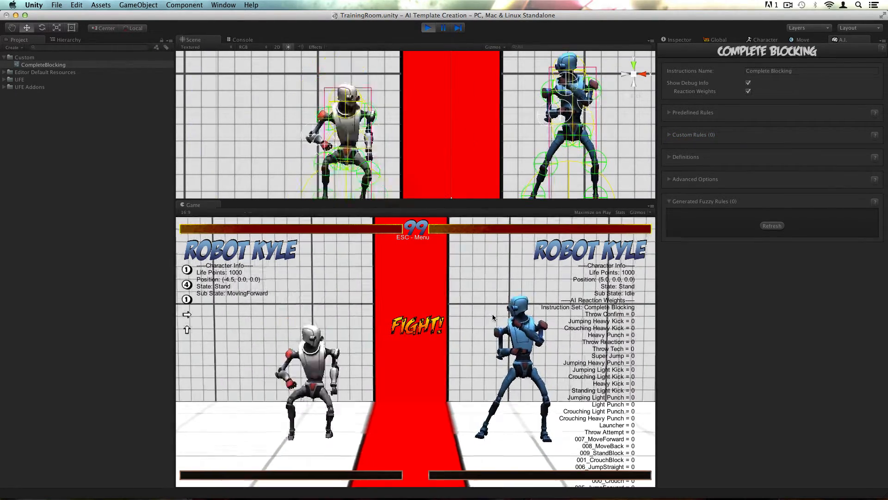
key("y")
key("w")
key("h")
key("d")
key("t")
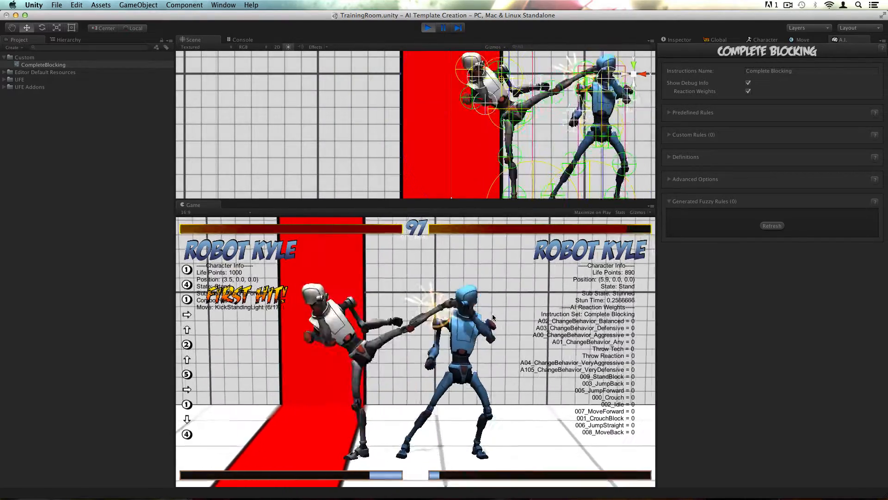
key("s")
key("g")
key("t")
key("g")
key("super+p")
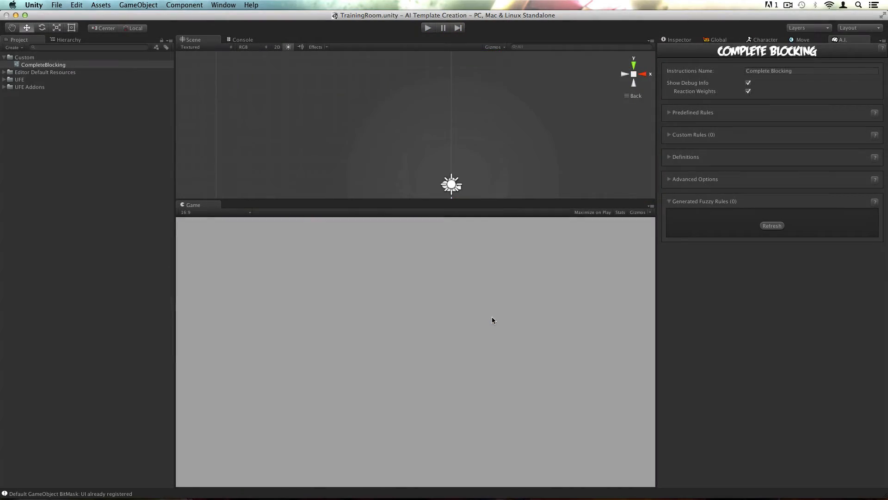
left_click(673, 200)
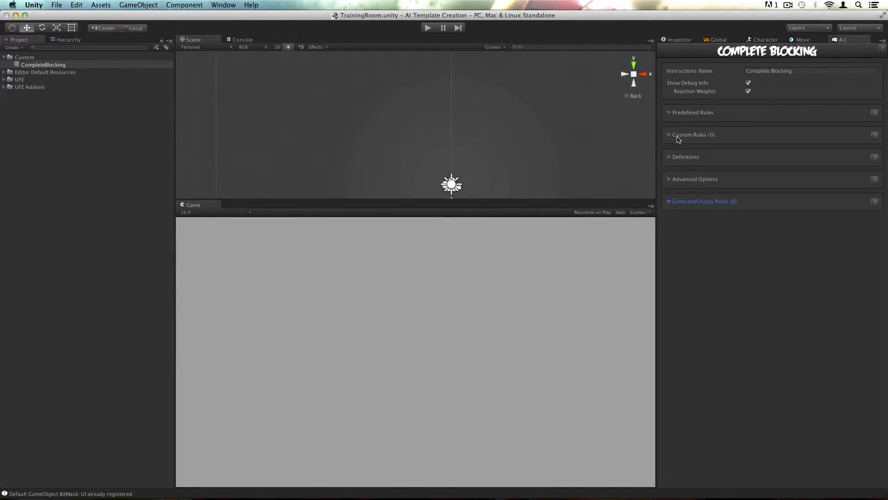
- Add a custom rule to the Complete Blocking instructions and name it Block Low
left_click(672, 134)
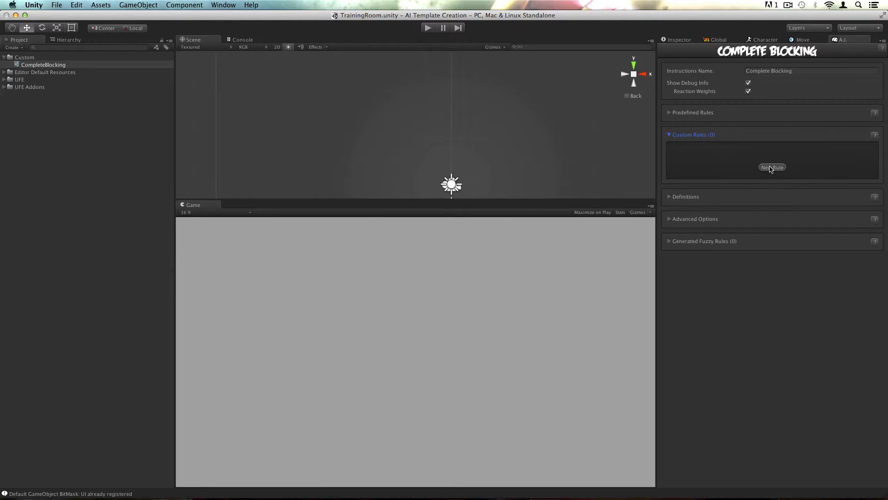
left_click(771, 168)
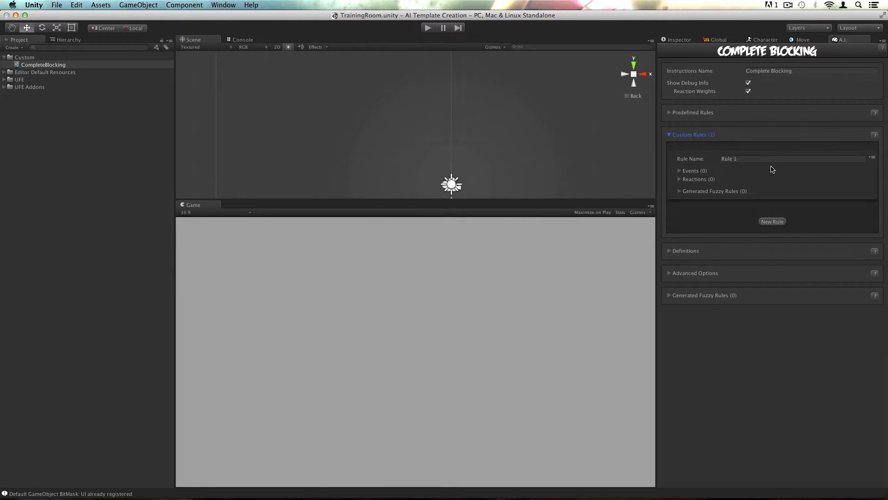
left_click(744, 159)
type("Block Low")
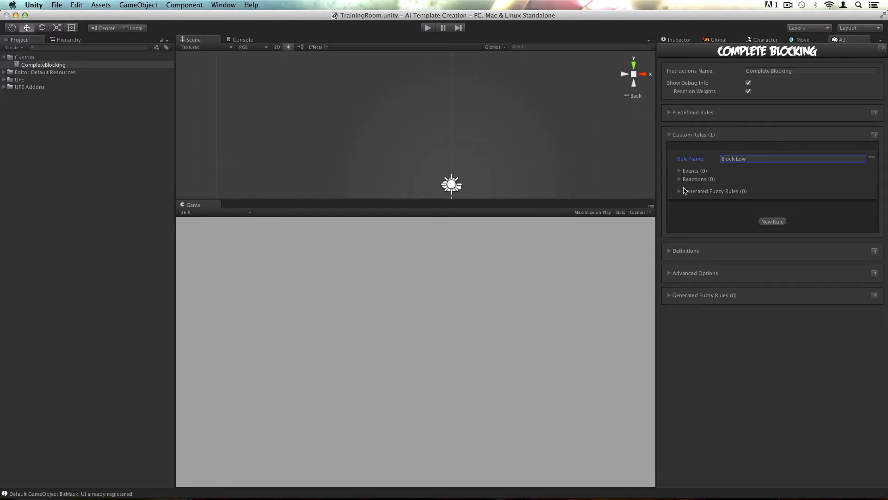
- Add a Crouch Block reaction to the Block Low rule with desirability The Best Option
left_click(680, 179)
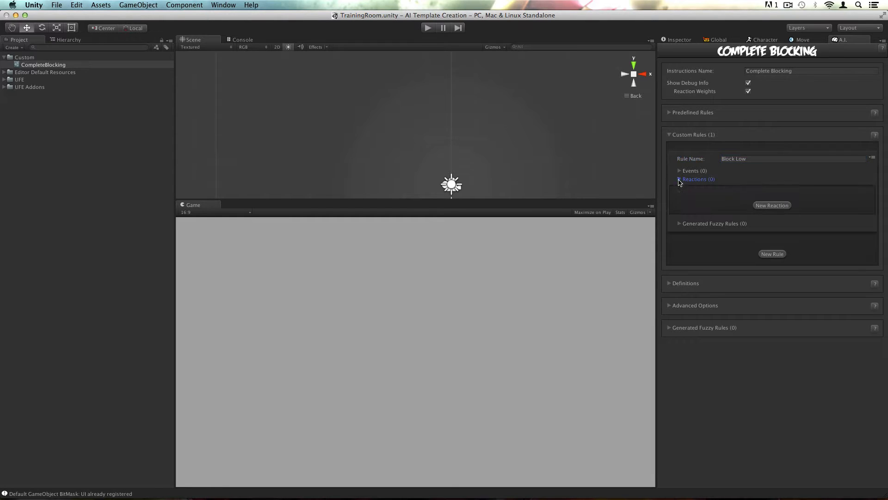
left_click(770, 202)
left_click(772, 203)
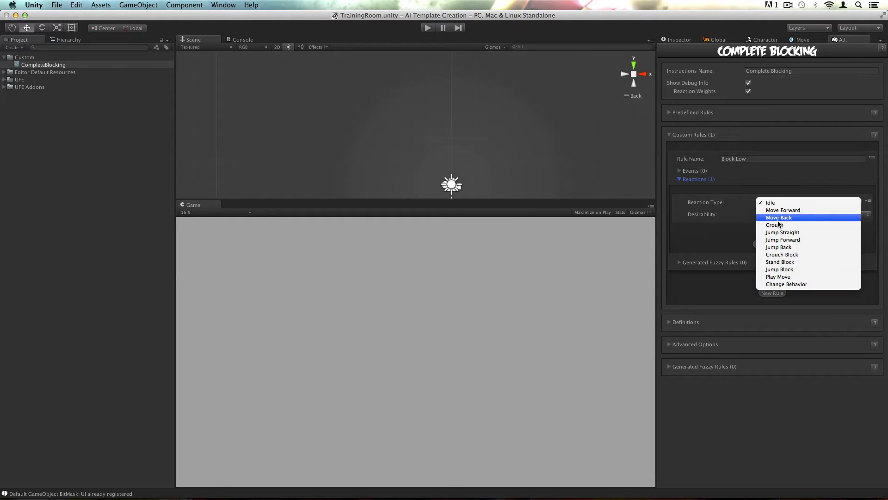
left_click(780, 252)
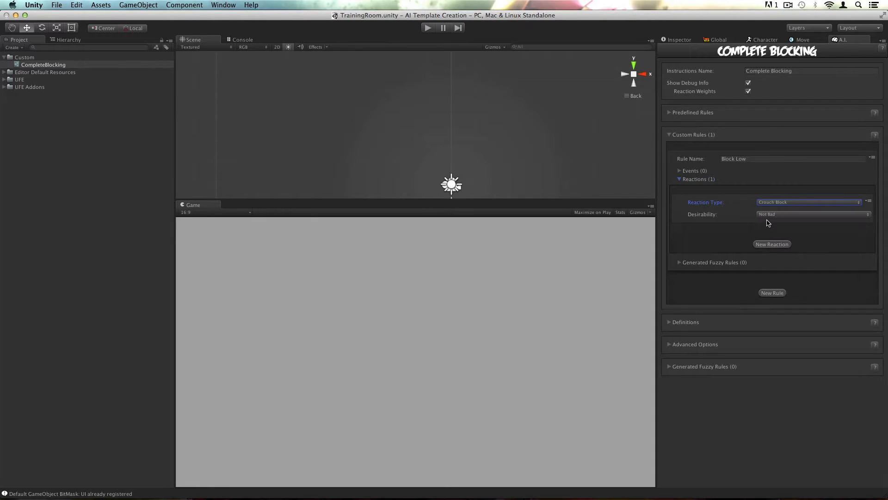
left_click(770, 214)
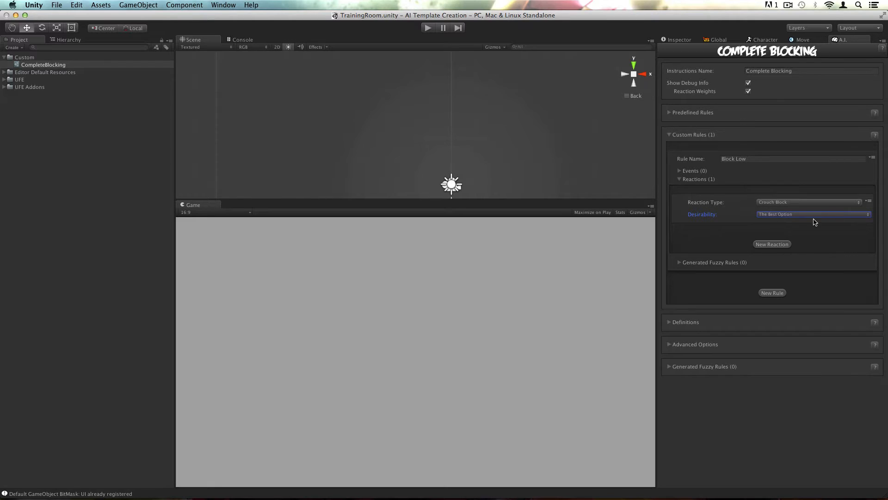
- Add an event to Block Low with one condition targeting the Opponent of type Attacking, and collapse the rule's sections
left_click(692, 171)
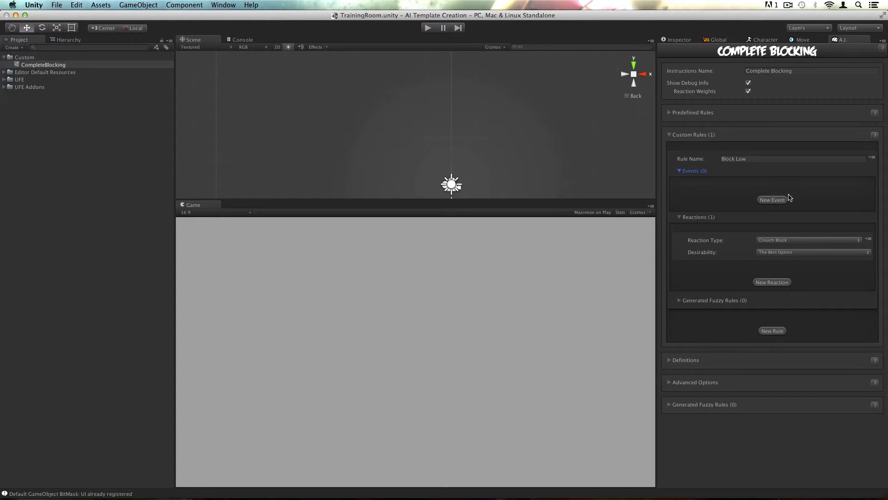
left_click(772, 199)
left_click(692, 214)
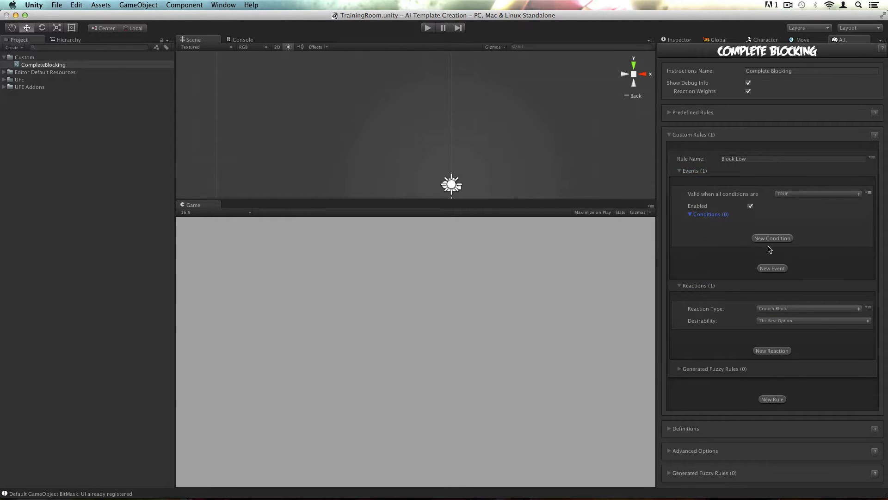
left_click(770, 241)
left_click(758, 254)
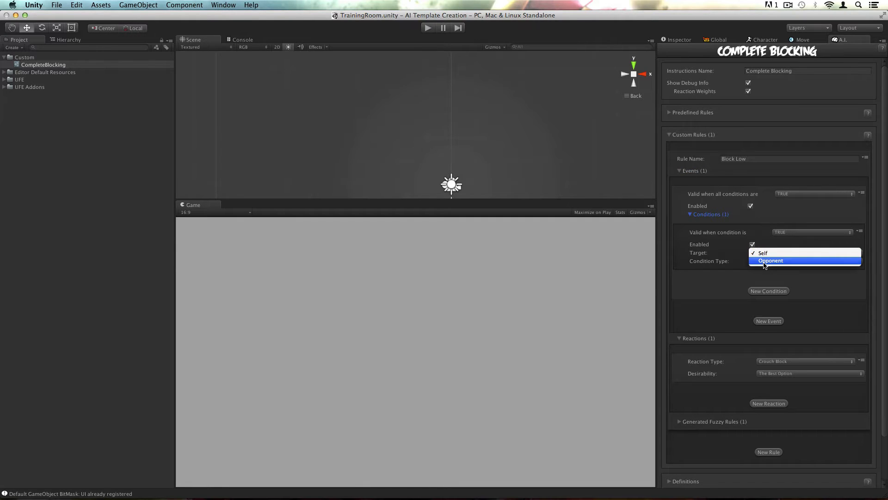
left_click(753, 260)
left_click(753, 260)
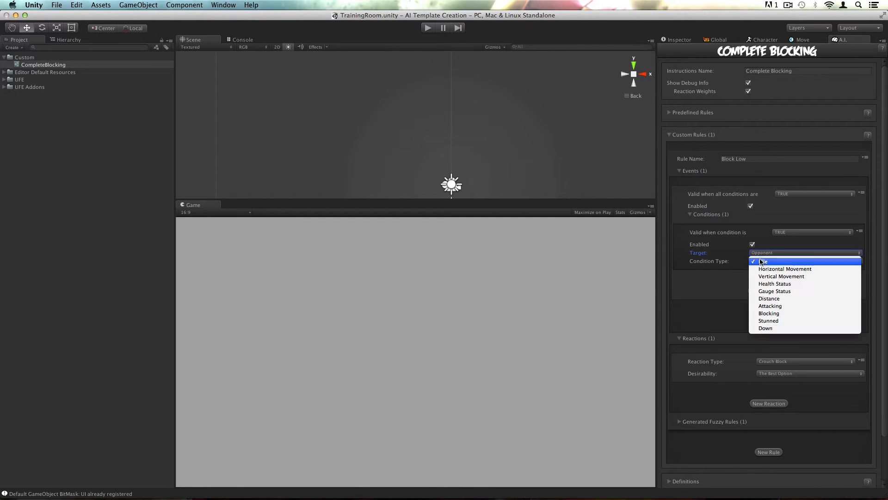
left_click(779, 303)
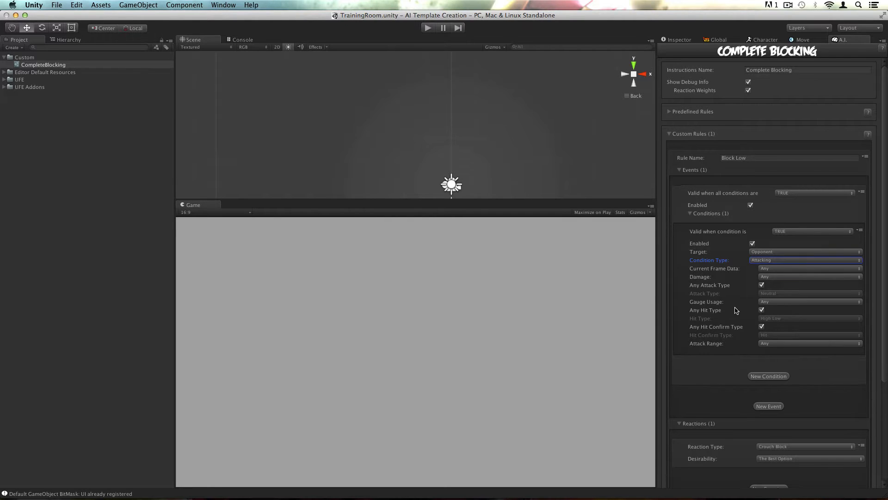
scroll(772, 317, "down", 1)
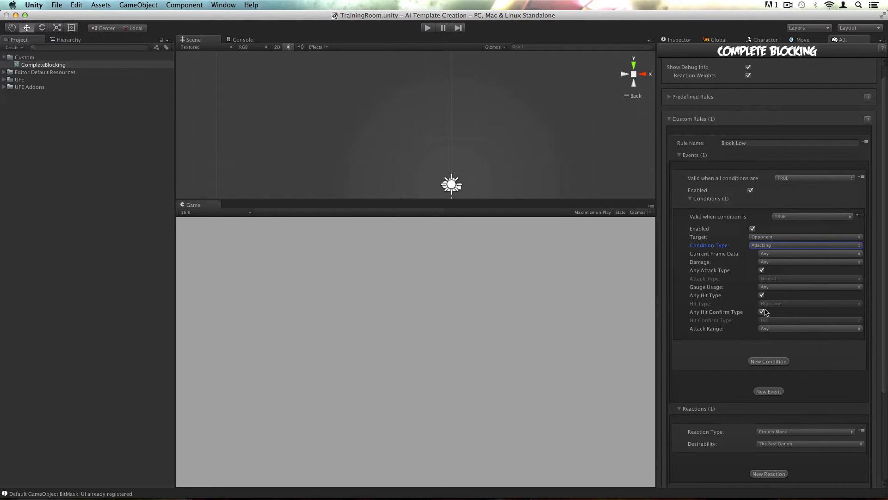
left_click(691, 199)
left_click(681, 171)
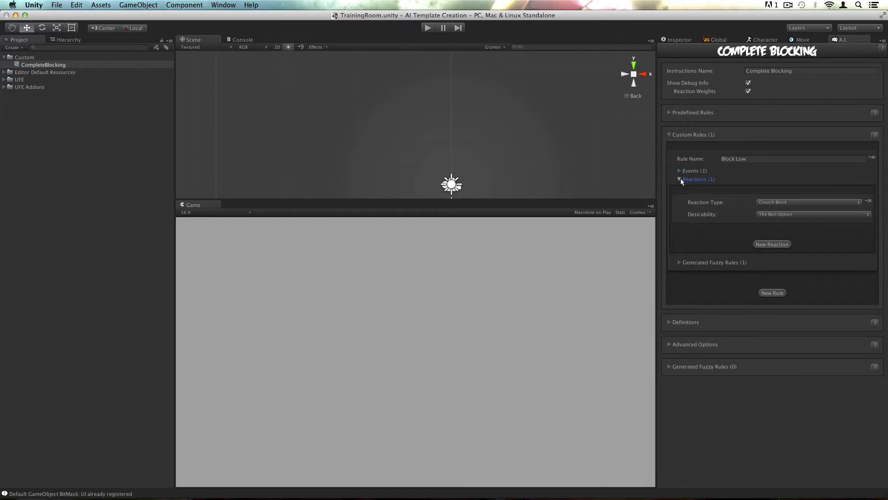
left_click(680, 179)
- Run the game, attack the opponent repeatedly with standing and crouching punches and kicks to test the Block Low rule, and stop the game
left_click(428, 27)
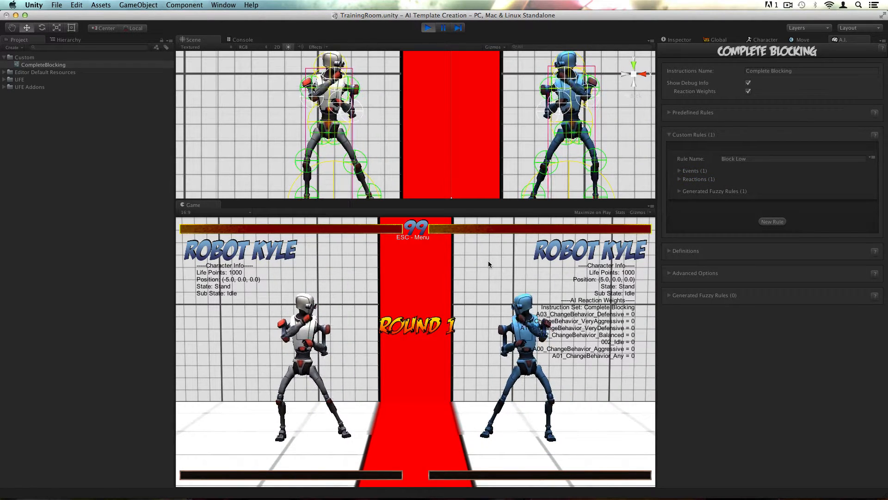
key("d")
key("t")
key("g")
key("y")
key("h")
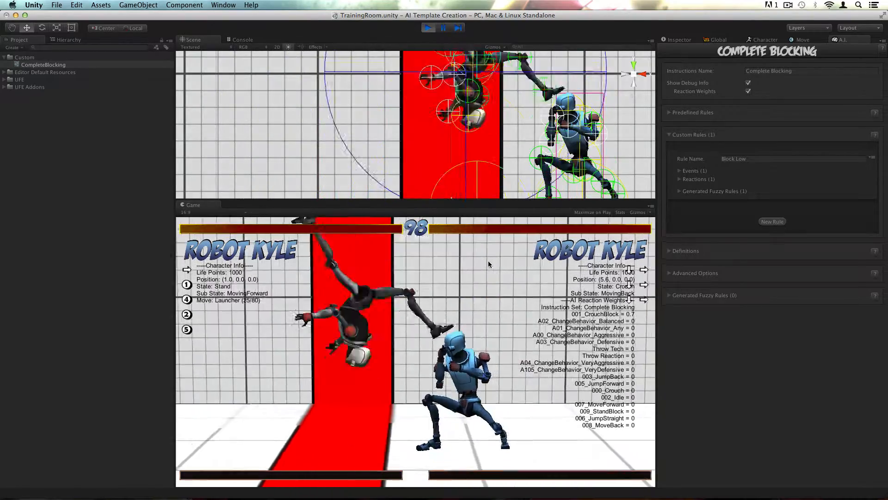
key("d")
key("s")
key("t")
key("g")
key("y")
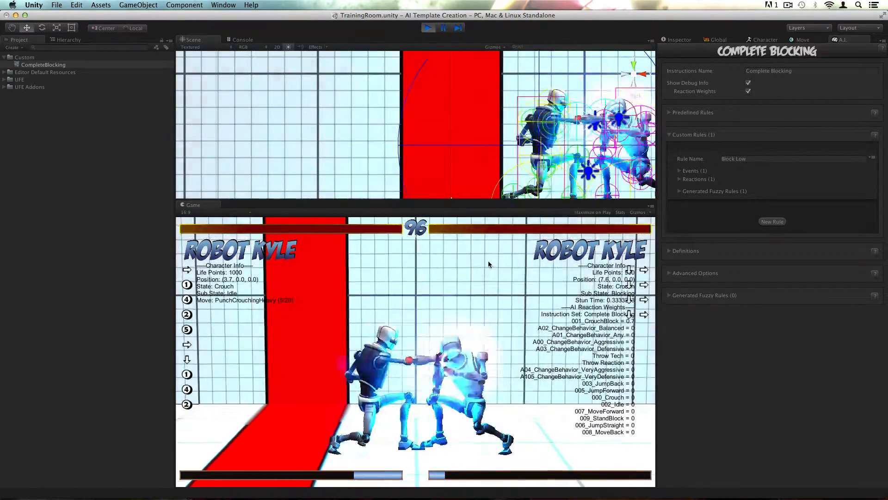
key("h")
key("d")
key("s")
key("t")
key("g")
key("y")
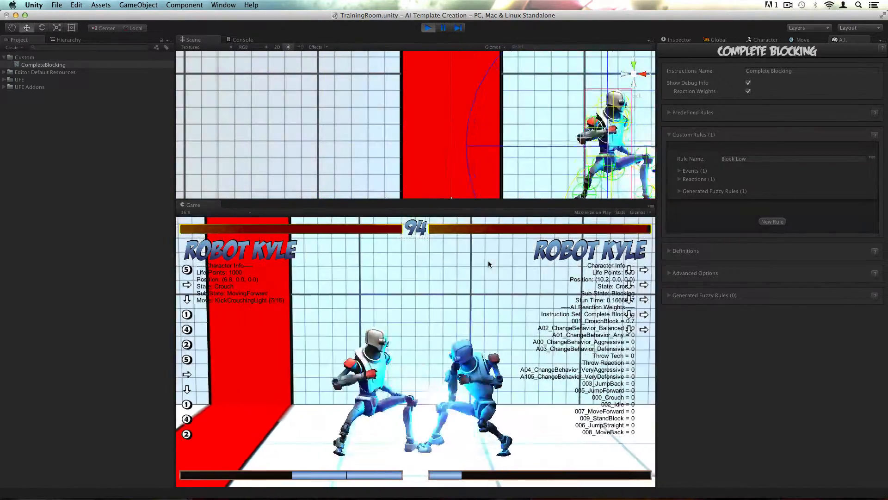
key("h")
key("h")
key("d")
key("s")
key("t")
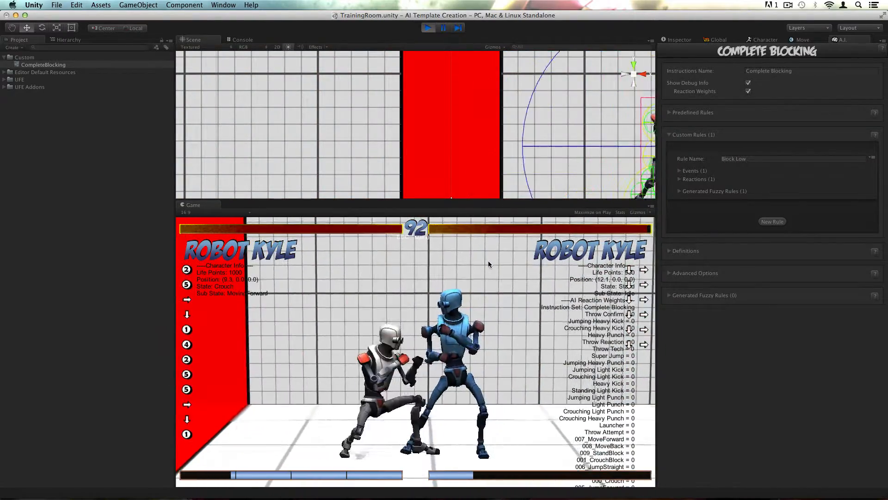
key("g")
key("y")
key("h")
key("d")
key("s")
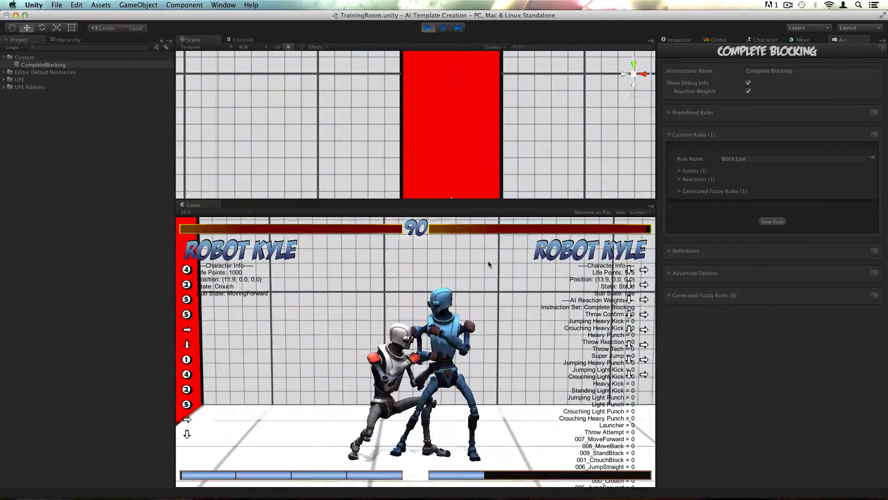
key("t")
key("g")
key("y")
key("h")
key("h")
key("h")
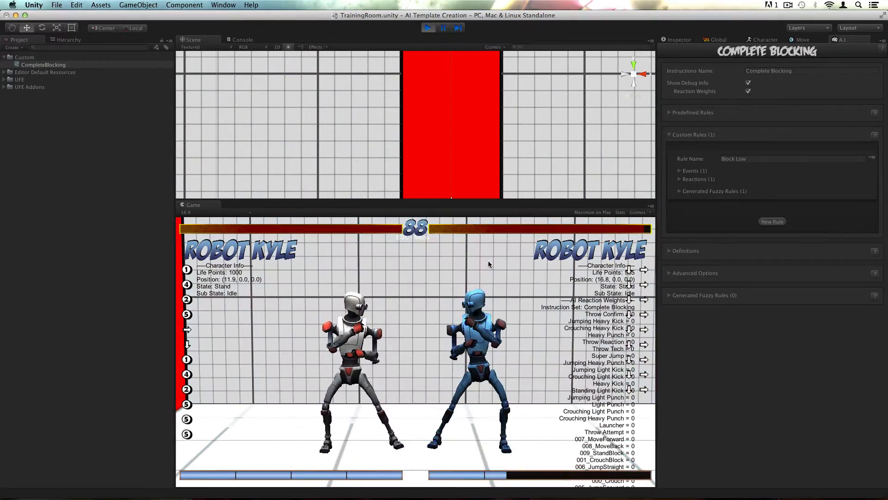
key("d")
key("s")
key("t")
key("g")
key("y")
key("h")
key("h")
key("h")
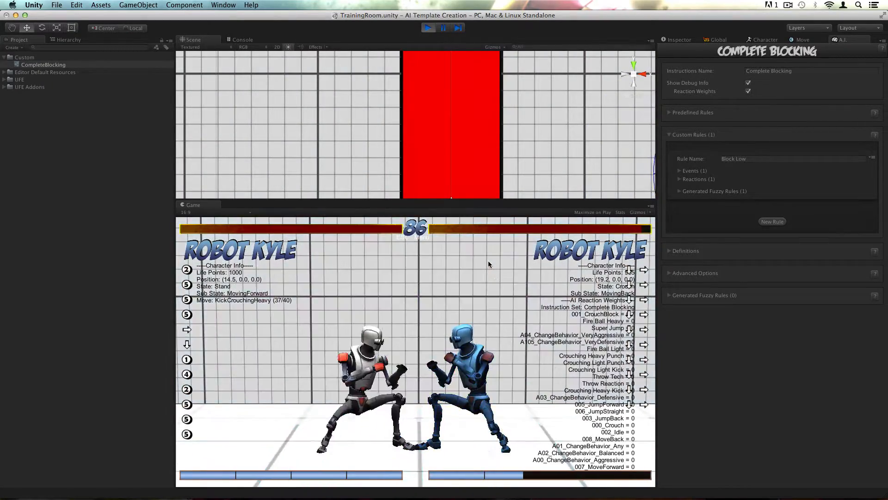
key("d")
key("s")
key("t")
key("g")
key("y")
key("h")
key("d")
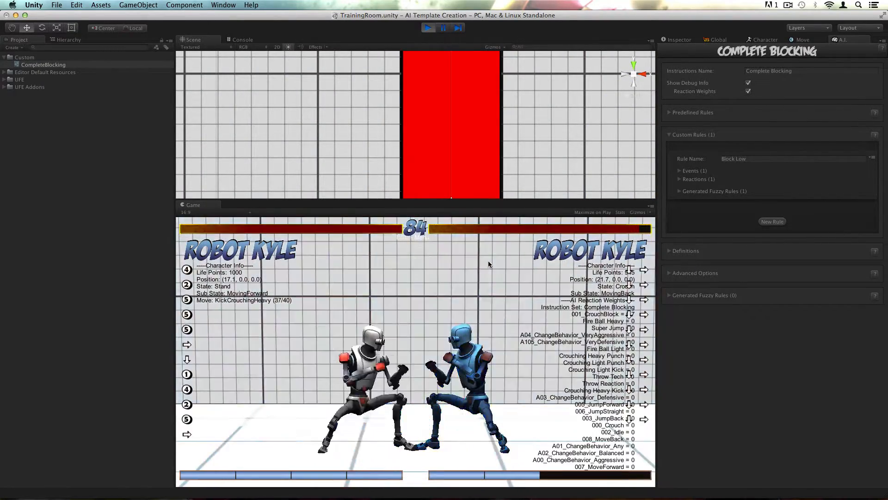
key("s")
key("t")
key("g")
key("y")
key("h")
key("d")
key("t")
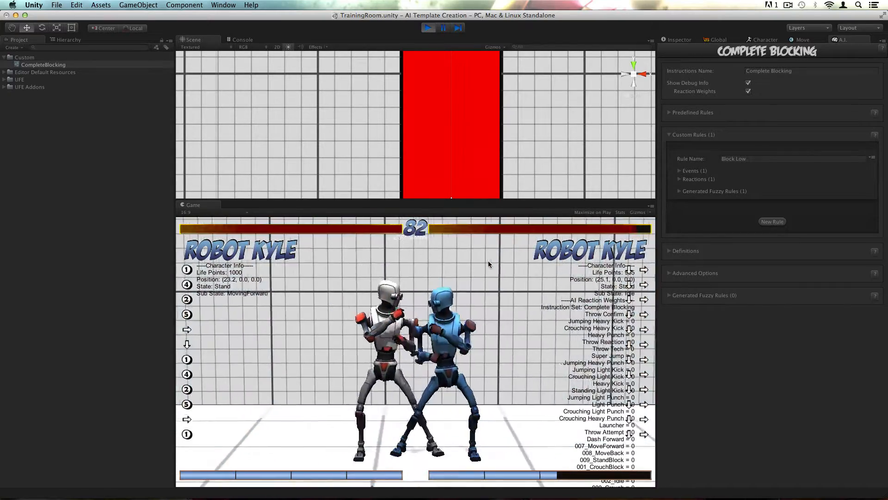
key("g")
key("y")
key("h")
key("h")
key("d")
key("d")
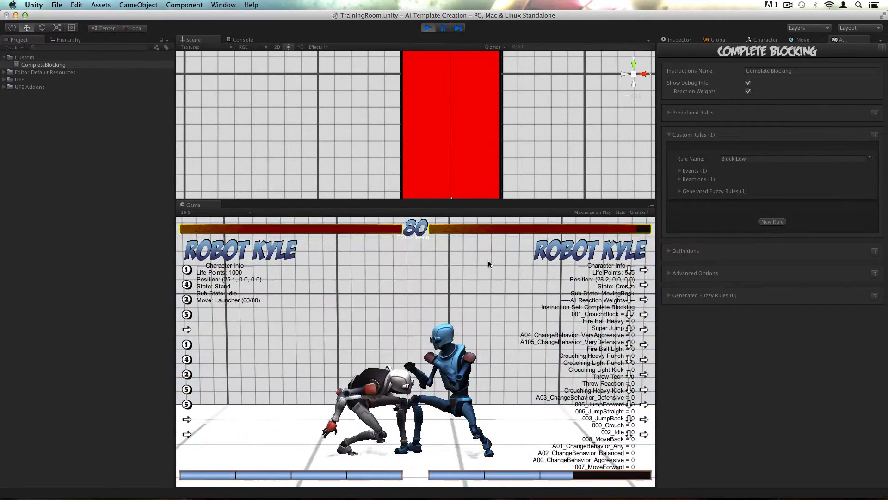
key("t")
key("g")
key("y")
key("h")
key("h")
key("super+p")
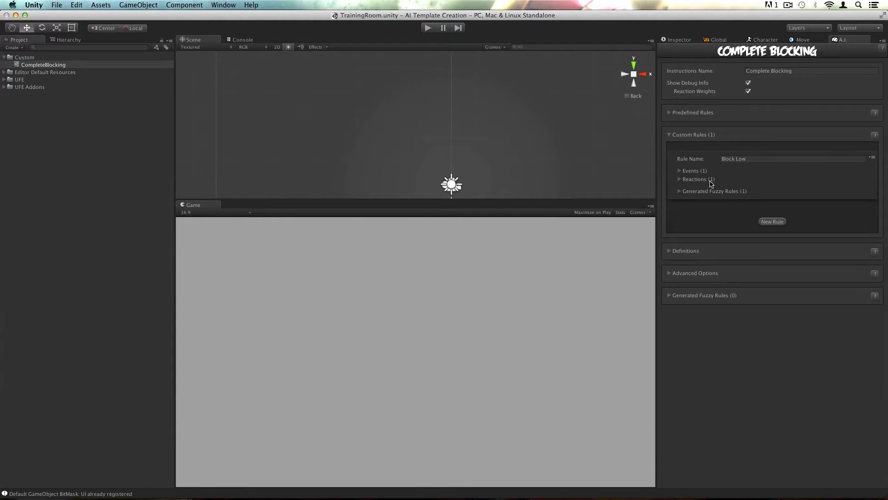
- Run the game again, attack the opponent with repeated jumping heavy kicks to test Block Low against overhead hits, and stop
left_click(429, 28)
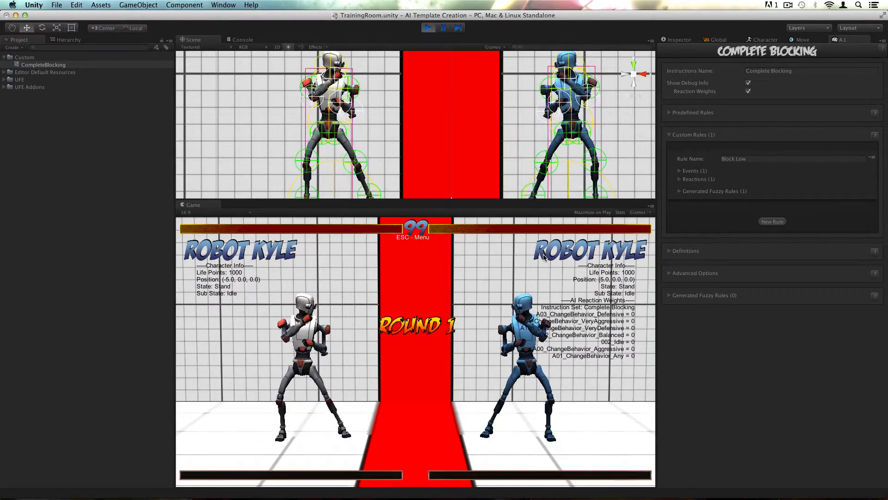
key("d")
key("w")
key("h")
key("w")
key("h")
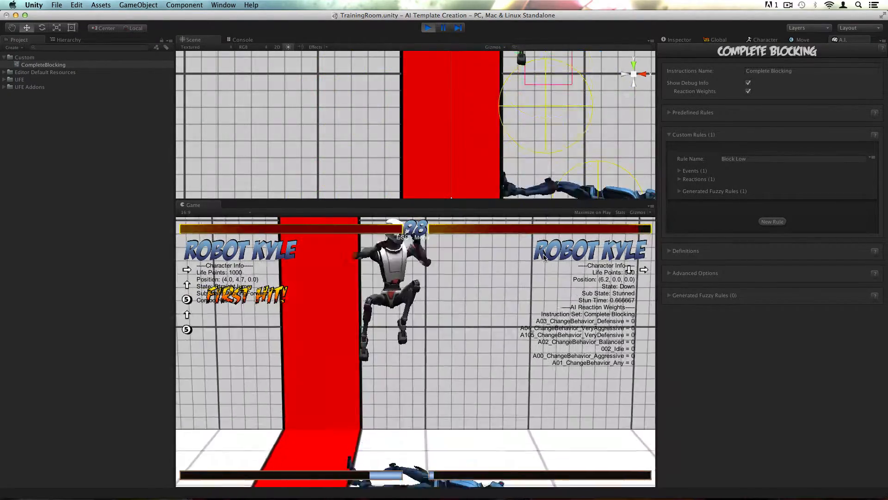
key("w")
key("h")
key("w")
key("h")
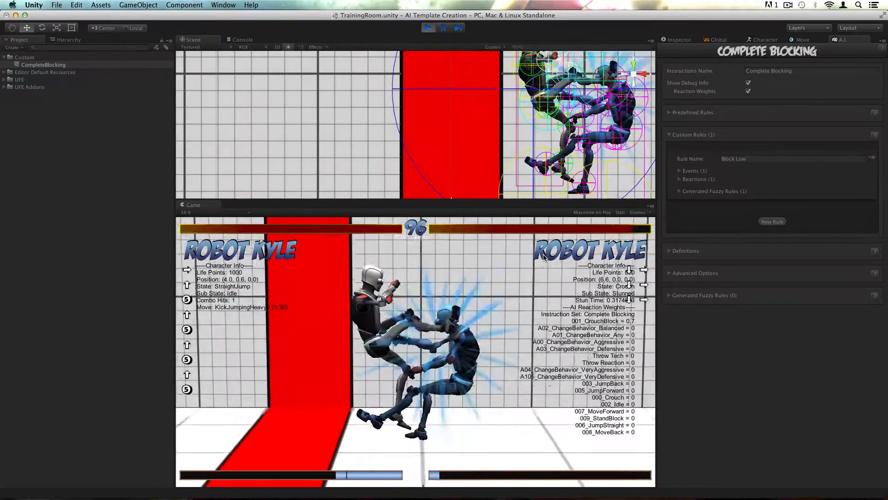
key("super+p")
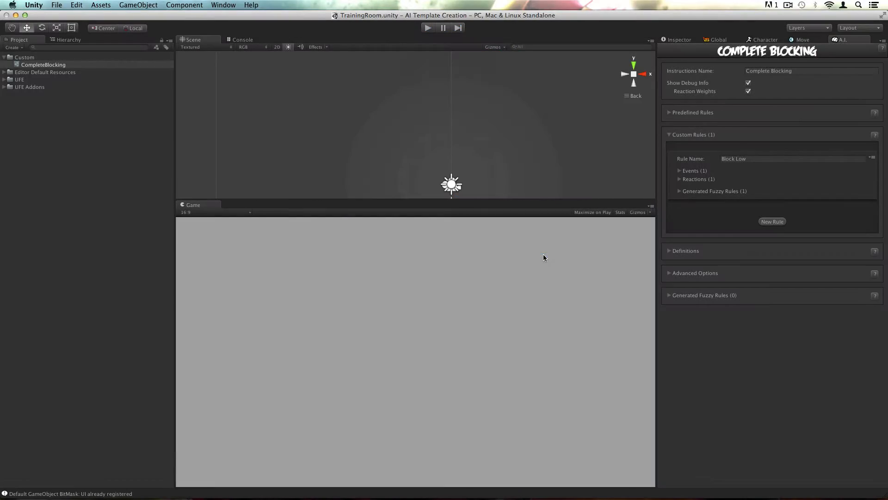
- Add a second custom rule with a Stand Block reaction and desirability The Best Option
left_click(769, 222)
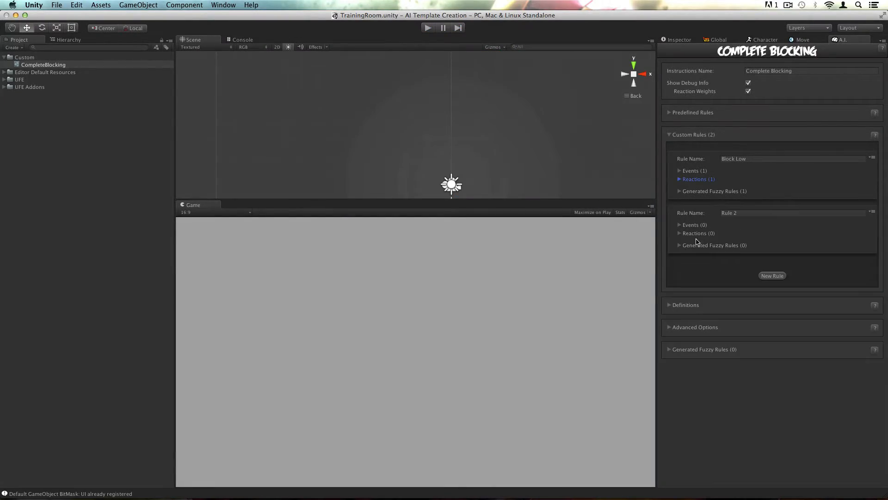
left_click(679, 233)
left_click(769, 260)
left_click(776, 269)
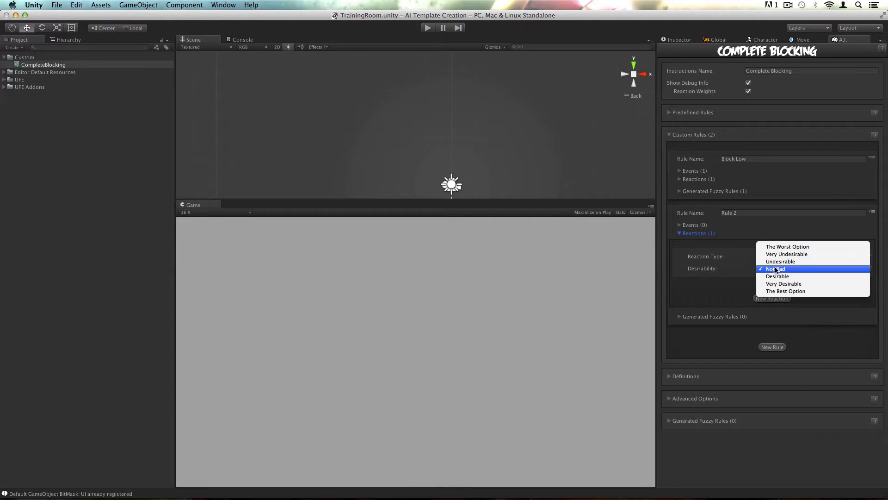
left_click(763, 268)
left_click(779, 256)
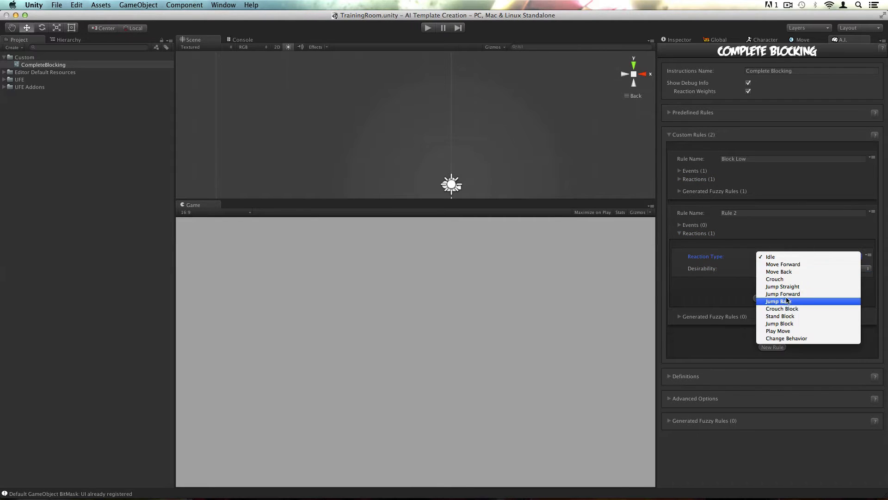
left_click(790, 316)
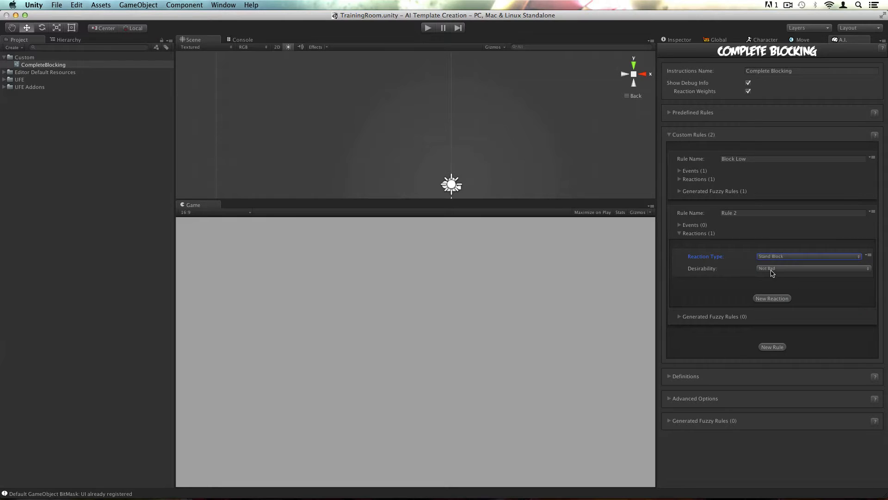
left_click(771, 270)
left_click(776, 292)
- Add one event to Rule 2's events, removing the surplus duplicate event
left_click(683, 226)
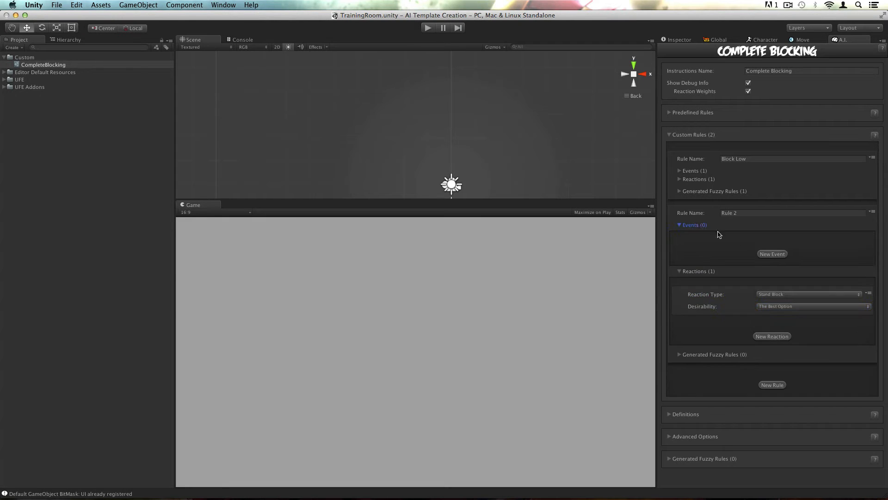
left_click(768, 253)
left_click(768, 294)
scroll(729, 291, "down", 3)
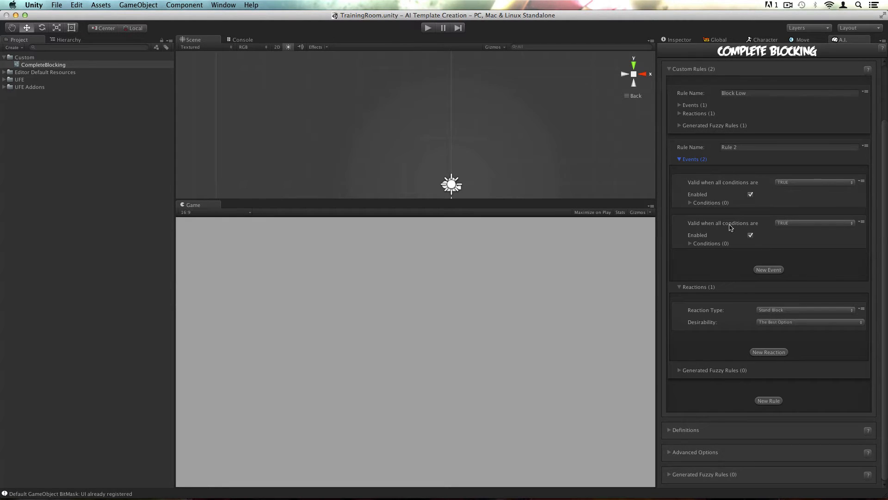
left_click(861, 223)
left_click(842, 294)
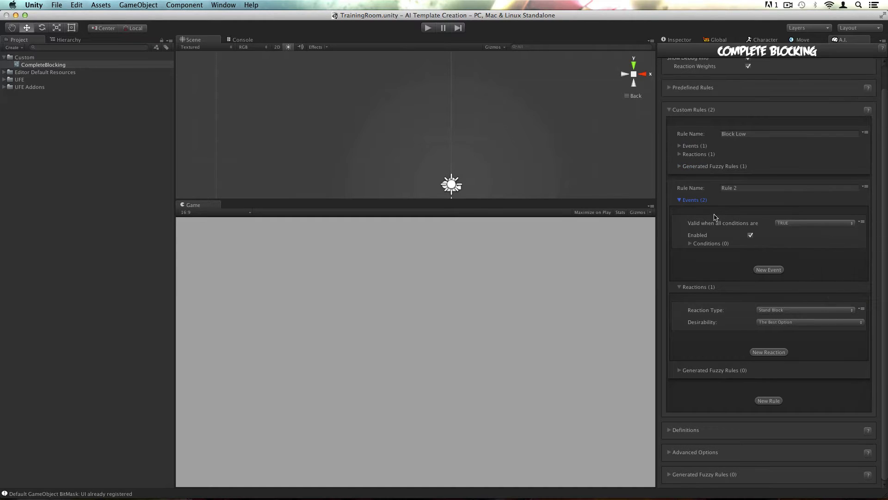
- Add a condition to Rule 2's event targeting the Opponent, with condition type Attacking and hit type restricted to Overhead
left_click(696, 243)
left_click(766, 239)
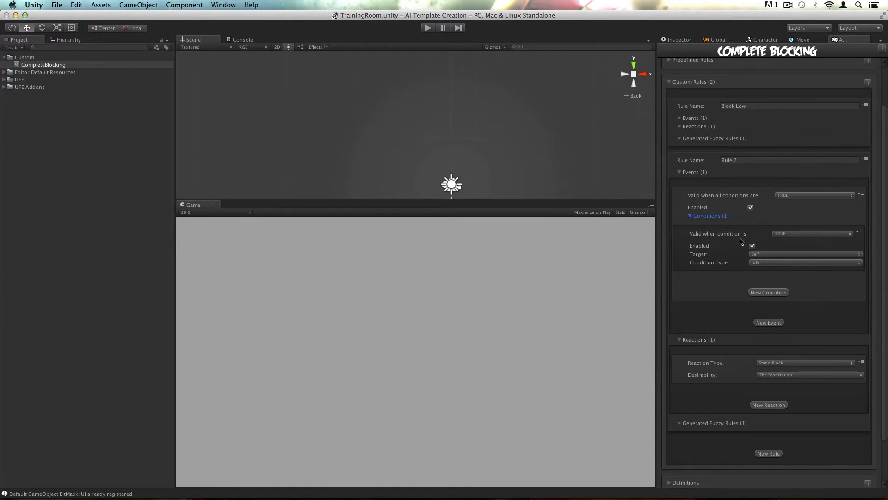
left_click(763, 202)
left_click(763, 209)
left_click(764, 209)
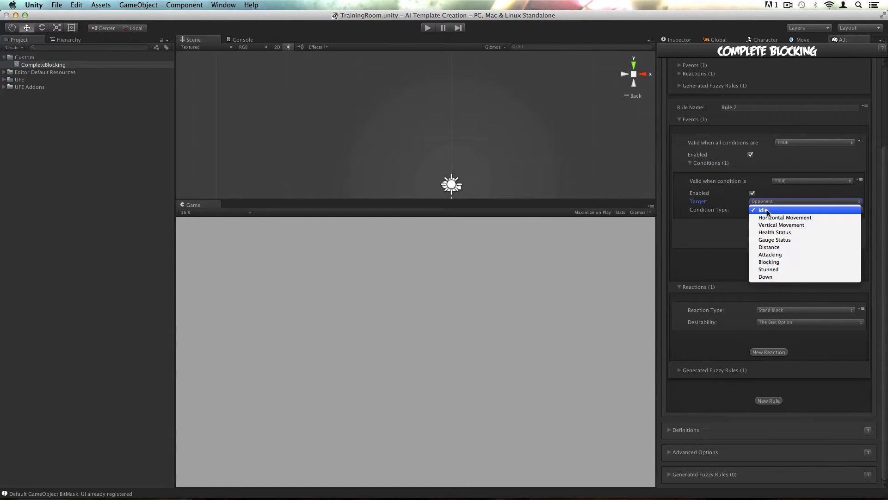
left_click(777, 255)
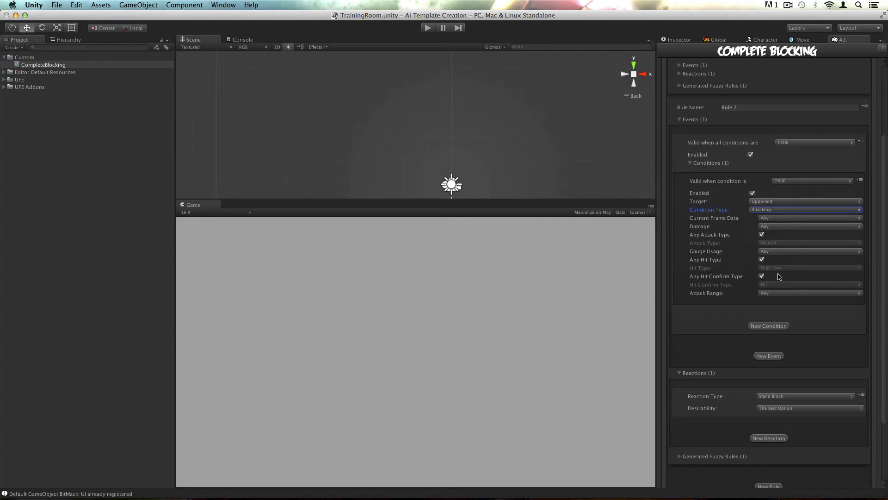
left_click(761, 260)
left_click(781, 268)
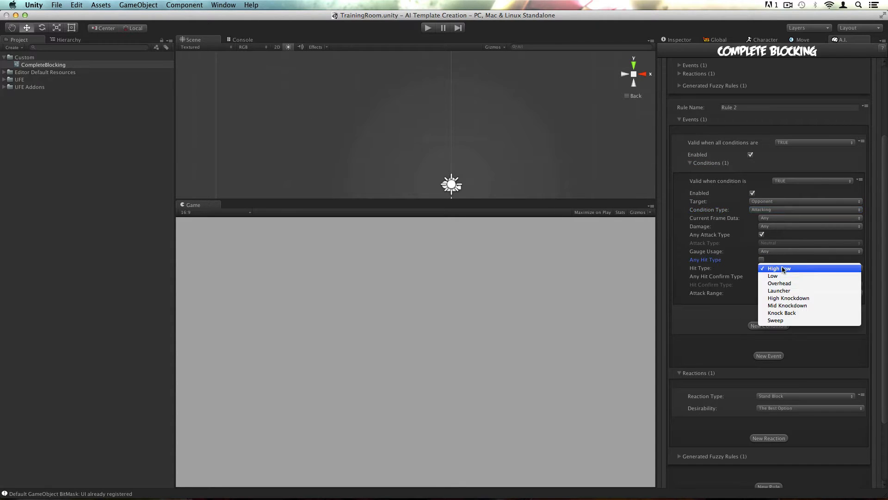
left_click(793, 283)
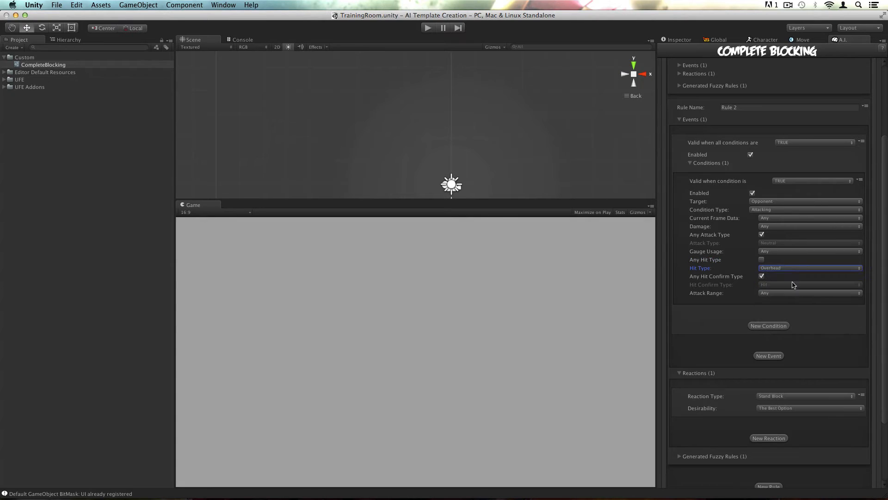
- Rename Rule 2 to Block High, collapse its events and reactions, and expand the generated fuzzy rules of both custom rules
left_click(690, 164)
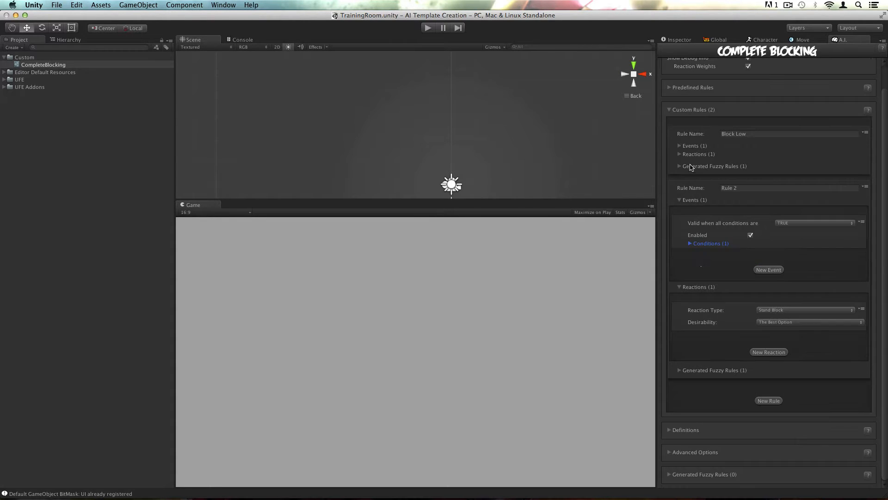
left_click(676, 199)
left_click(745, 213)
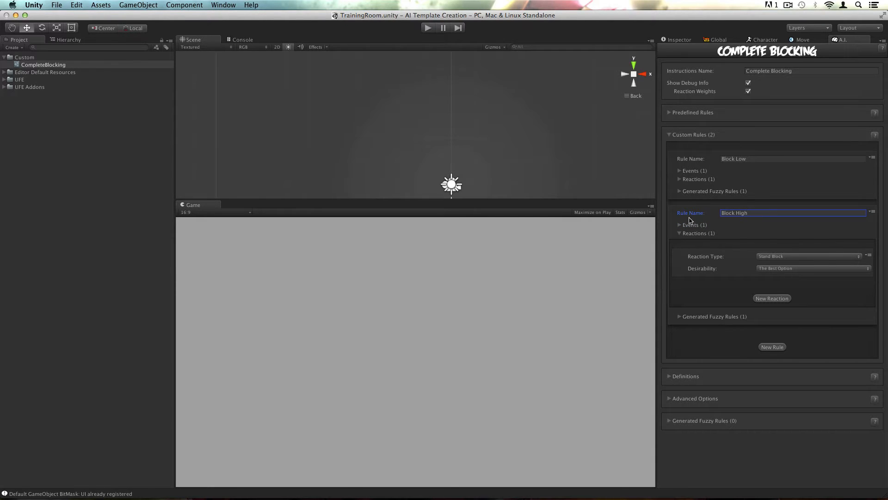
left_click(682, 233)
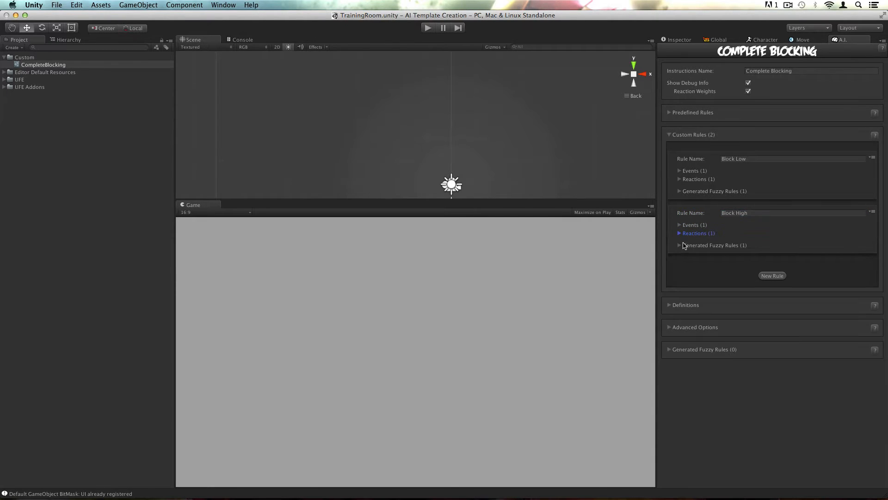
left_click(683, 245)
left_click(687, 191)
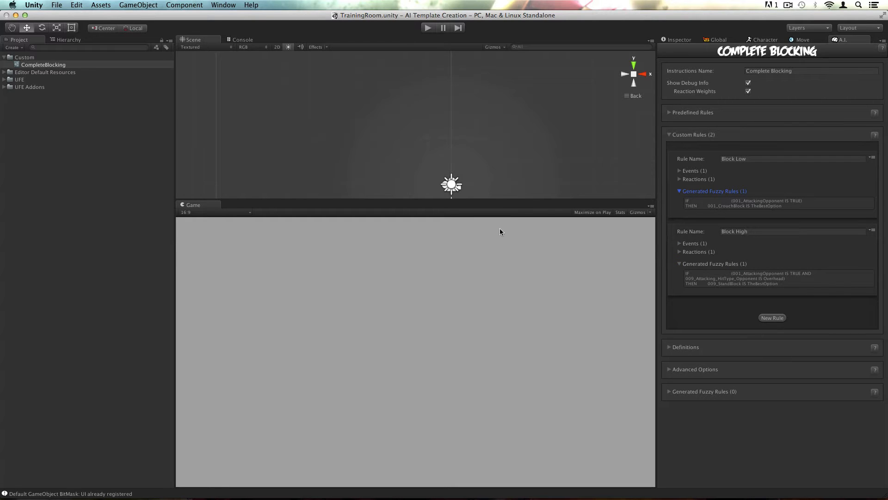
- Run the game, attack the opponent with jumping heavy punches and kicks to test Block High alongside Block Low, and stop the game
left_click(427, 28)
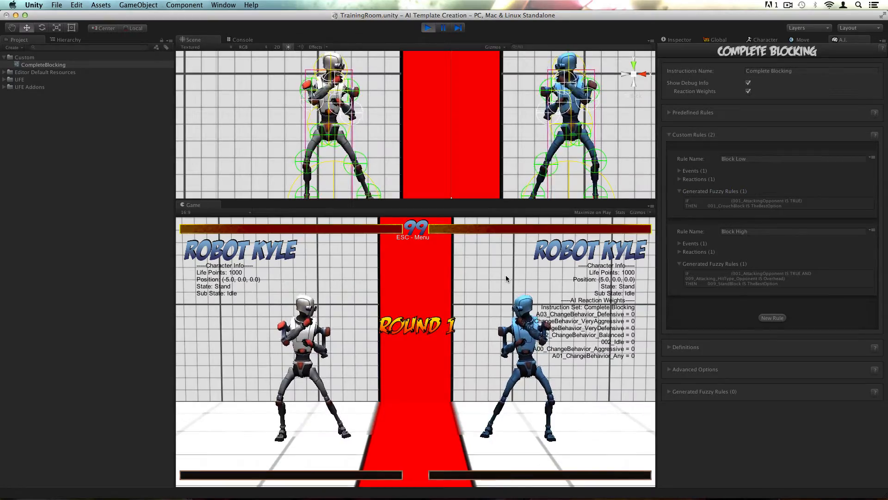
key("d")
key("w")
key("y")
key("w")
key("h")
key("d")
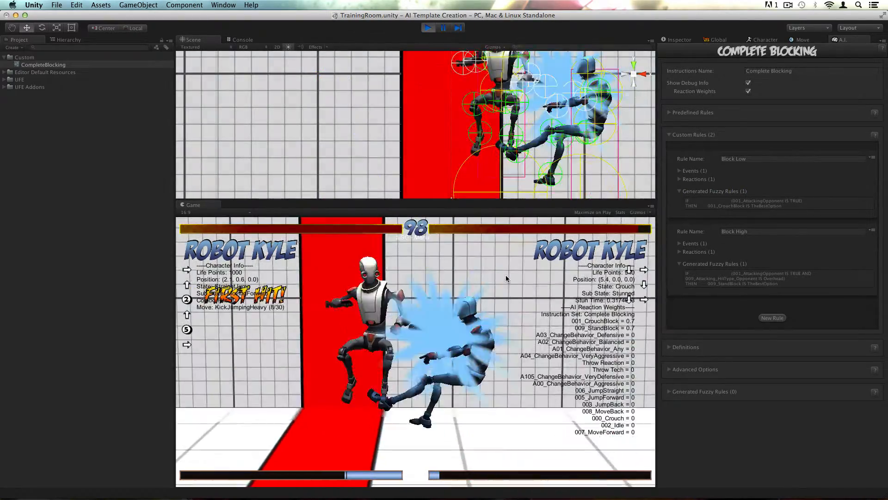
key("d")
key("w")
key("h")
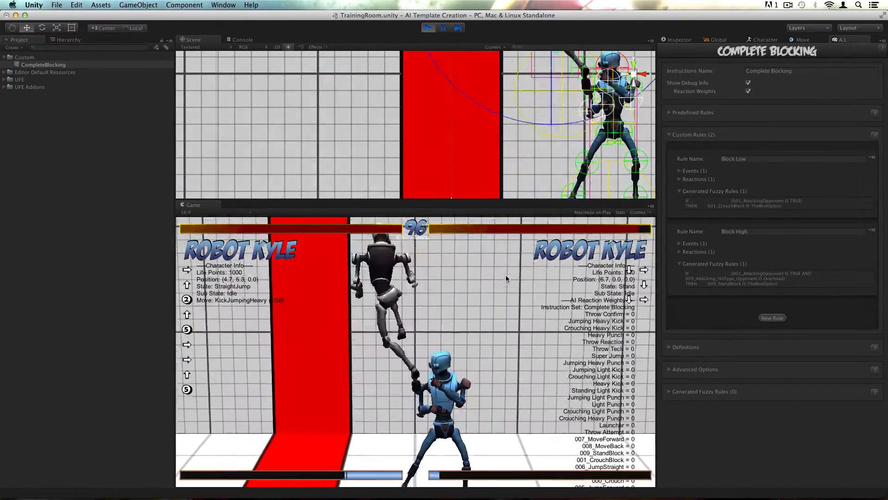
key("super+p")
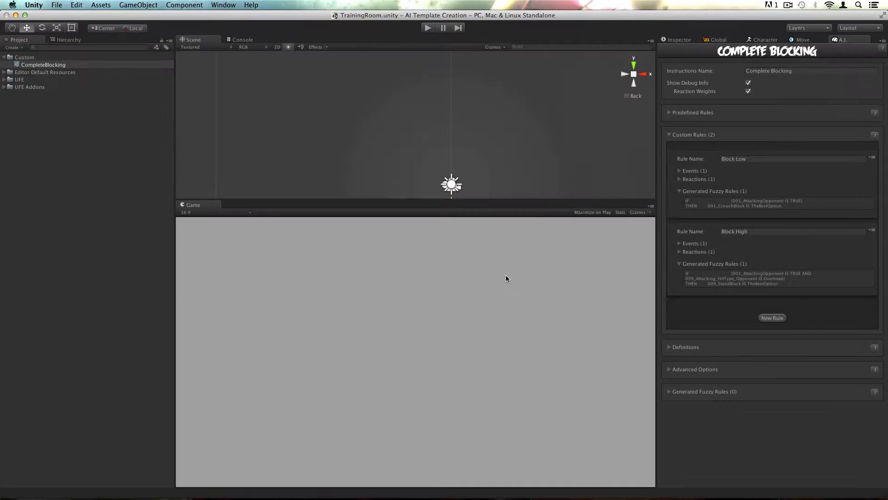
- Move the Block High rule above Block Low and run the game, testing the new order with repeated jumping heavy kicks
left_click(872, 231)
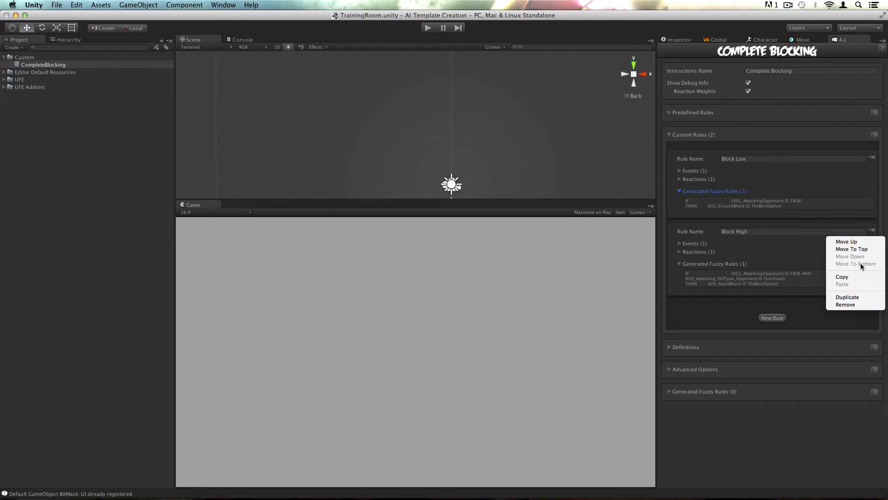
left_click(859, 242)
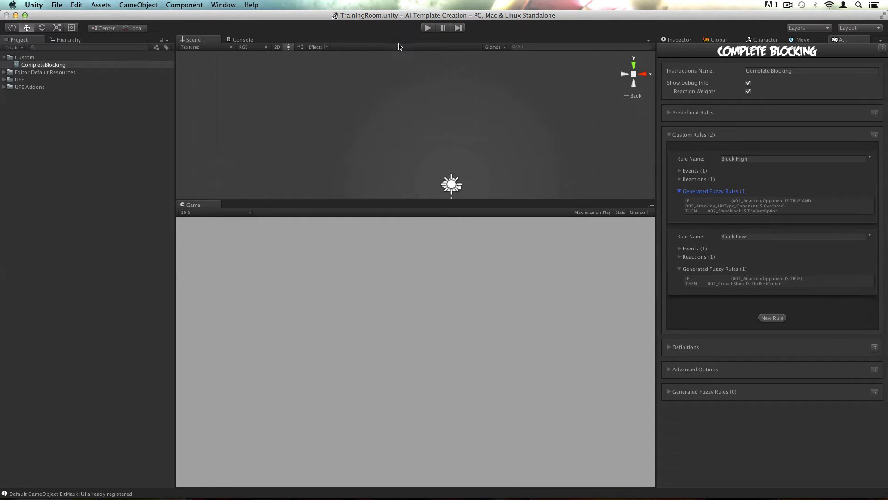
left_click(428, 29)
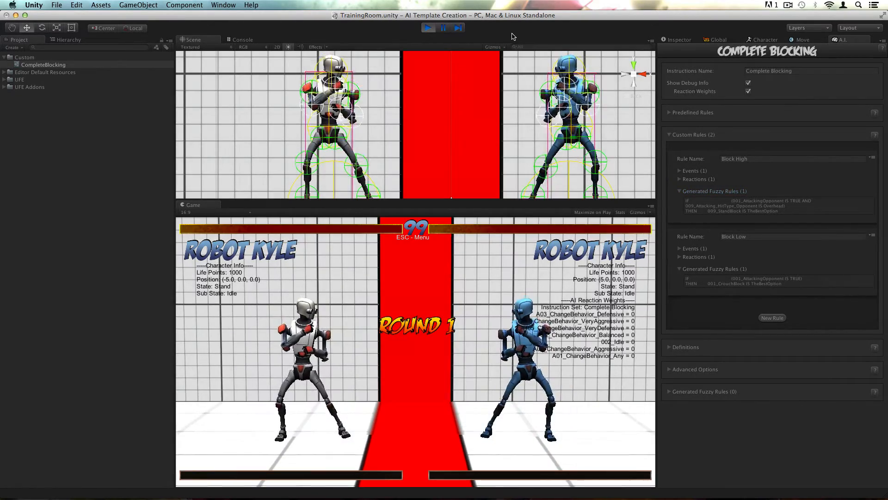
key("d")
key("w")
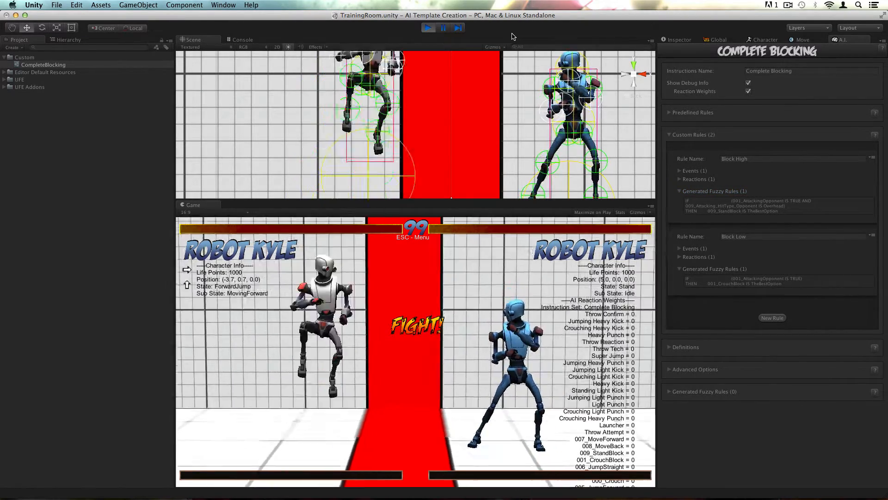
key("u")
key("w")
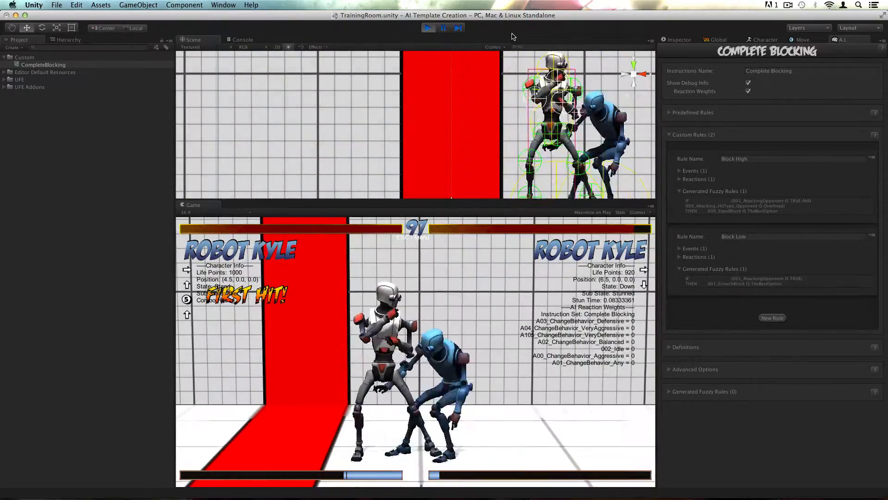
key("w")
key("u")
key("w")
key("u")
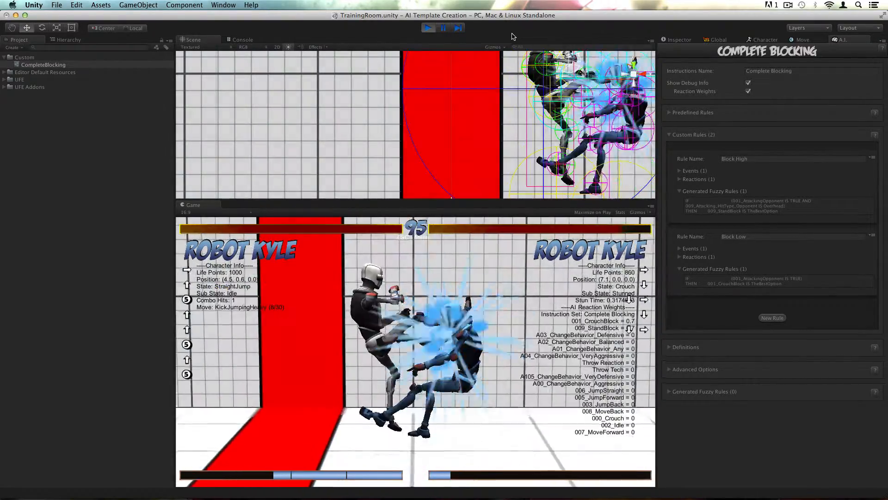
- Advance on the opponent and attack with repeated jumping heavy punches to test its overhead blocking
key("d")
key("w")
key("i")
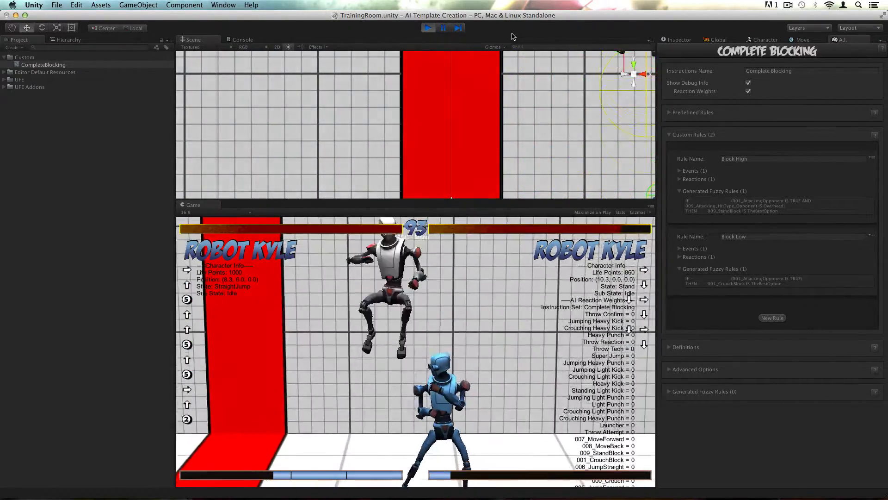
key("w")
key("i")
key("w")
key("i")
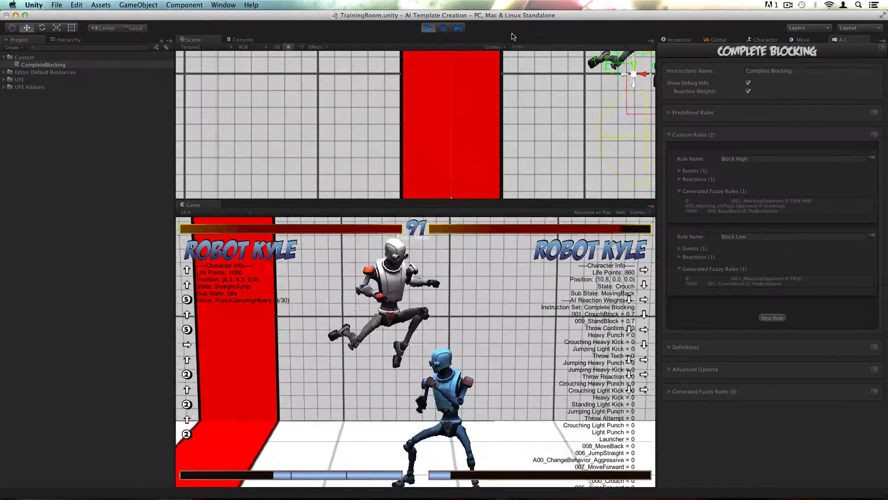
key("w")
key("i")
key("w")
key("i")
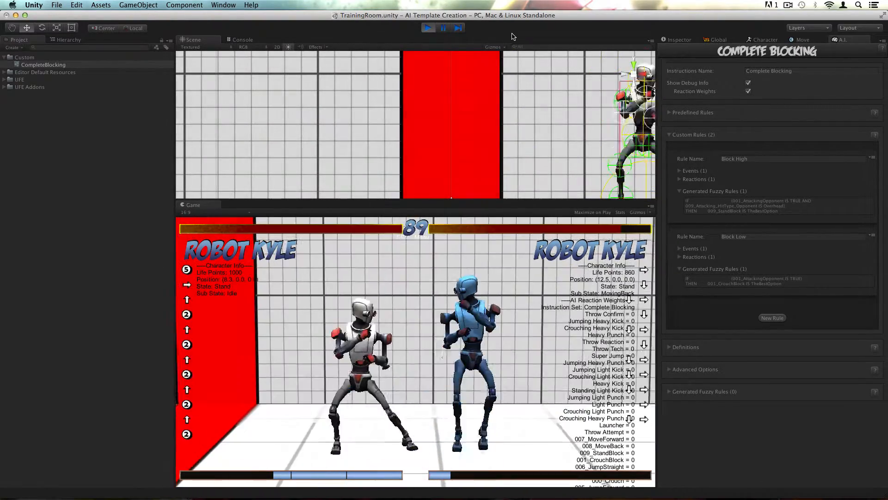
- Pause the game during another jumping heavy punch to compare the CrouchBlock and StandBlock reaction weights, and stop the game
key("d")
key("w")
key("i")
key("super+shift+p")
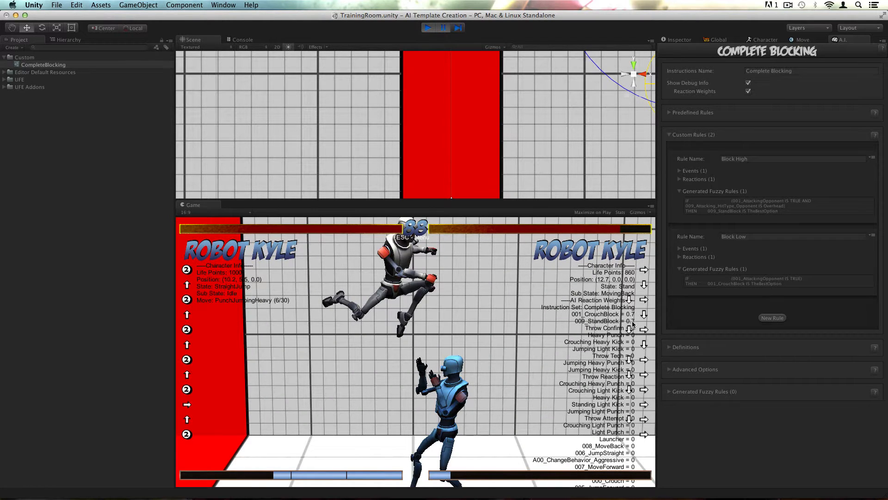
left_click(426, 29)
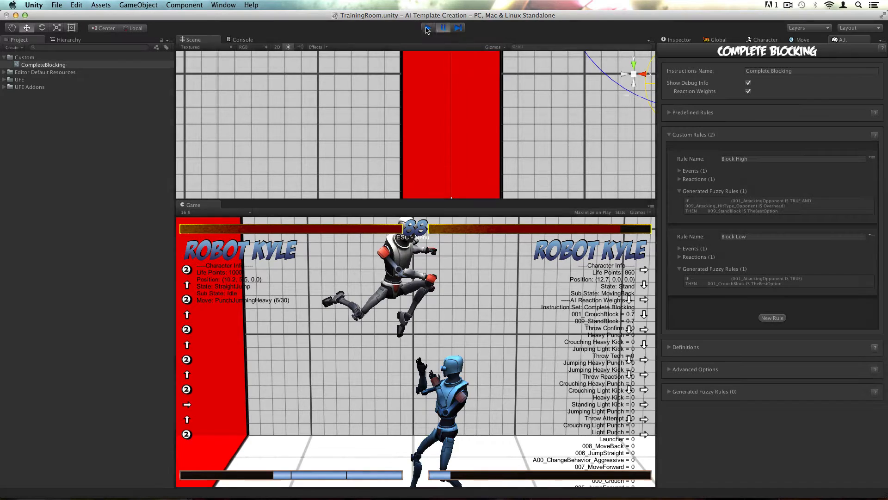
left_click(680, 180)
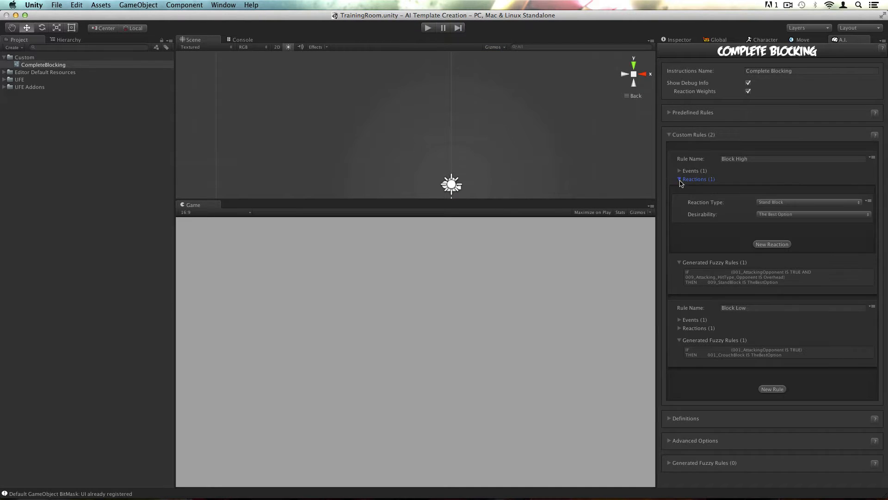
left_click(779, 213)
left_click(768, 207)
left_click(428, 29)
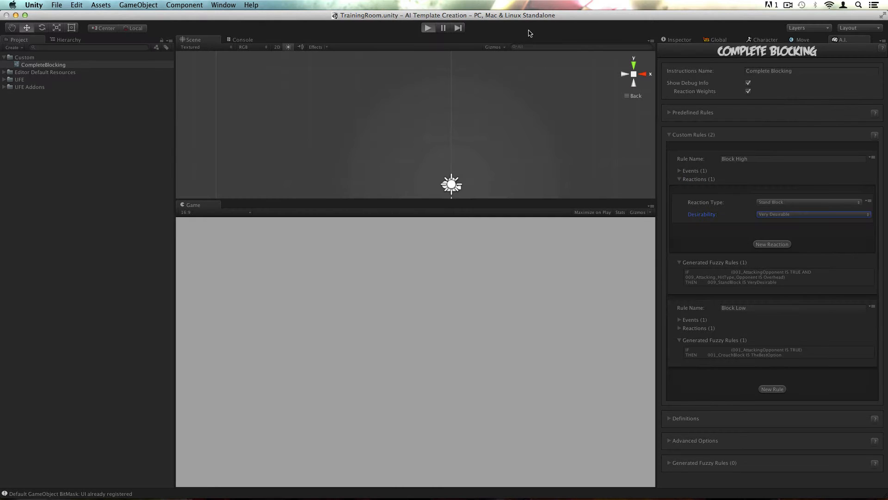
key("super+p")
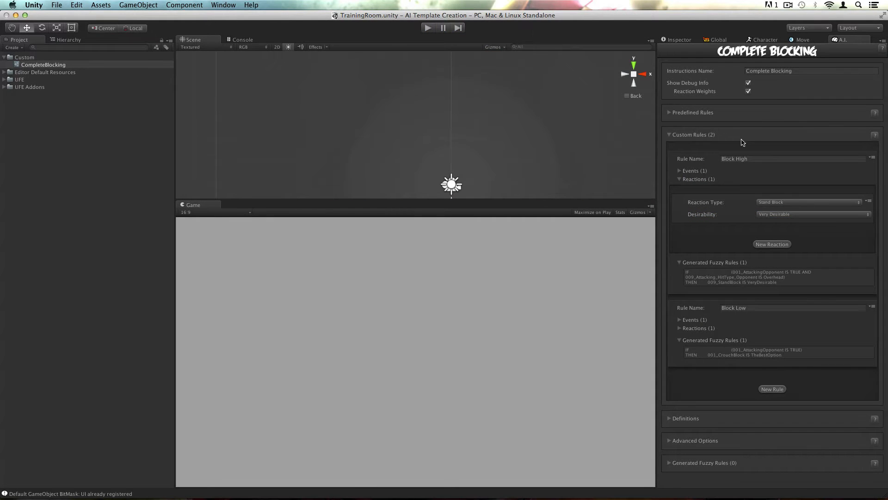
left_click(771, 216)
left_click(770, 222)
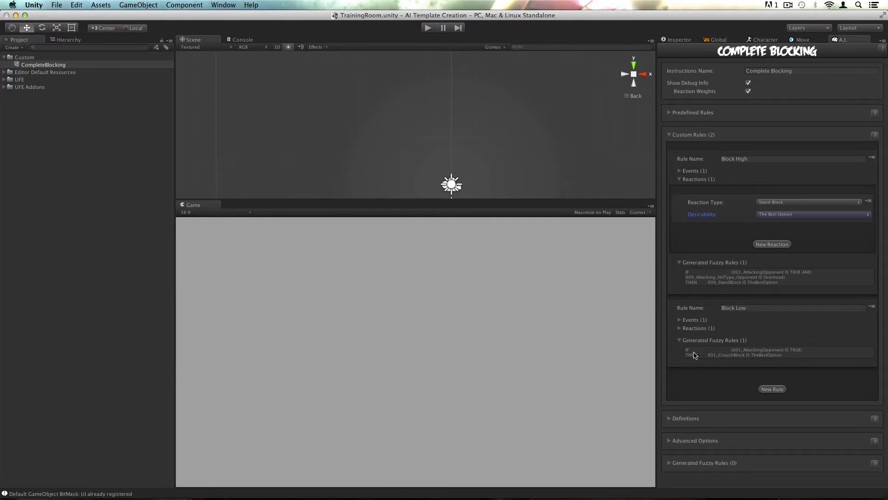
- Set the desirability of Block Low's Crouch Block reaction to Very Desirable
left_click(679, 329)
left_click(780, 362)
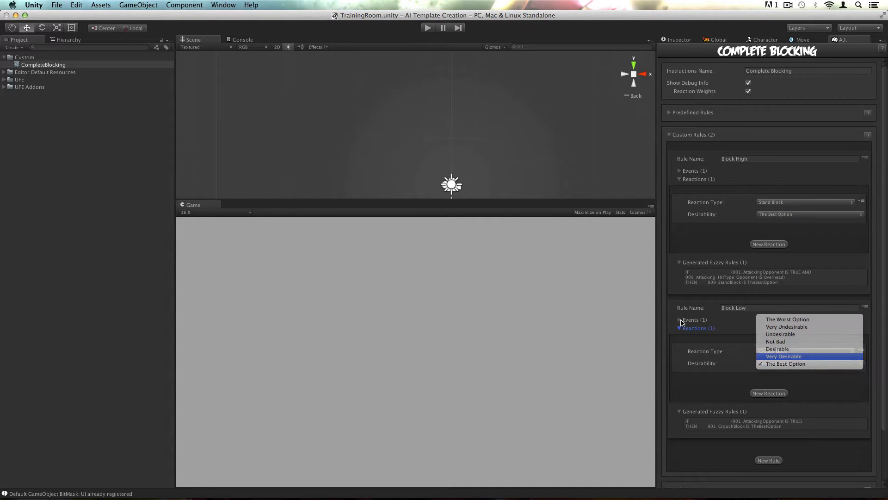
left_click(780, 356)
- Run the game, advance on the opponent and attack with repeated jumping heavy punches to test its overhead blocking
left_click(427, 29)
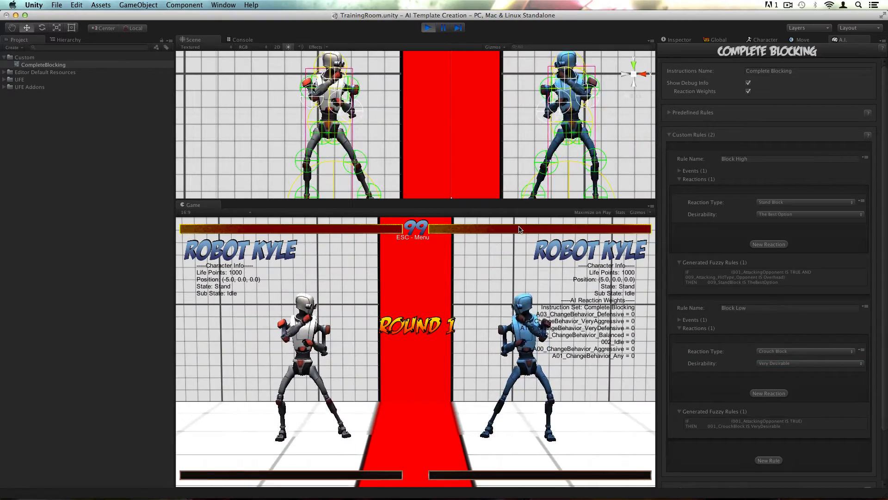
key("Right")
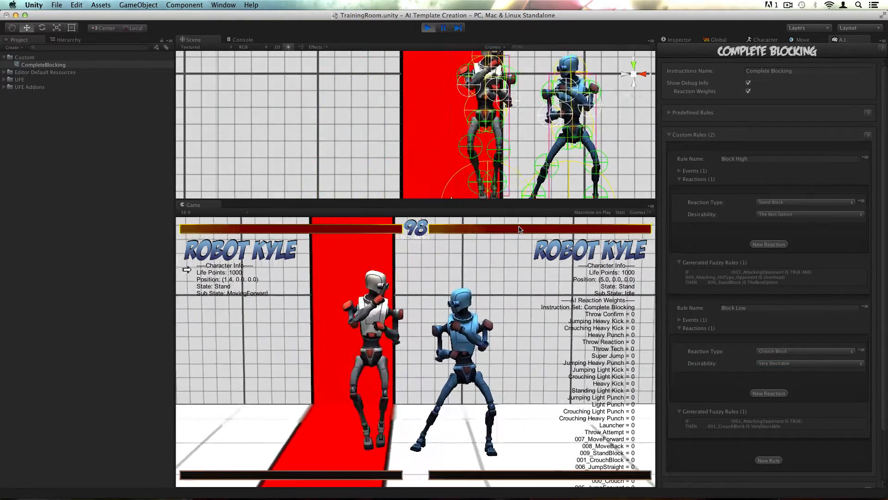
key("Up")
key("h")
key("Up")
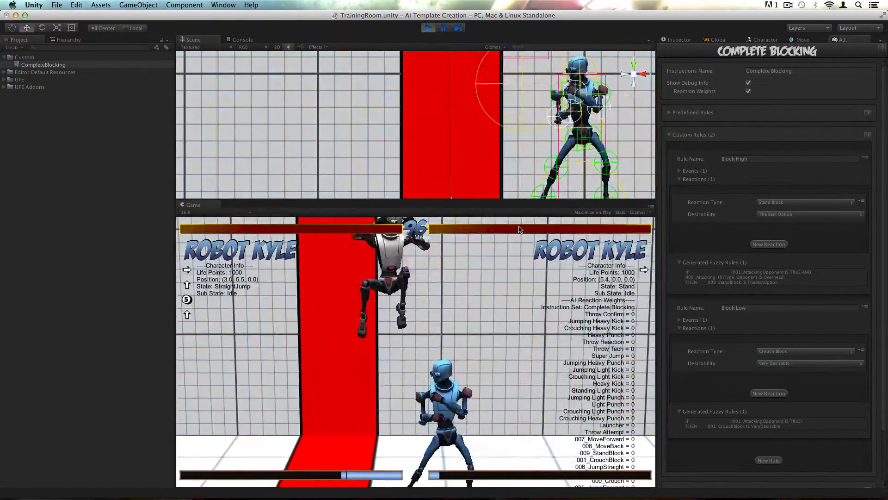
key("h")
key("Right")
key("Up")
key("h")
- Keep advancing with repeated crouching strings of light and heavy punches and kicks to test the opponent's low blocking
key("Down")
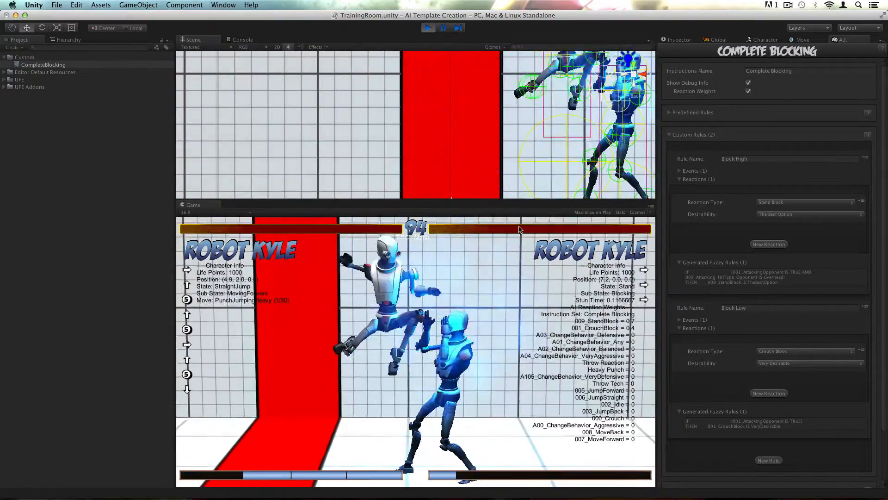
key("t")
key("g")
key("y")
key("h")
key("Right")
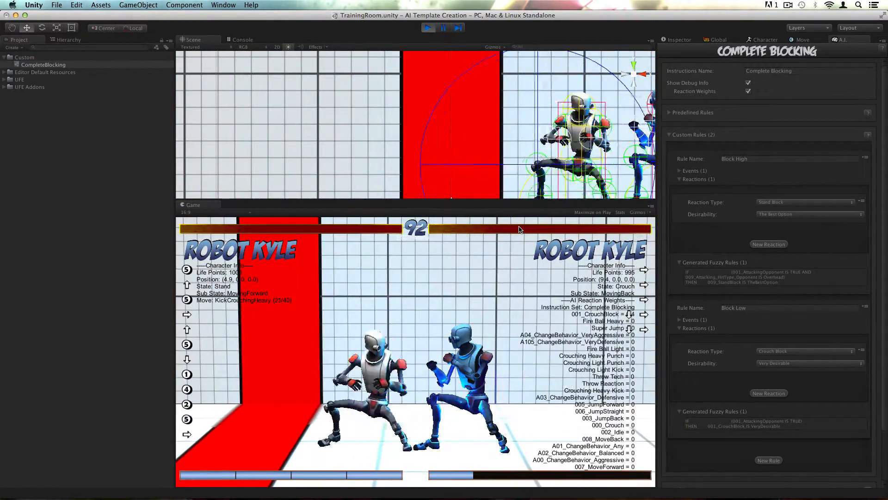
key("Down")
key("t")
key("g")
key("y")
key("h")
key("Right")
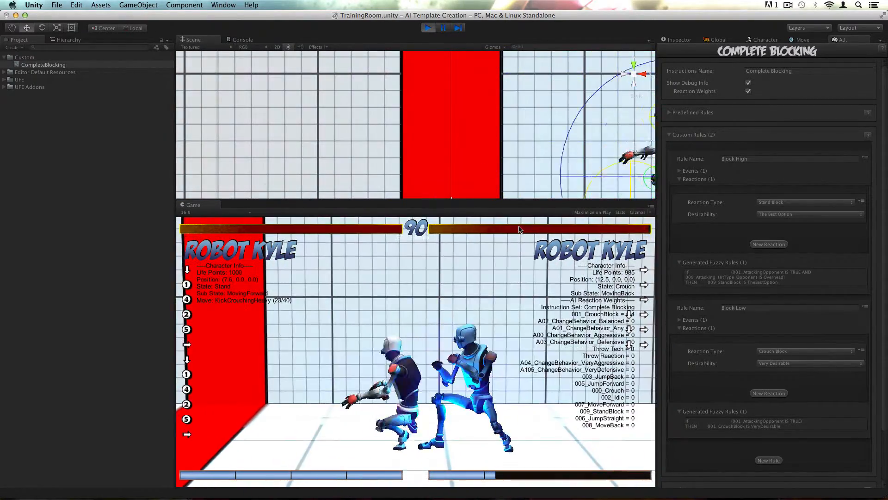
key("Down")
key("t")
key("g")
key("y")
key("h")
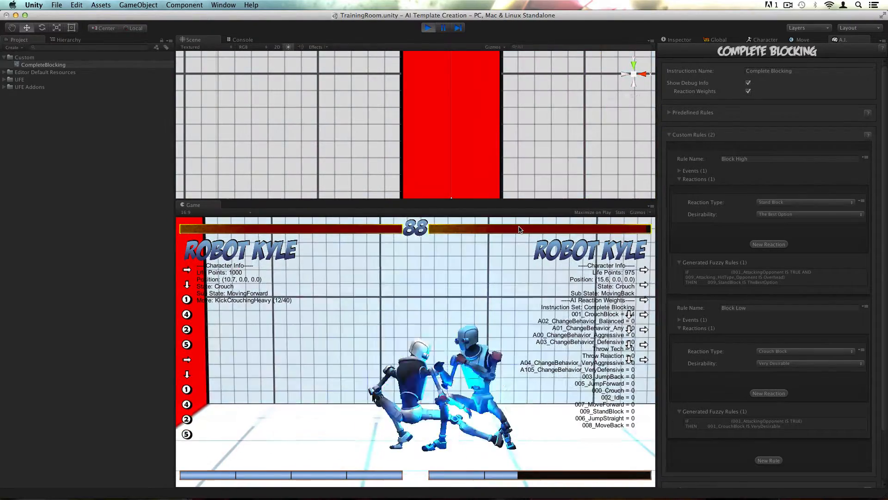
key("Right")
key("Down")
key("t")
key("g")
key("y")
key("h")
key("Right")
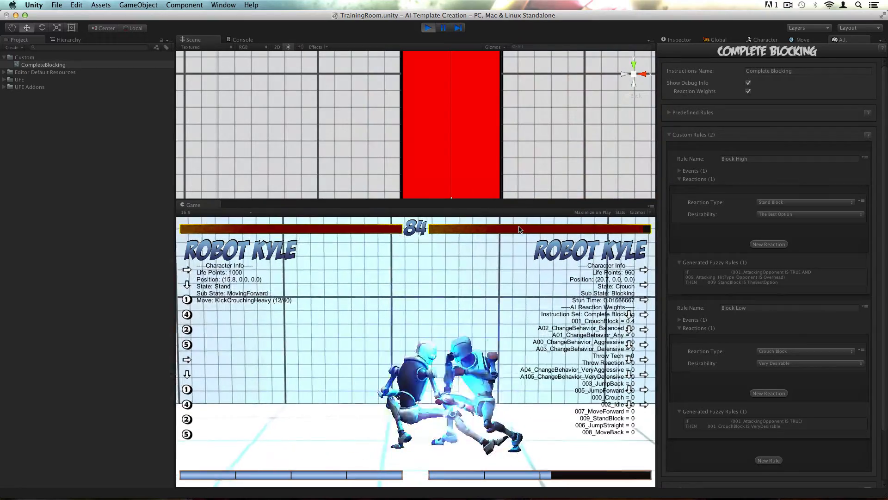
- Mix upward jumps using light and heavy attacks with a grounded attack while closing in on the opponent
key("Right")
key("Up")
key("g")
key("h")
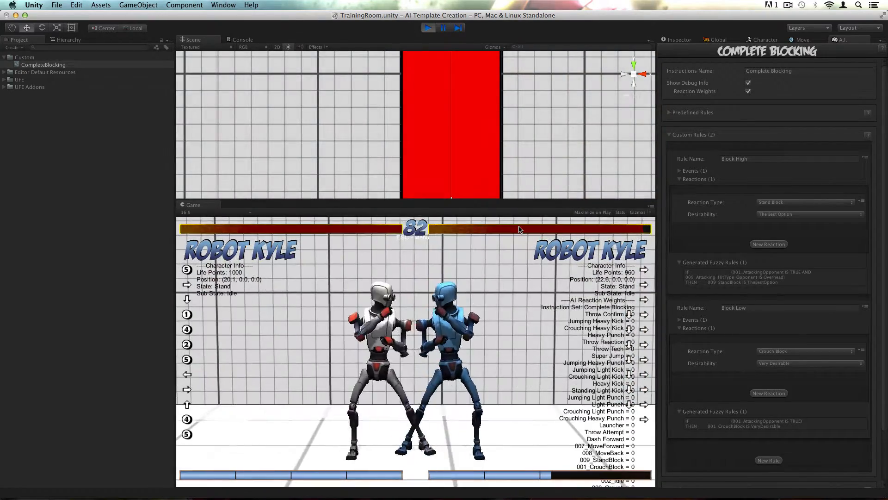
key("Up")
key("g")
key("h")
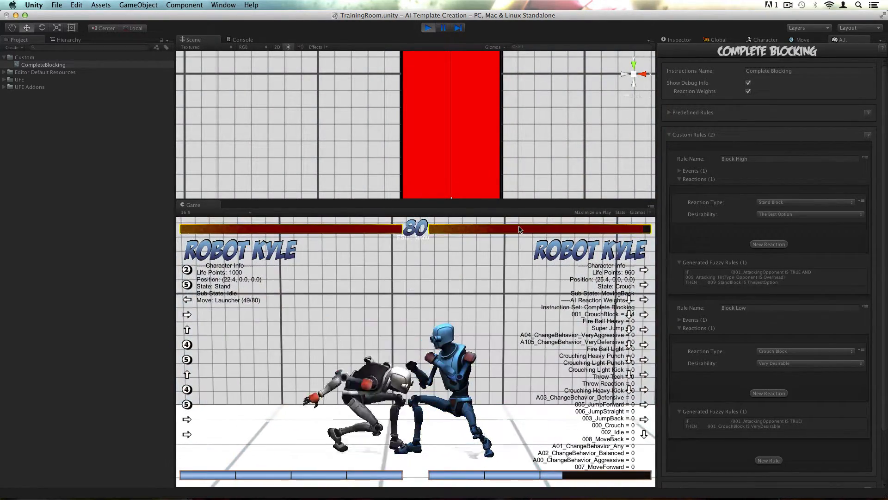
key("g")
key("y")
key("Right")
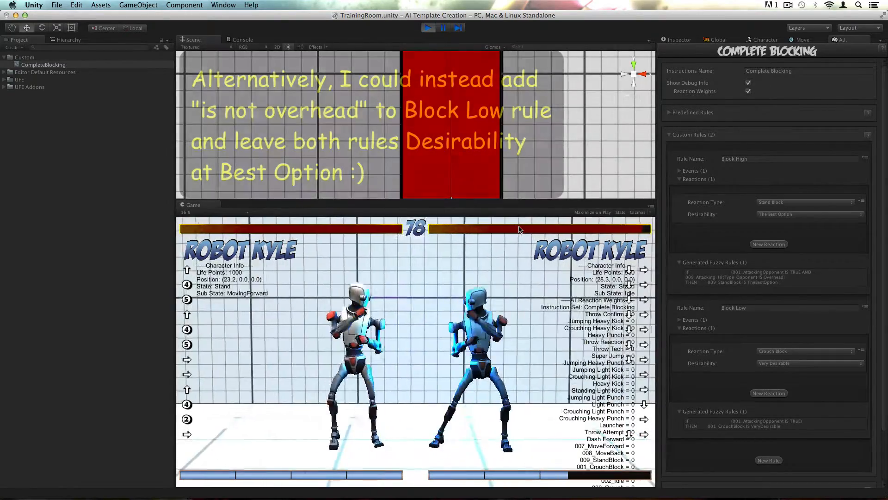
- Test the opponent's stand block with repeated jumping light kicks followed by other jump attacks
key("Up")
key("g")
key("Up")
key("g")
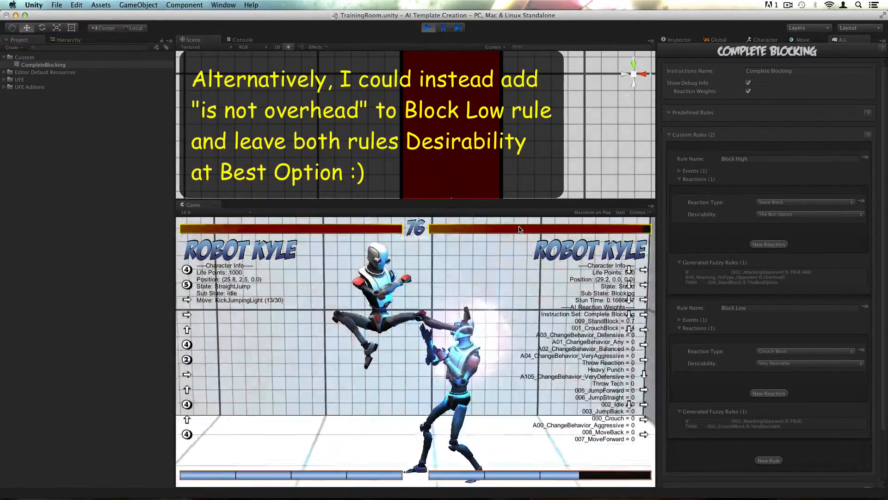
key("y")
key("Up")
key("g")
key("h")
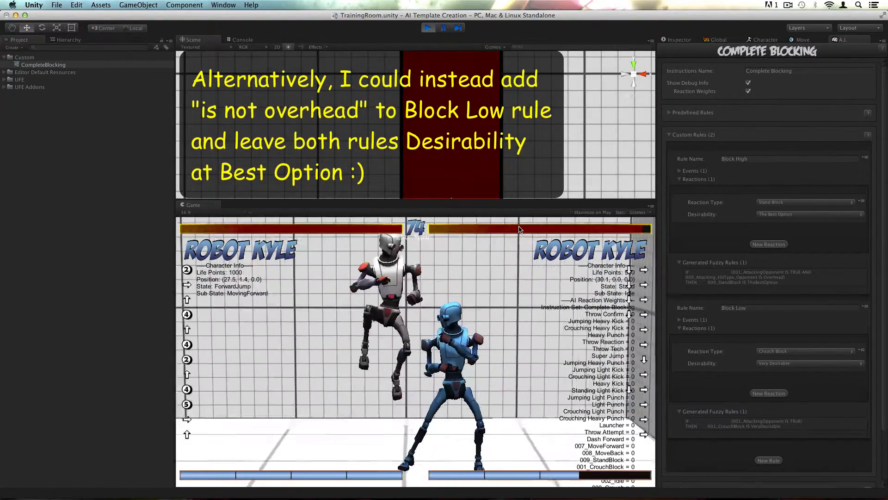
- Jump at and over the opponent with repeated heavy attacks to test overhead blocking from both sides
key("h")
key("h")
key("Up")
key("h")
key("h")
key("Right")
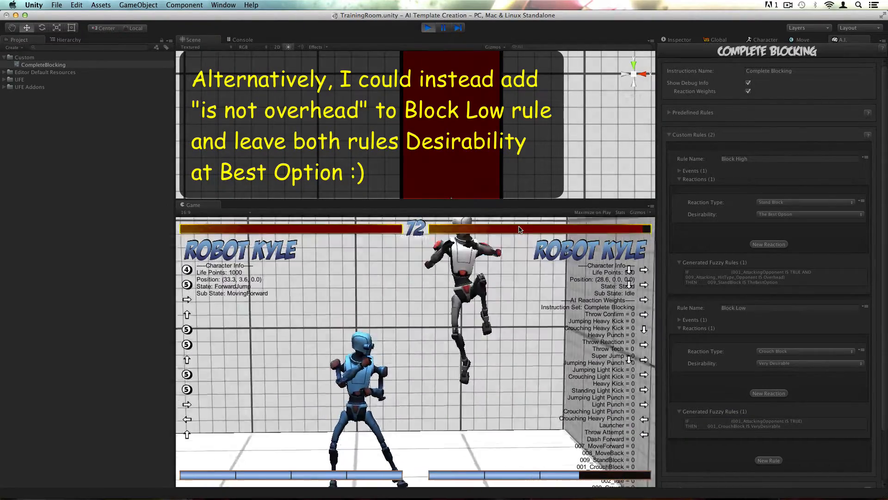
key("h")
key("h")
key("h")
key("Up")
key("h")
key("h")
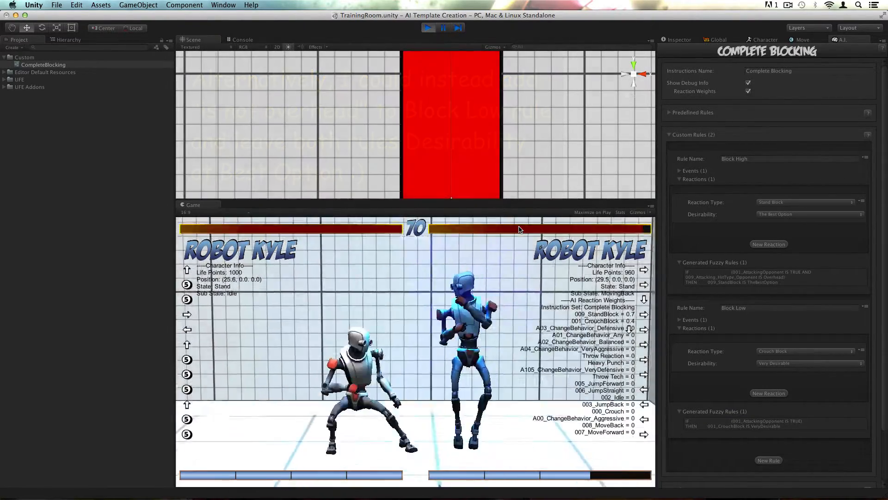
- Advance on the opponent and attack with a standing string of light and heavy attacks
key("Right")
key("t")
key("g")
key("y")
key("y")
key("h")
key("h")
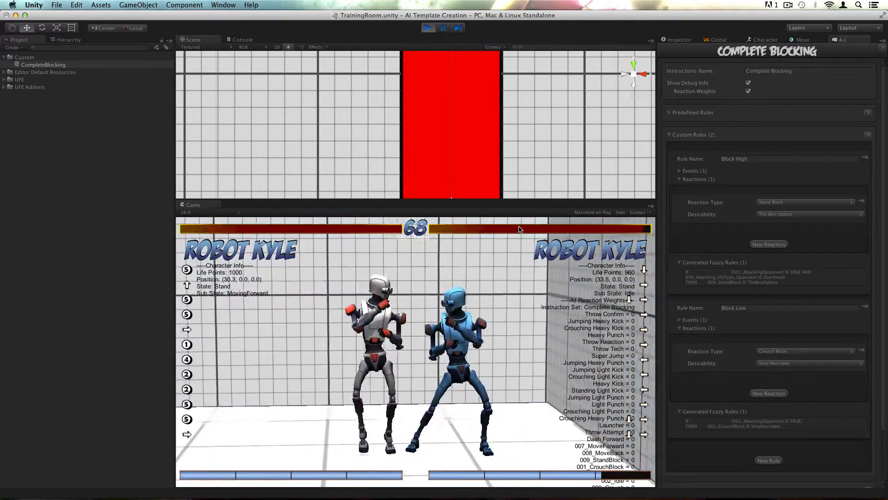
- Follow up with one more crouching string of light and heavy attacks to test the low block
key("Down")
key("t")
key("g")
key("y")
key("y")
key("h")
key("h")
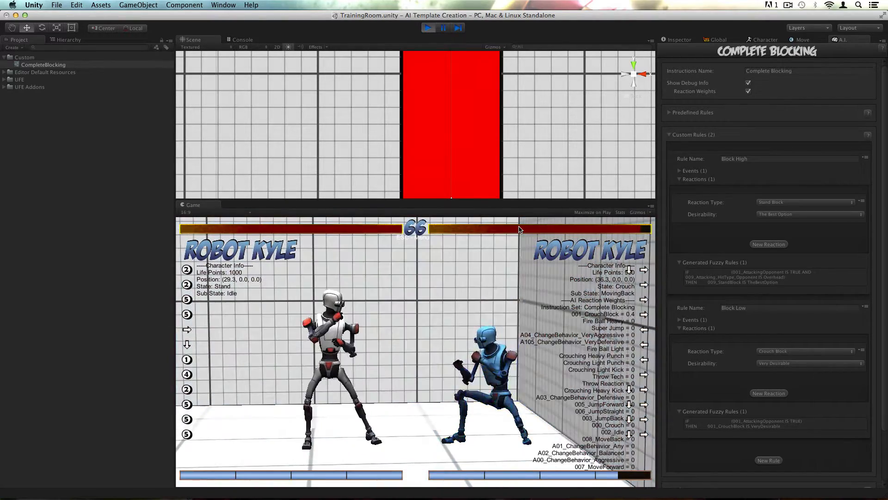
- Collapse the reactions and generated fuzzy rules of both the Block High and Block Low rules
left_click(683, 181)
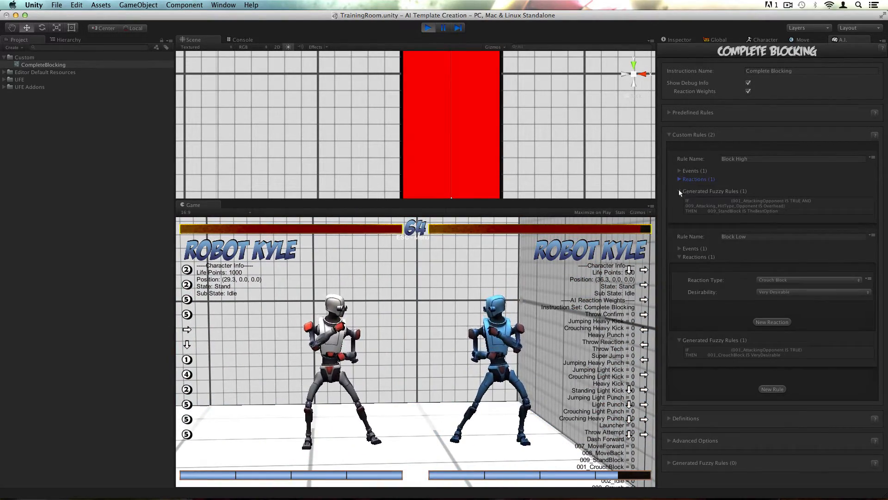
left_click(680, 192)
left_click(679, 234)
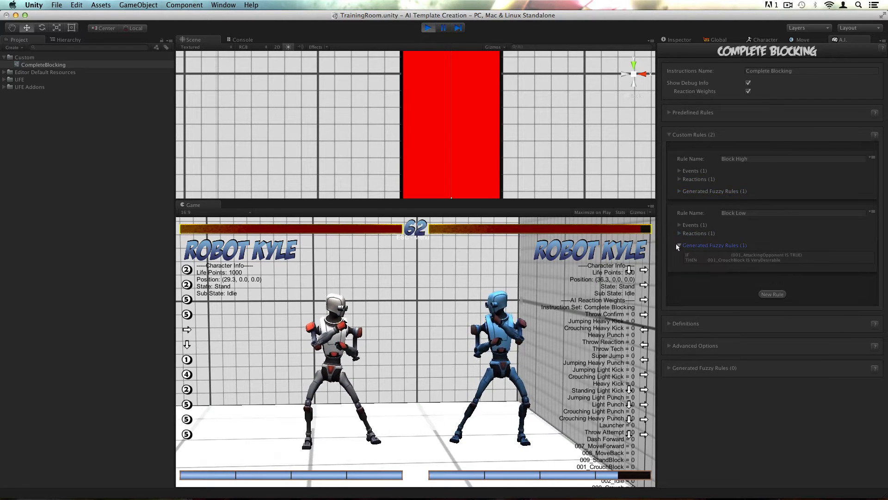
left_click(679, 245)
- Expand the file's overall Generated Fuzzy Rules, stop the game and refresh the generated rules
left_click(669, 349)
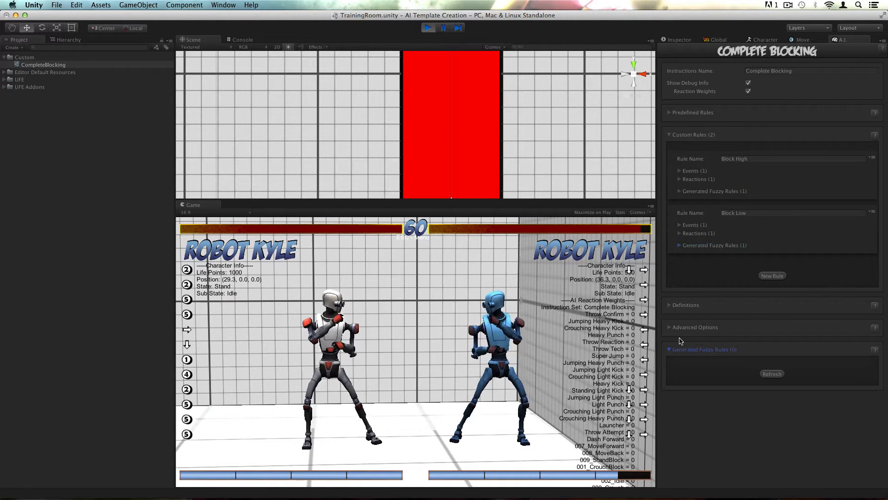
left_click(424, 30)
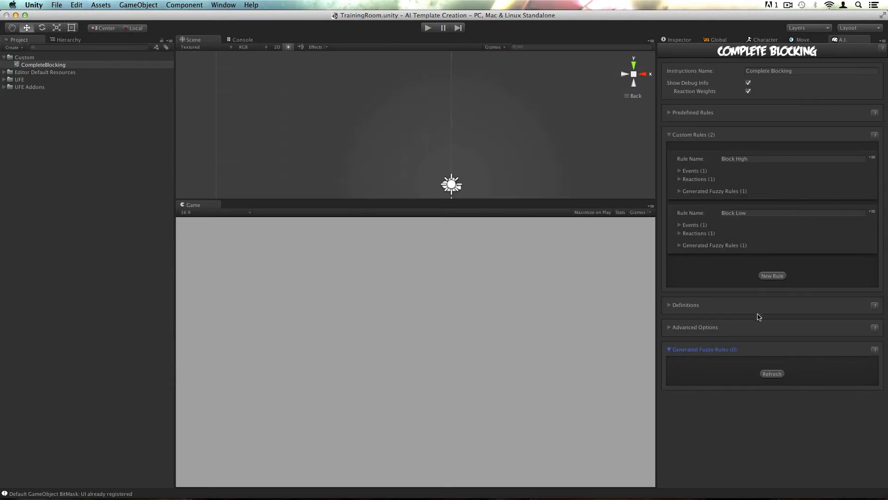
left_click(770, 374)
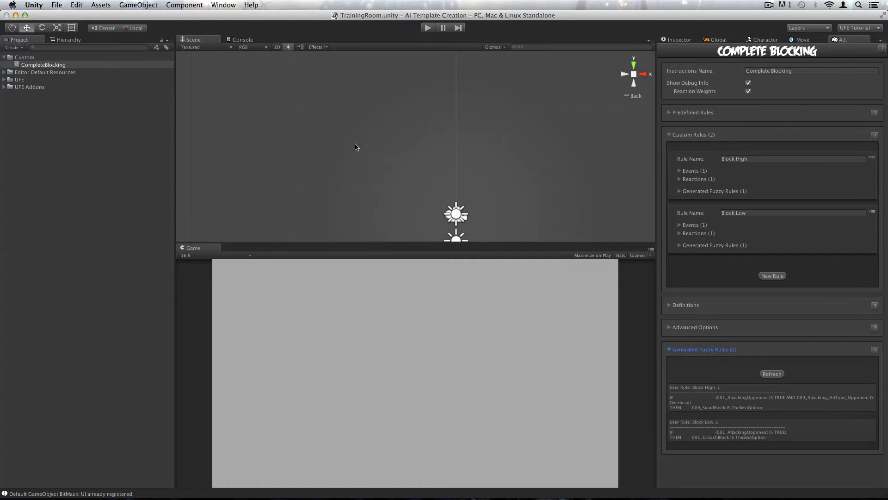
- Expand the UFE Addons folder to reveal the AI templates and add a second AI instruction to Robot Kyle
left_click(4, 87)
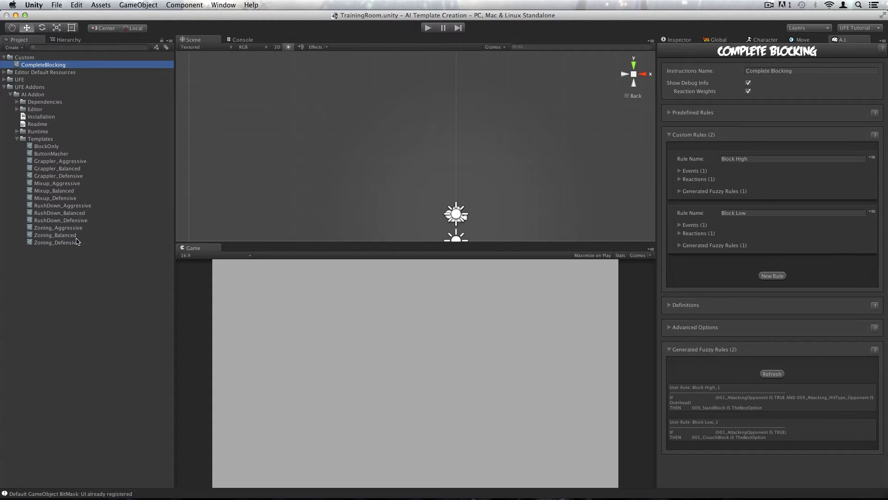
left_click(764, 40)
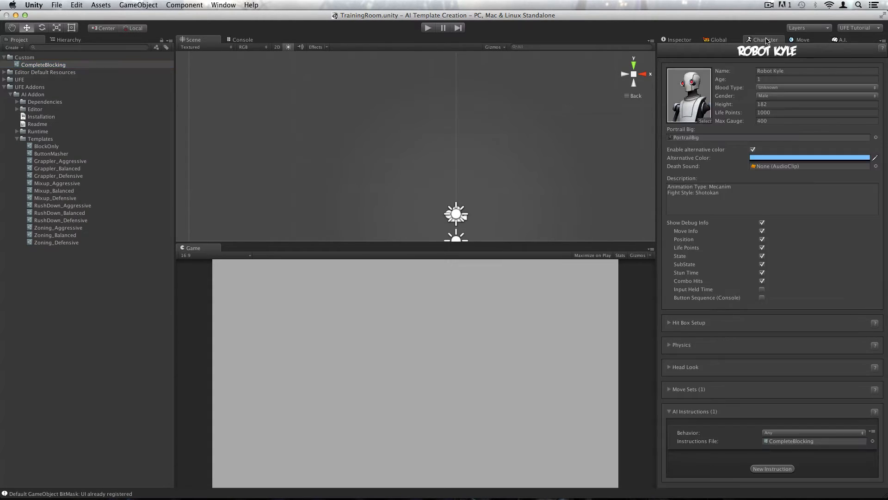
left_click(769, 468)
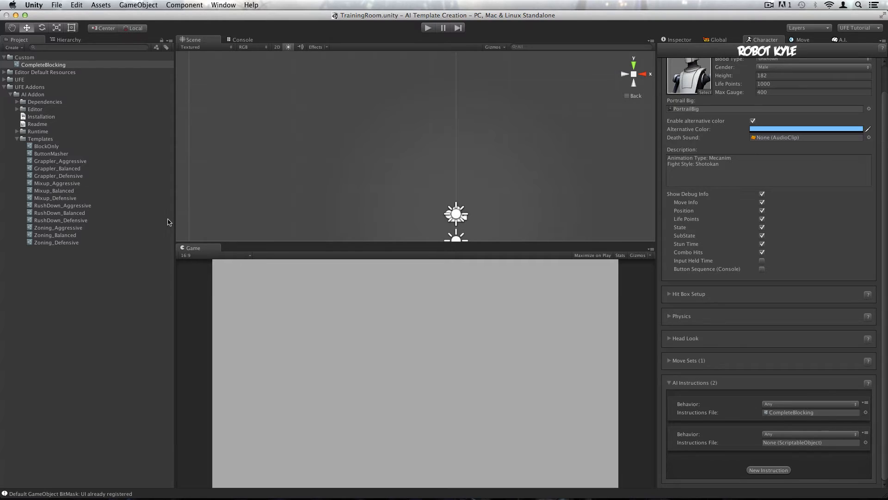
- Duplicate the RushDown_Aggressive template and move the copy into the Custom folder
left_click(77, 207)
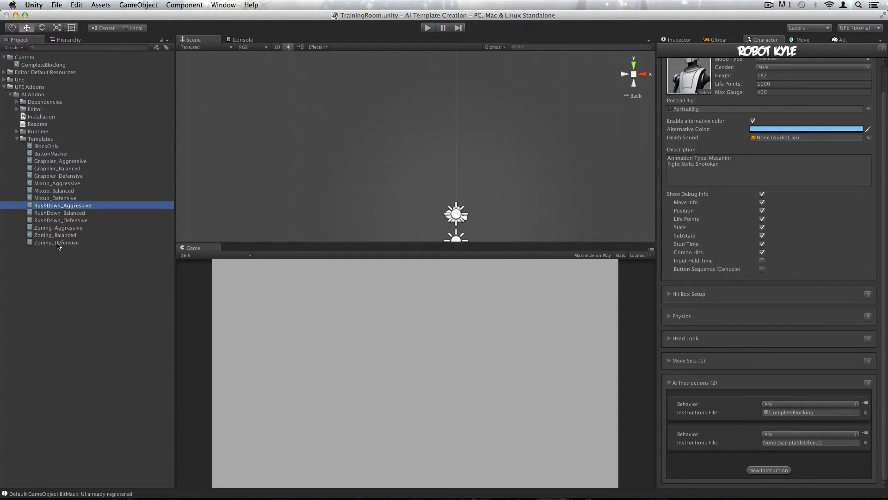
key("super+d")
left_click_drag(70, 216, 78, 58)
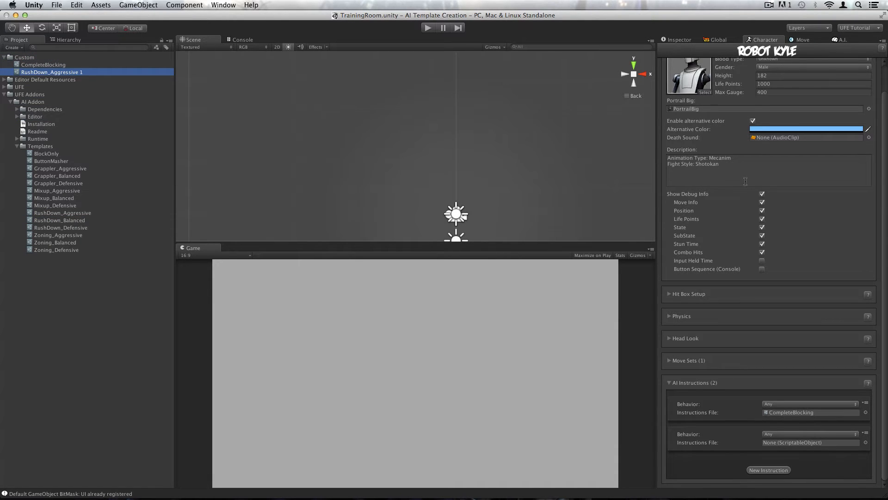
- Assign RushDown_Aggressive 1 to Robot Kyle's second AI instruction and set its behavior to Very Aggressive
left_click_drag(79, 74, 782, 437)
left_click(781, 437)
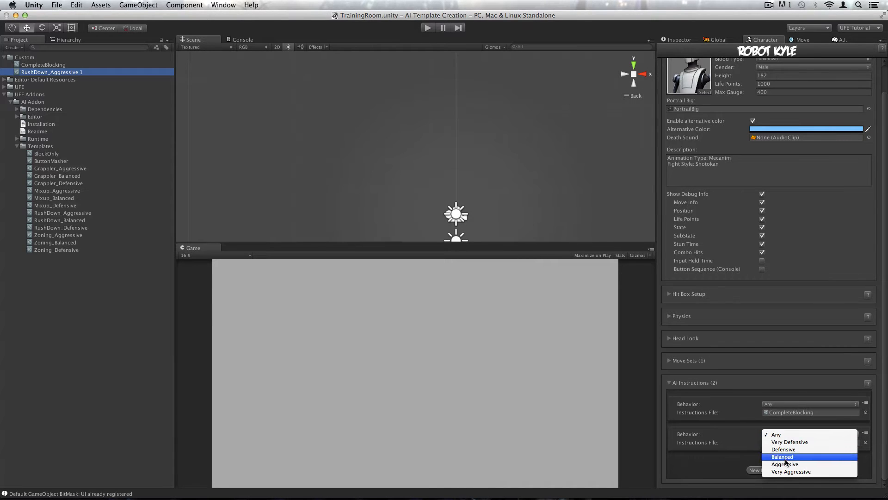
left_click(779, 477)
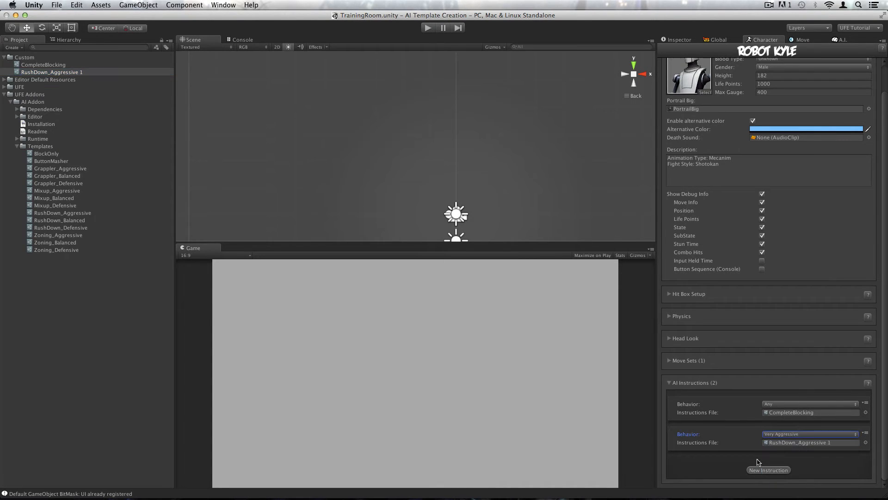
- Set the behavior of Robot Kyle's CompleteBlocking instruction to Very Defensive, and view its ordering options without applying any
left_click(783, 404)
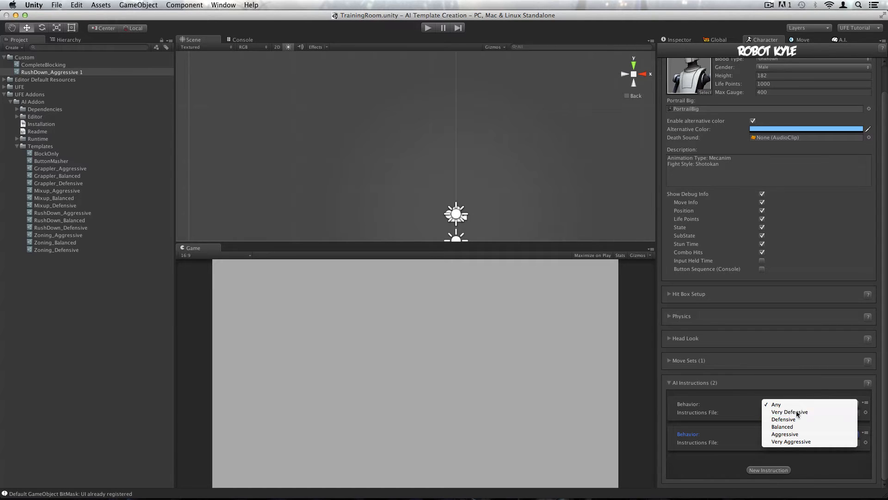
left_click(796, 411)
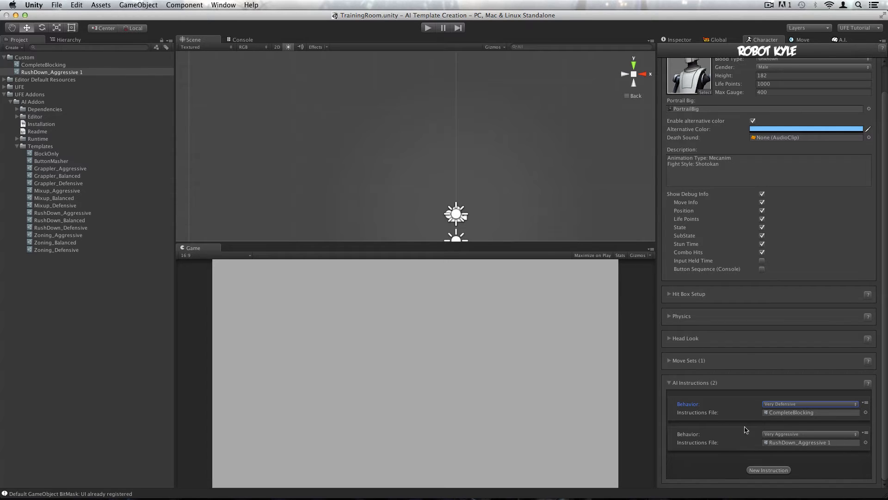
left_click(865, 403)
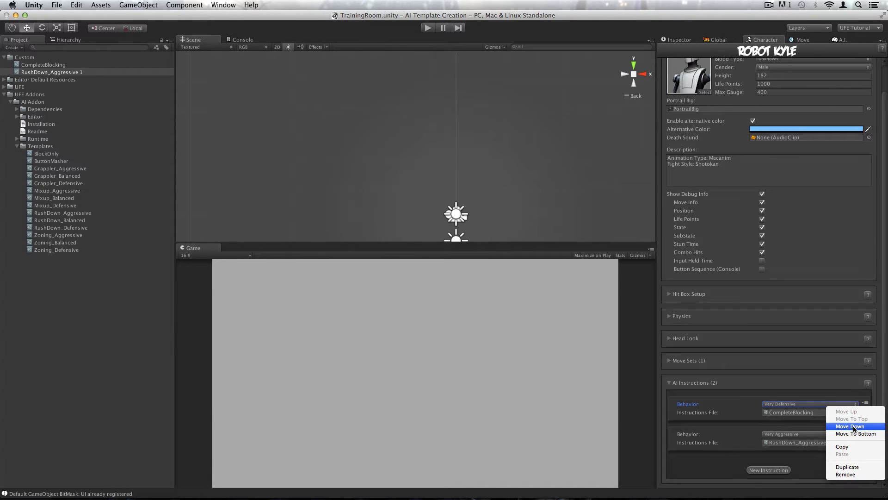
left_click(718, 404)
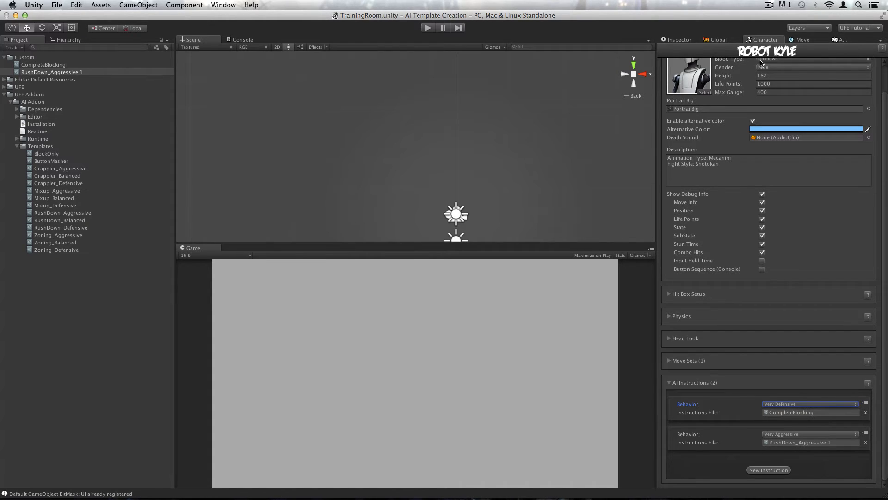
- Open the CompleteBlocking instructions in the A.I. editor
left_click(846, 40)
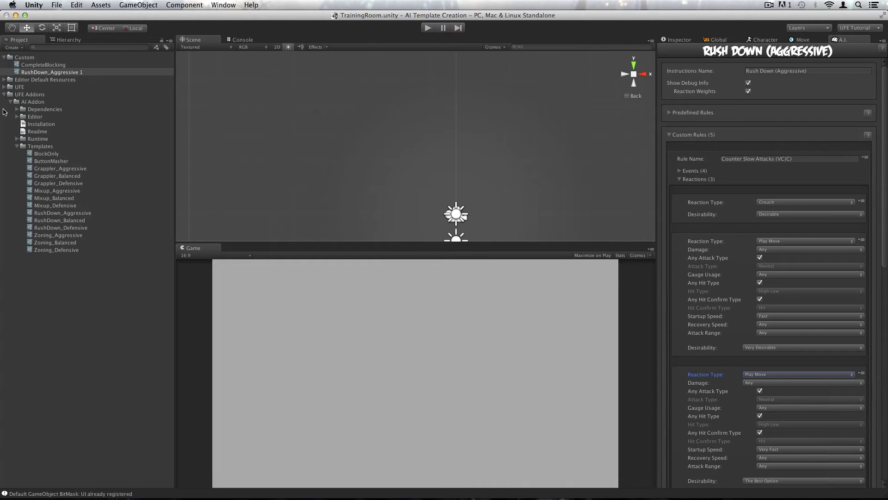
left_click(42, 65)
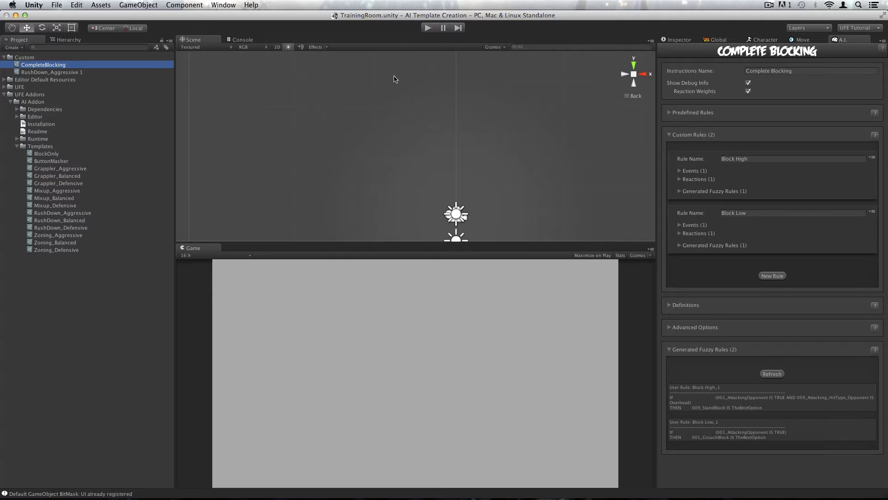
- Play-test a match against the CompleteBlocking opponent, advancing and attacking repeatedly with punches and kicks, and stop the game
left_click(428, 29)
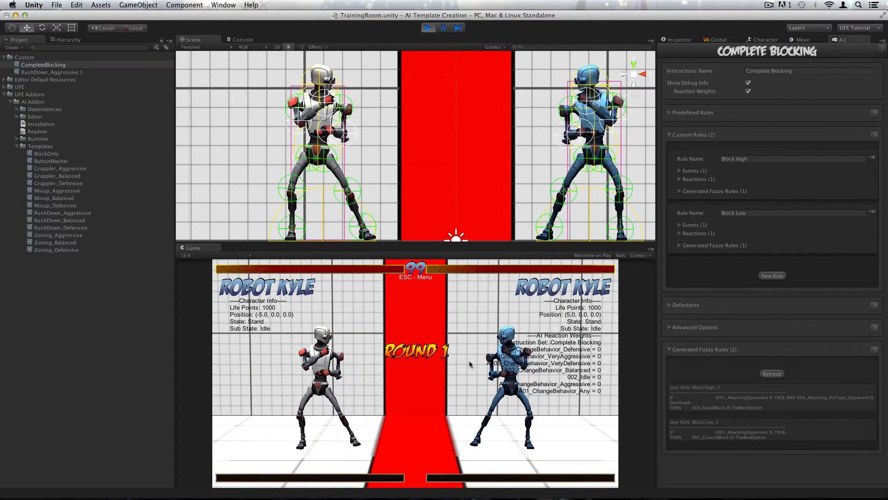
key("d")
key("d")
key("d")
key("d")
key("d")
key("s")
key("t")
key("g")
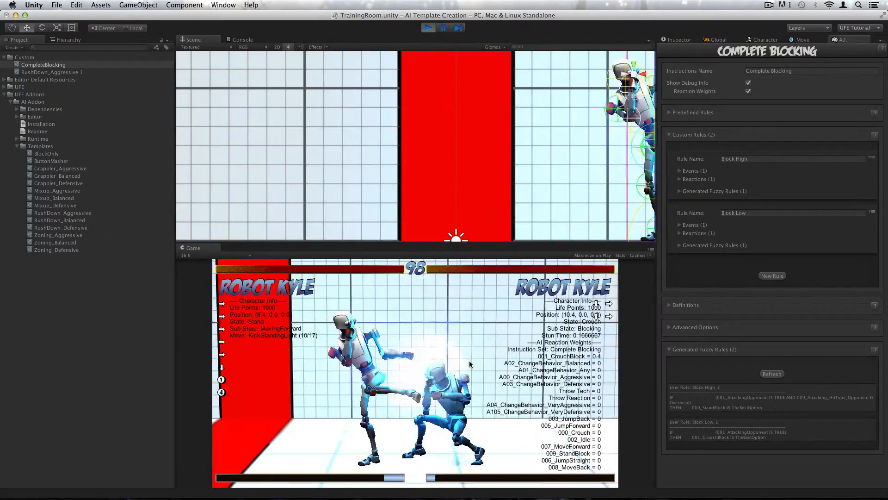
key("y")
key("h")
key("d")
key("s")
key("t")
key("g")
key("y")
key("h")
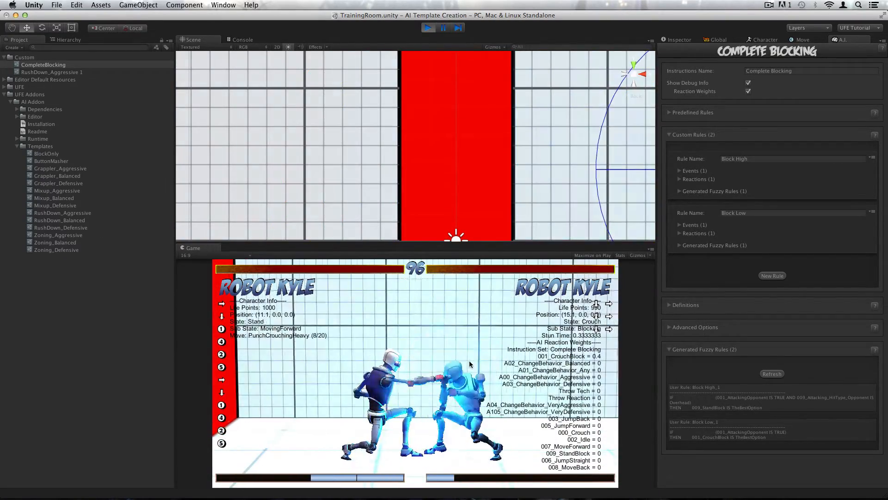
key("d")
key("s")
key("t")
key("g")
key("y")
key("h")
key("d")
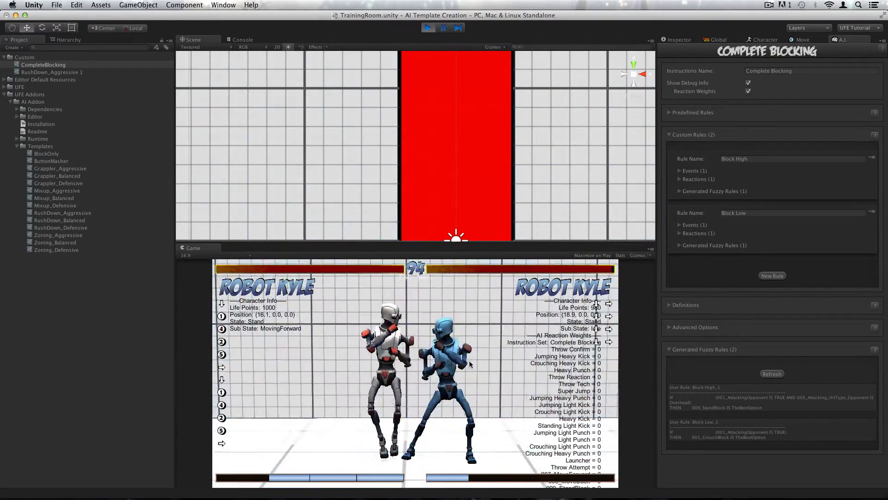
key("s")
key("t")
key("g")
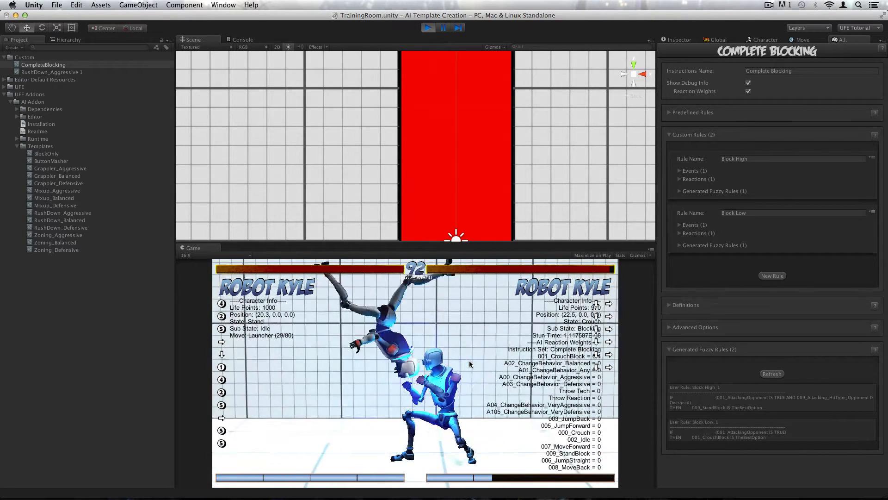
key("super+p")
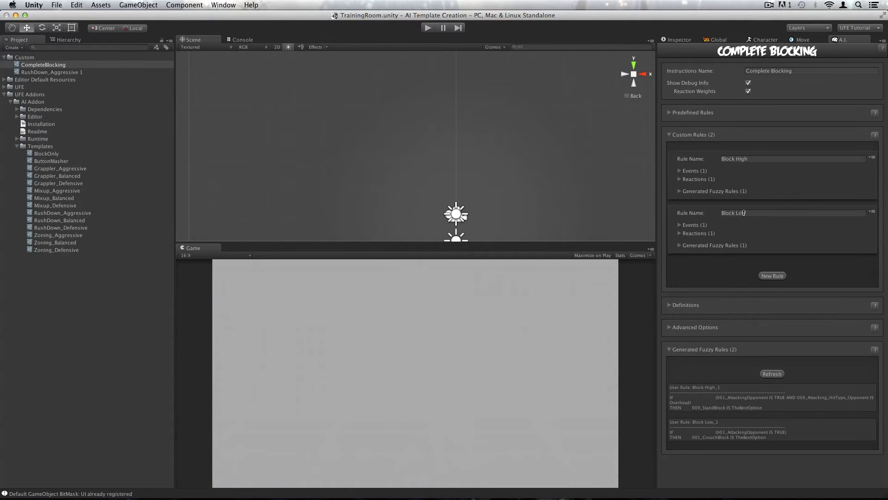
- Move Robot Kyle's CompleteBlocking AI instruction down, below the RushDown_Aggressive 1 instruction
left_click(764, 40)
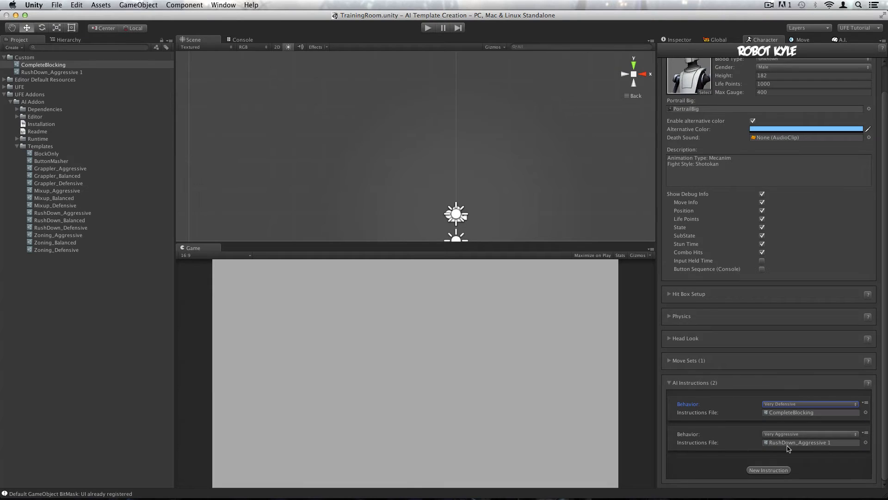
left_click(865, 402)
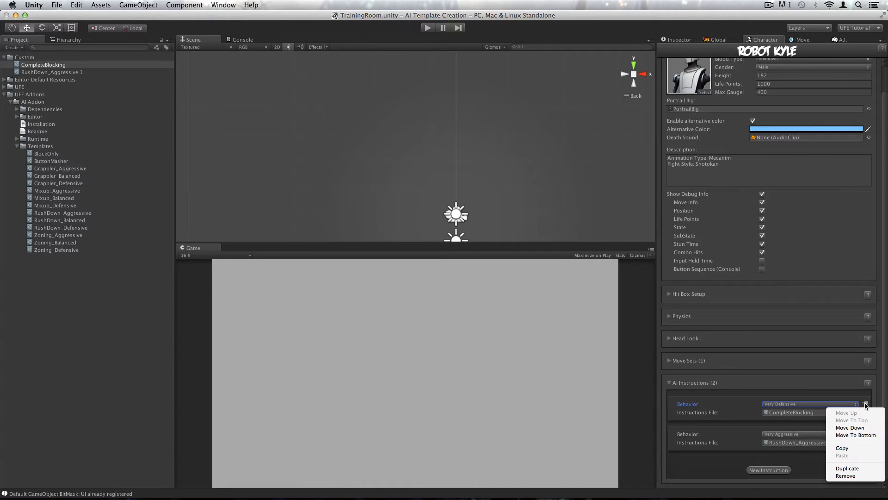
left_click(864, 428)
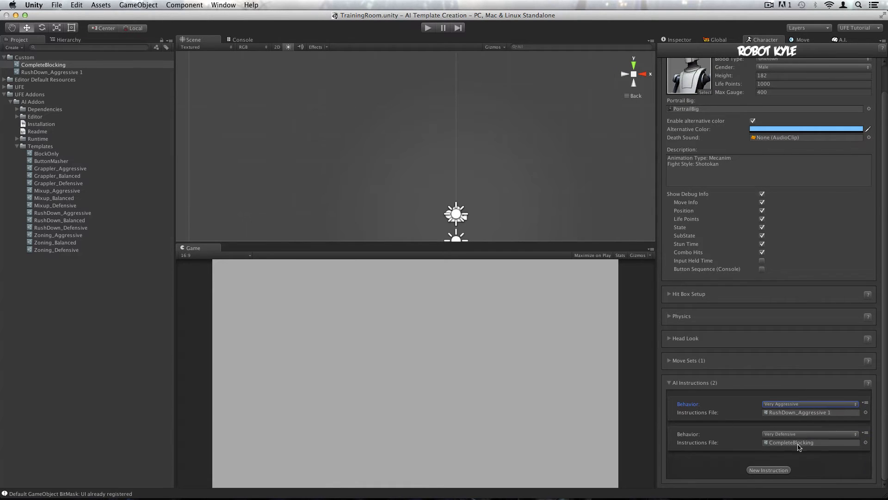
- Open RushDown_Aggressive 1 in the A.I. editor and add a custom rule named "Switch to VDefensive"
left_click(841, 40)
left_click(80, 74)
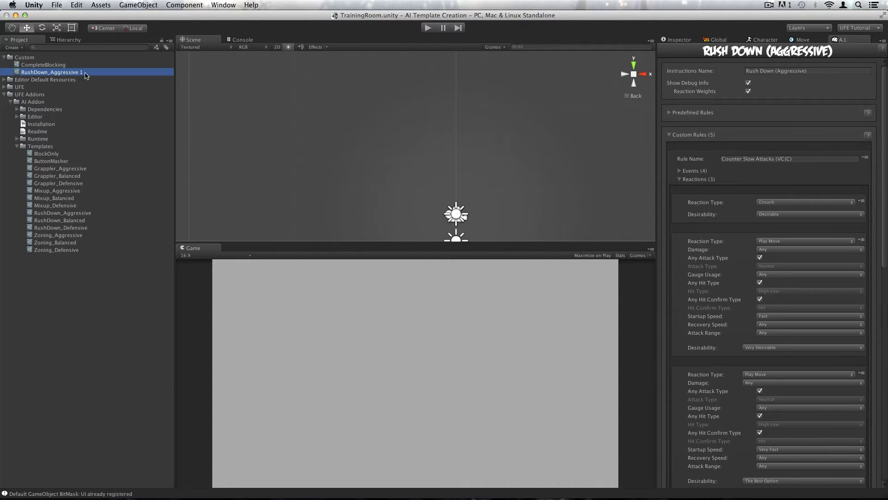
left_click(679, 180)
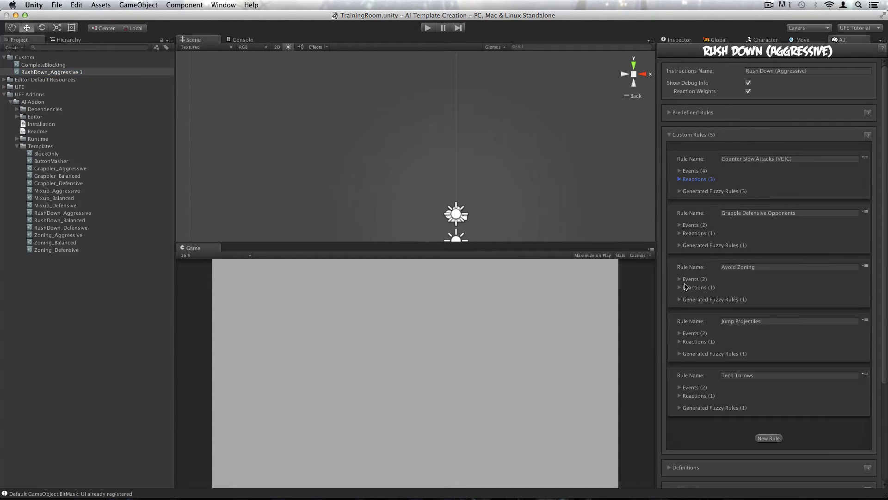
scroll(724, 326, "down", 1)
scroll(722, 322, "down", 3)
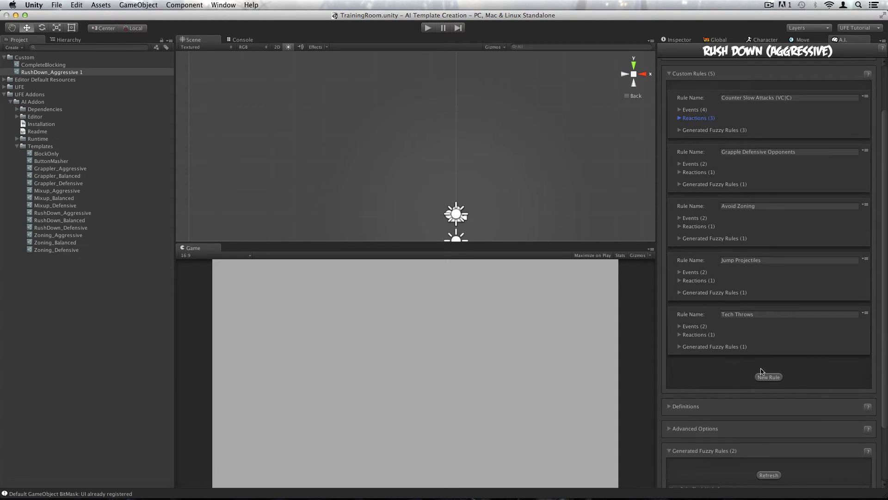
left_click(757, 377)
scroll(749, 324, "down", 4)
left_click(744, 289)
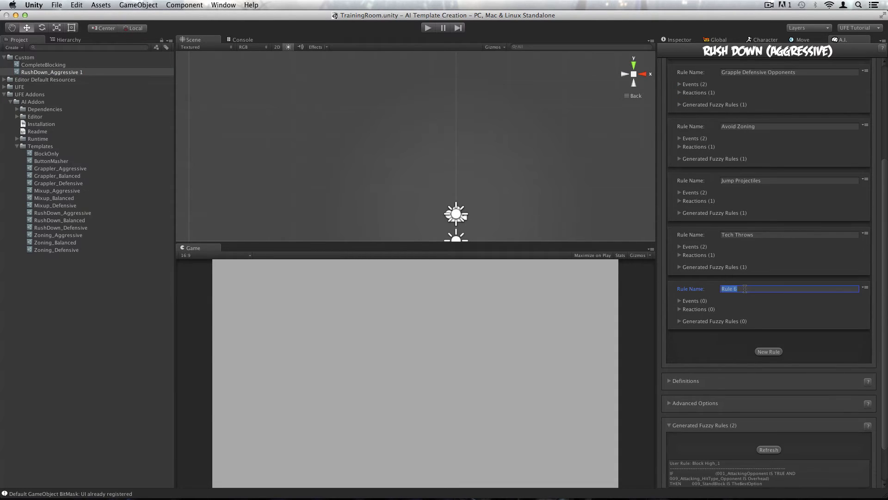
type("Switch to VDefensive")
- Add a Change Behavior reaction to the Switch to VDefensive rule, with behavior Very Defensive and desirability The Best Option
left_click(772, 40)
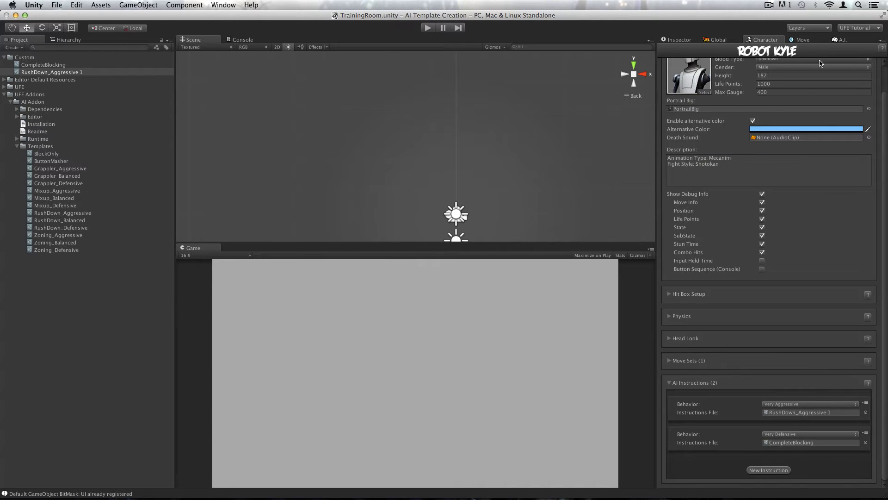
left_click(838, 40)
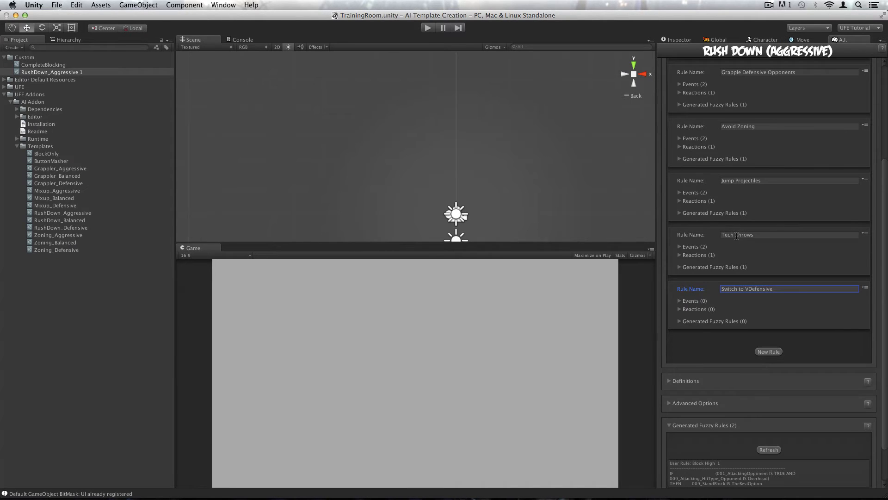
left_click(680, 309)
left_click(765, 336)
left_click(764, 332)
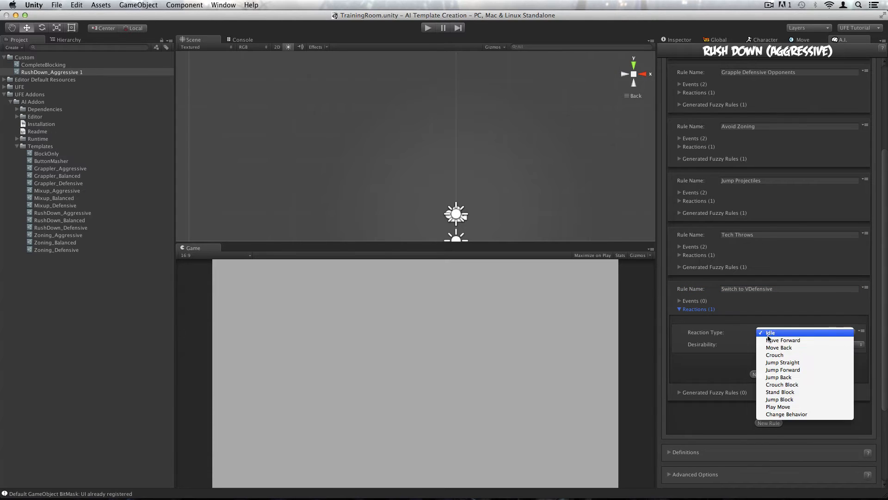
left_click(778, 416)
left_click(767, 341)
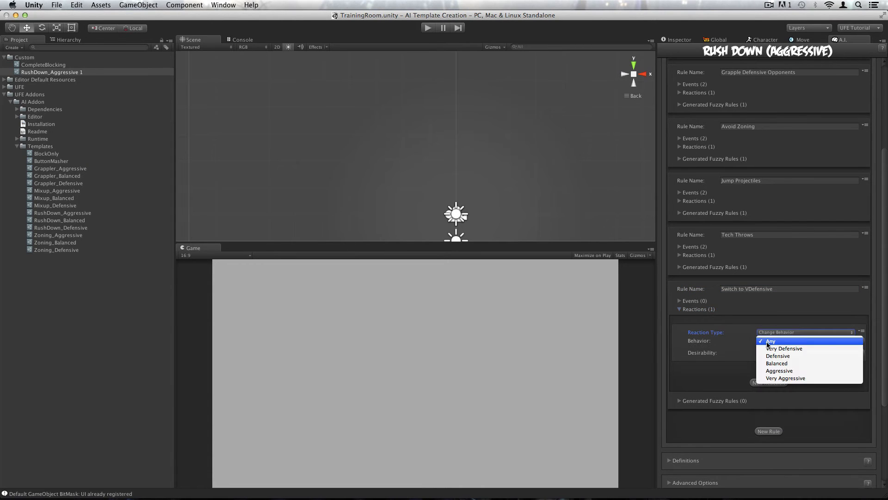
left_click(776, 350)
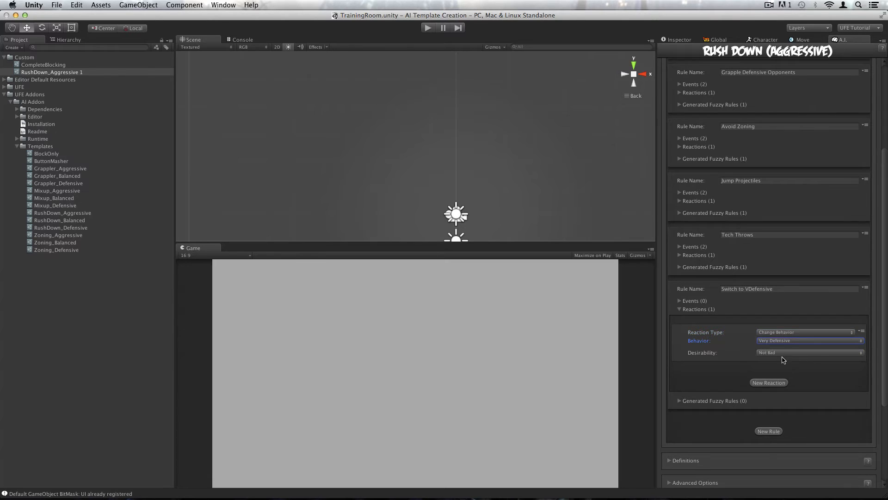
left_click(809, 352)
left_click(777, 279)
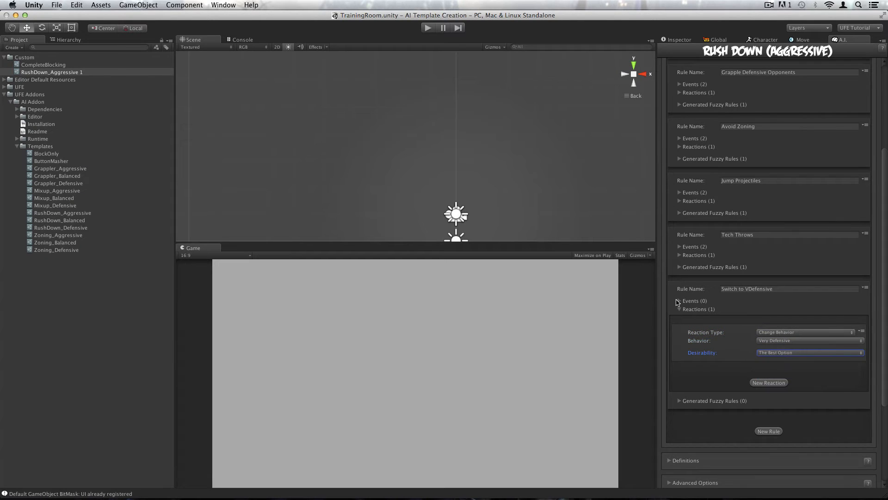
- Add an event to the Switch to VDefensive rule with a Health Status condition targeting Self and health set to Scratched
left_click(678, 301)
left_click(768, 332)
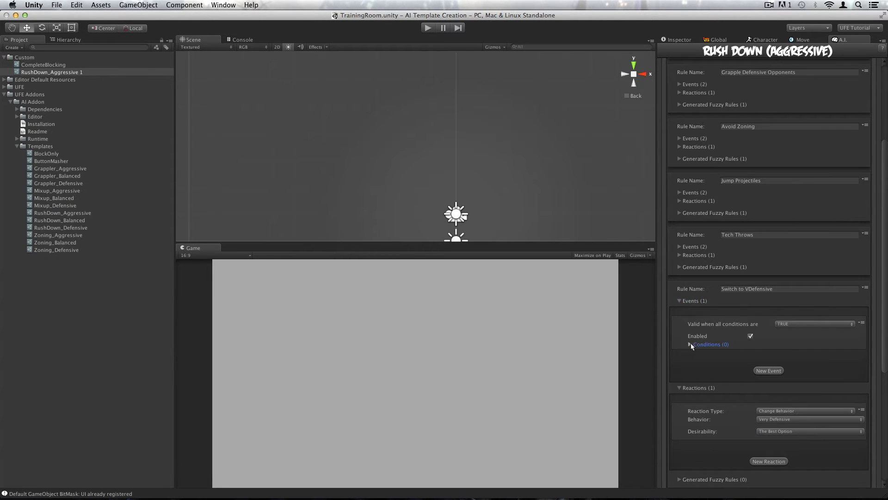
left_click(690, 344)
left_click(765, 365)
scroll(761, 351, "down", 3)
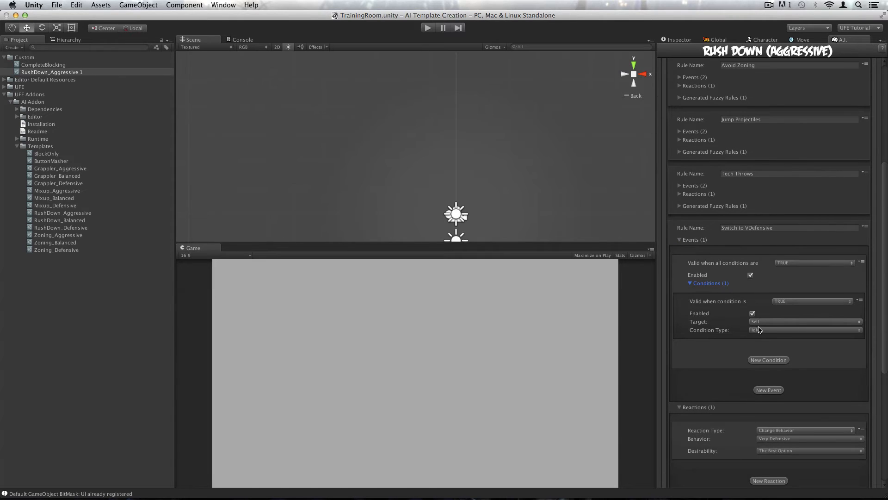
left_click(759, 329)
left_click(756, 350)
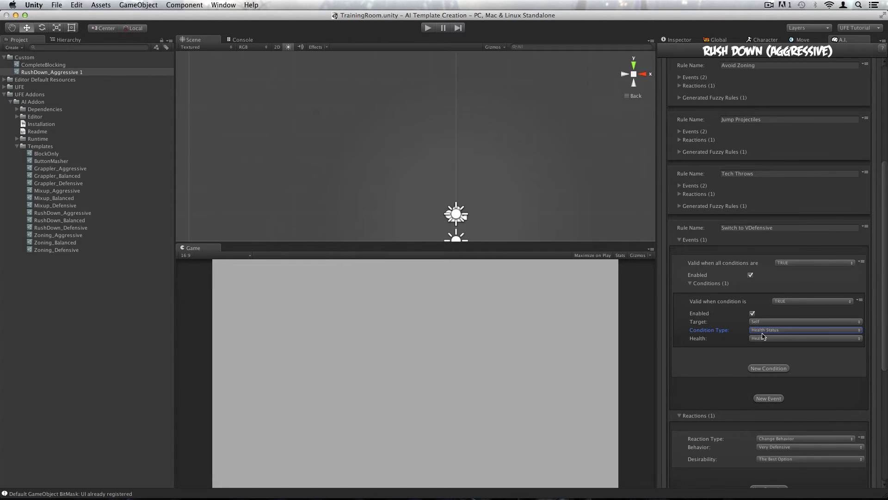
left_click(762, 338)
left_click(780, 346)
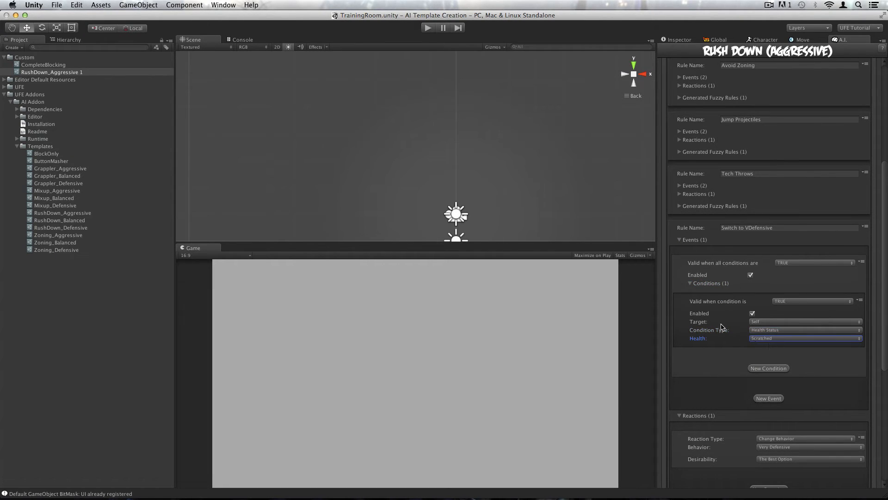
- Review the Health thresholds in the Rush Down definitions and check Robot Kyle's life points
scroll(712, 324, "down", 12)
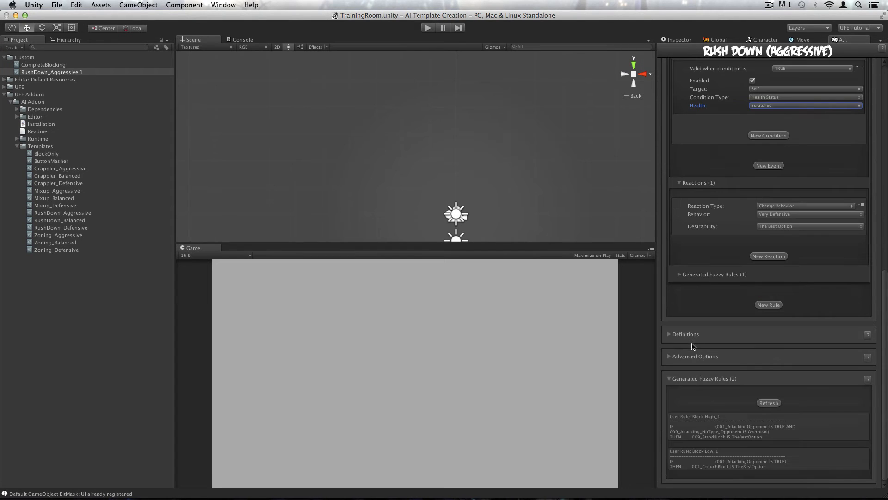
left_click(685, 334)
scroll(701, 323, "down", 3)
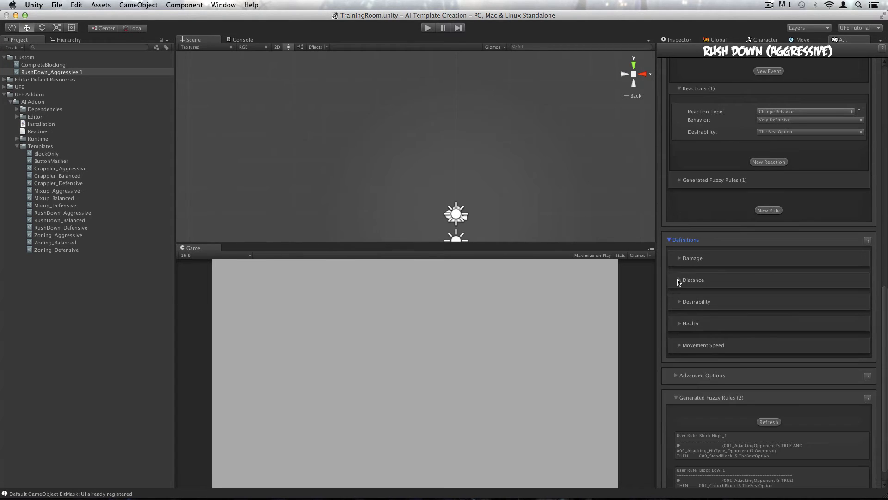
left_click(679, 324)
scroll(690, 311, "down", 3)
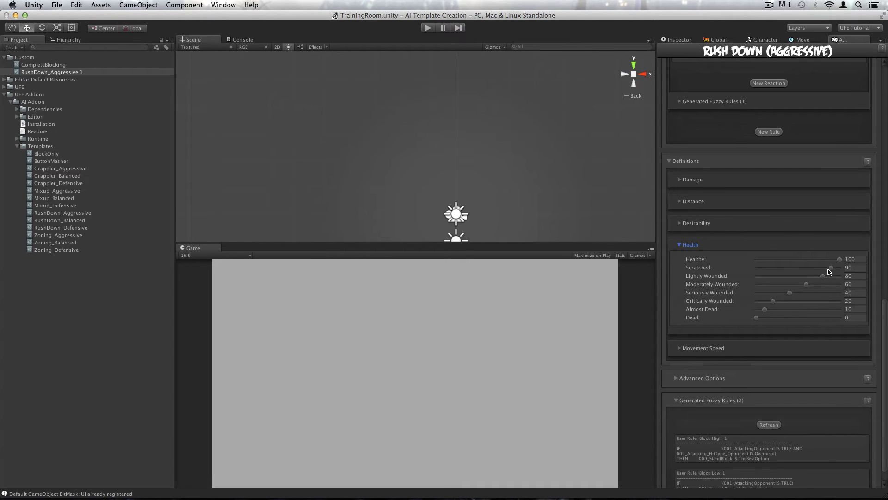
left_click(671, 162)
scroll(726, 261, "up", 3)
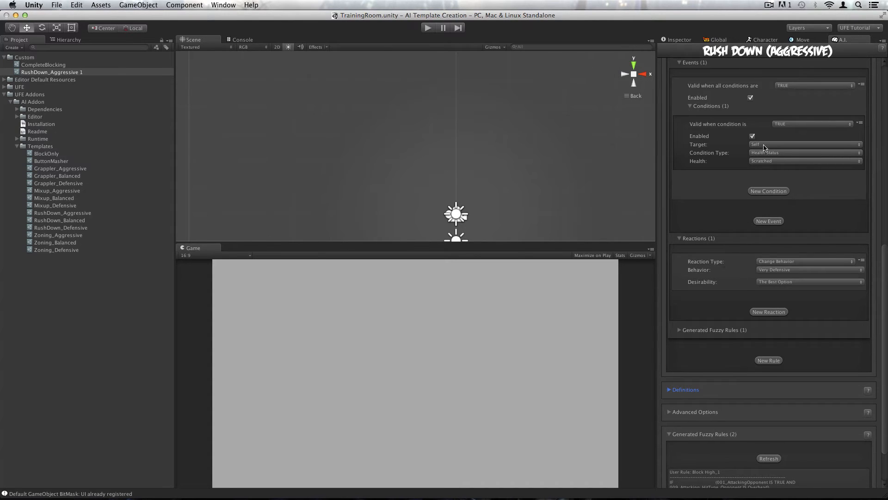
scroll(704, 231, "up", 3)
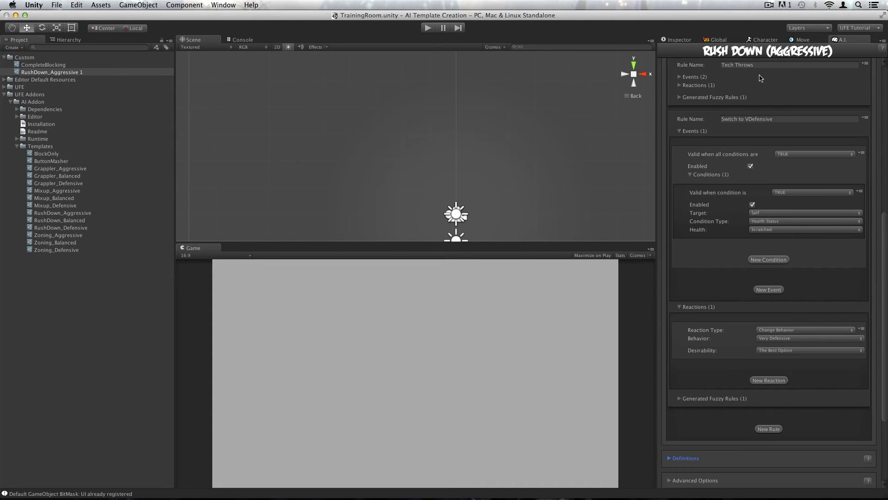
left_click(764, 40)
scroll(761, 102, "up", 1)
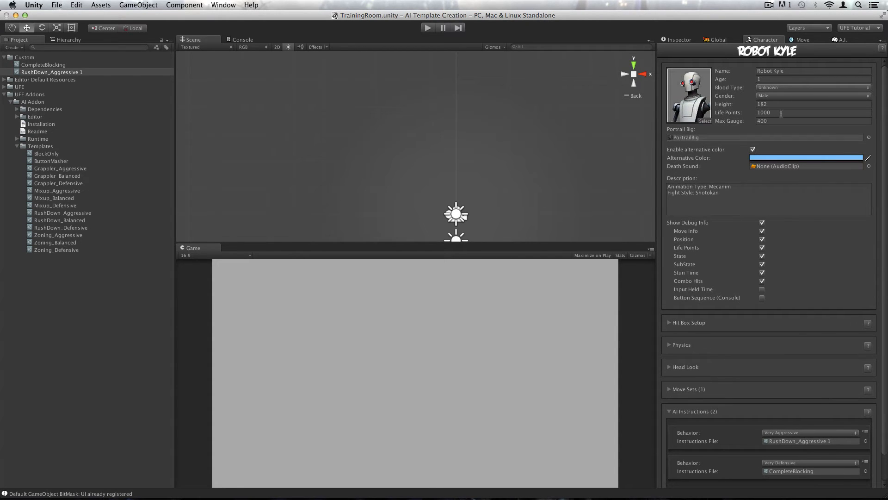
left_click(835, 40)
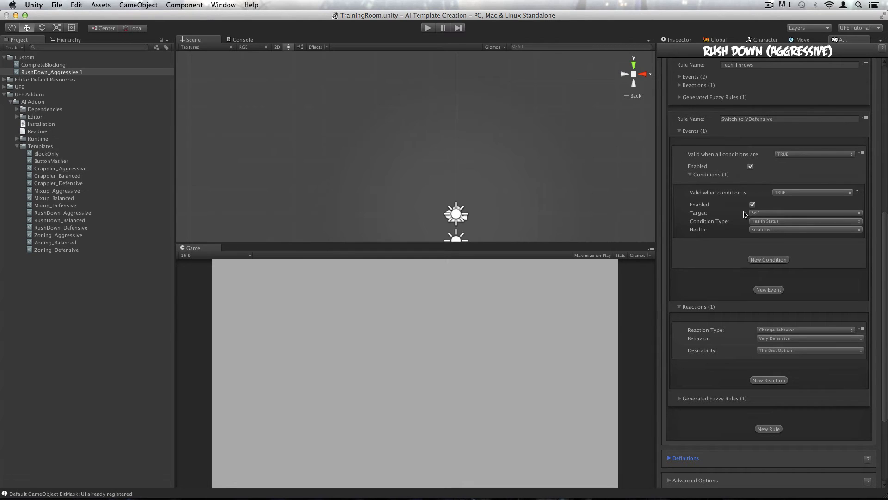
- Show the generated fuzzy rule of Switch to VDefensive, and collapse the rule's events and reactions
scroll(770, 258, "down", 1)
scroll(770, 258, "down", 3)
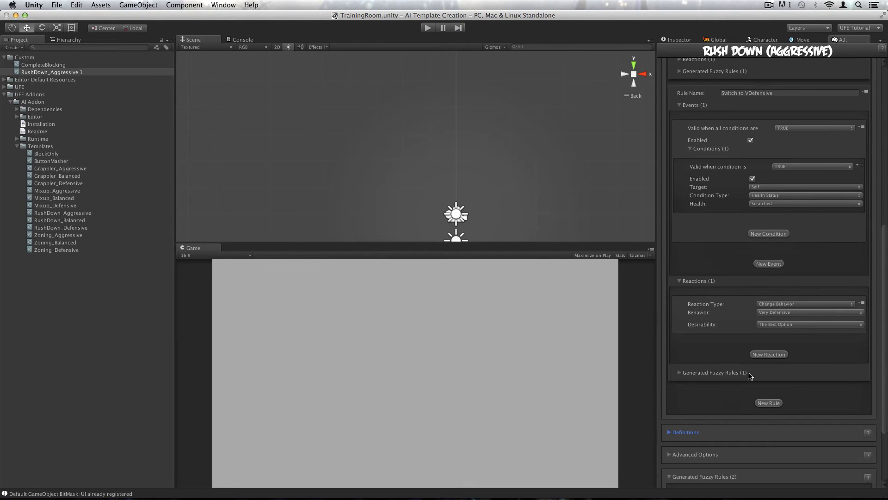
left_click(681, 372)
left_click(680, 105)
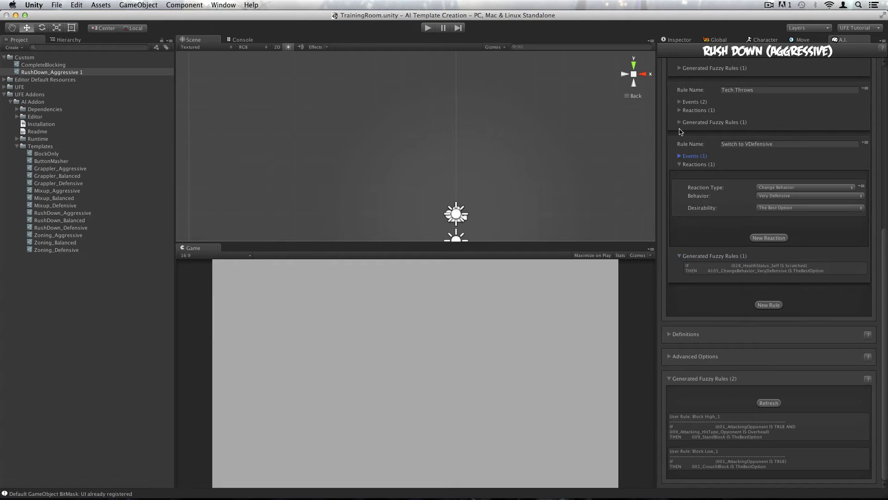
left_click(679, 162)
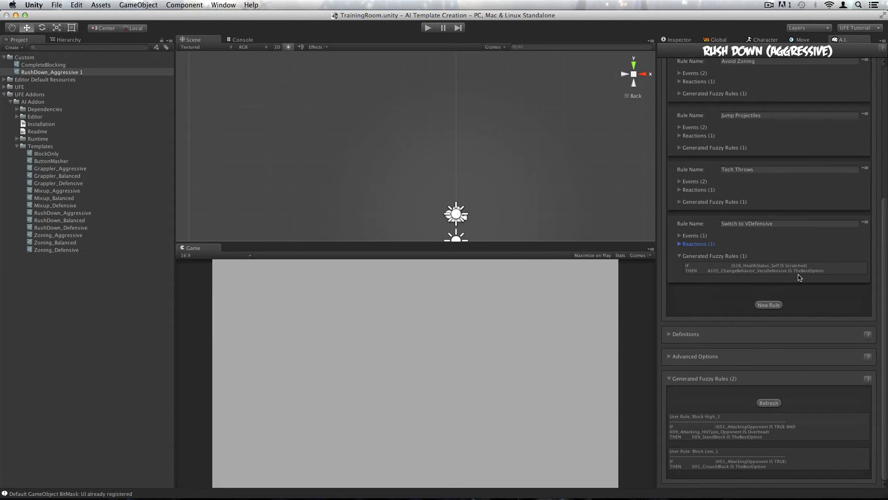
- Check the order of Robot Kyle's AI instructions and start a play test of the match
left_click(757, 39)
scroll(777, 453, "down", 2)
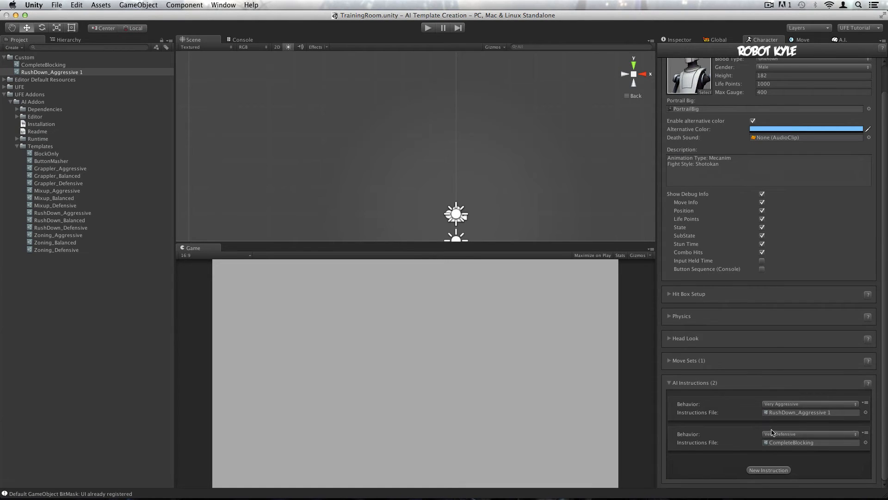
left_click(429, 28)
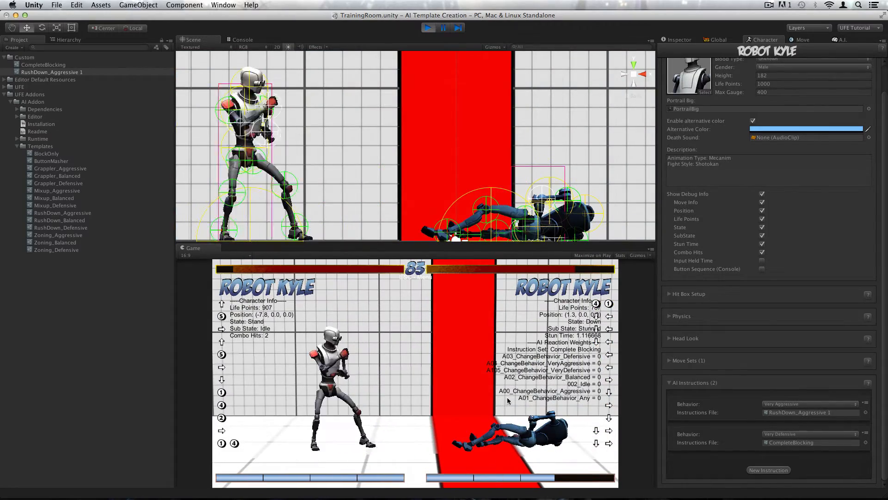
- Stop the play test and add a third AI instruction to Robot Kyle with its behavior set to Balanced
left_click(428, 29)
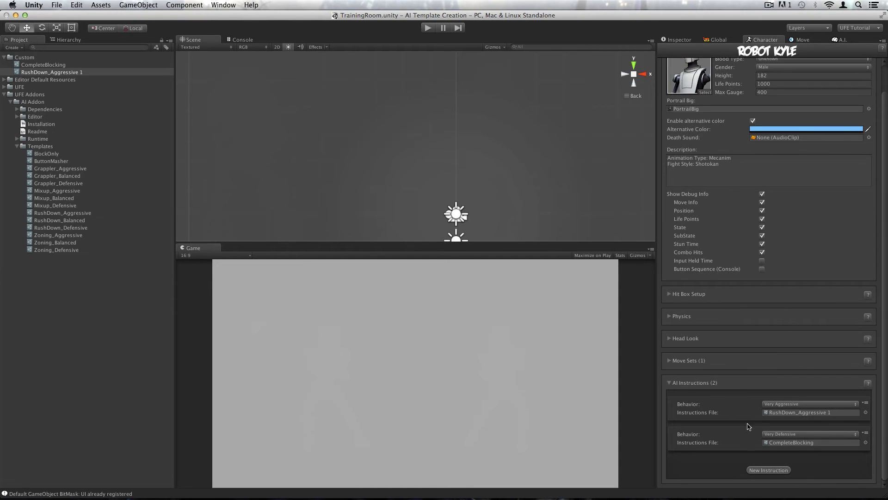
left_click(757, 468)
scroll(751, 407, "down", 2)
left_click(789, 434)
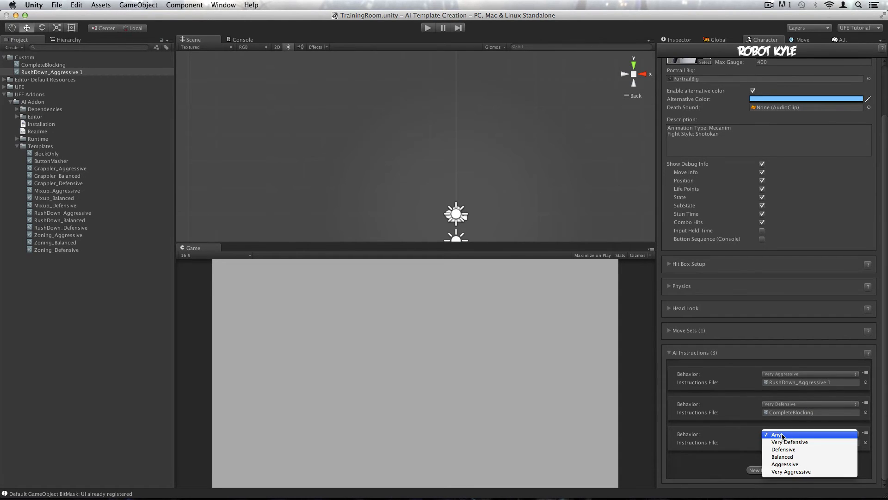
left_click(786, 457)
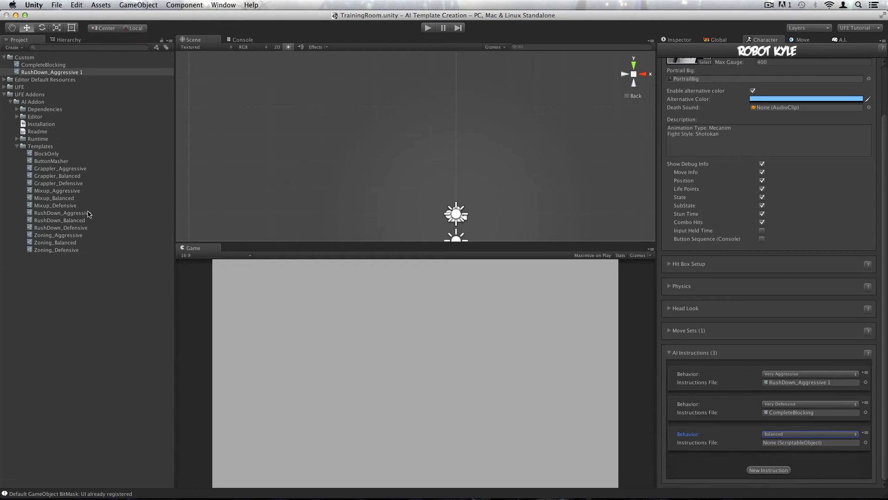
- Duplicate the Zoning_Defensive template, move the copy into the Custom folder and assign it to the Balanced instruction
left_click(71, 250)
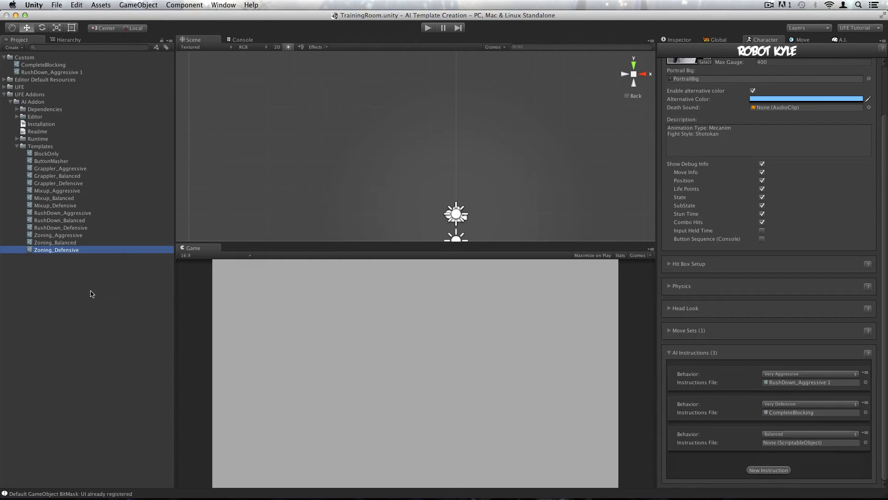
key("super+d")
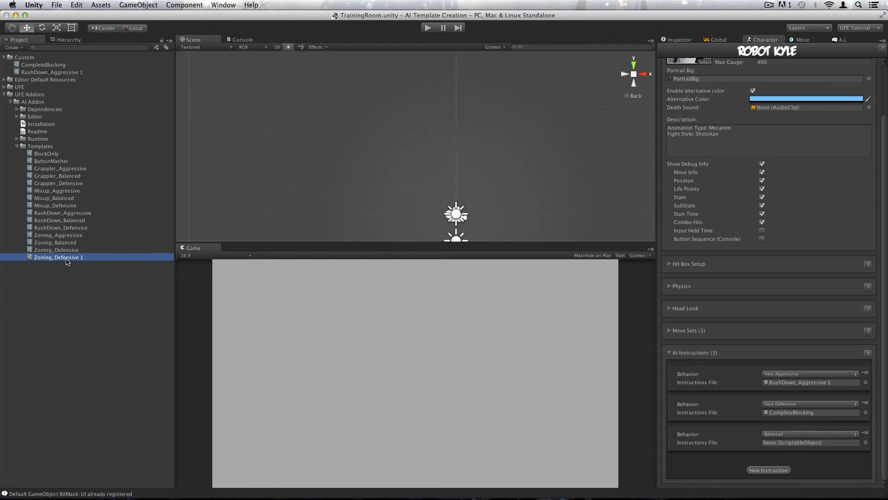
left_click_drag(64, 102, 36, 58)
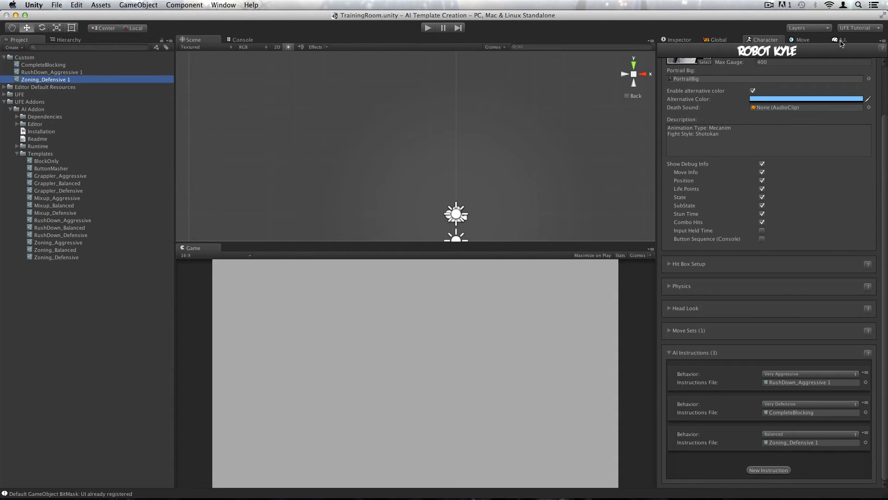
- Open CompleteBlocking in the A.I. editor and add a custom rule named Switch to Balanced
left_click(841, 41)
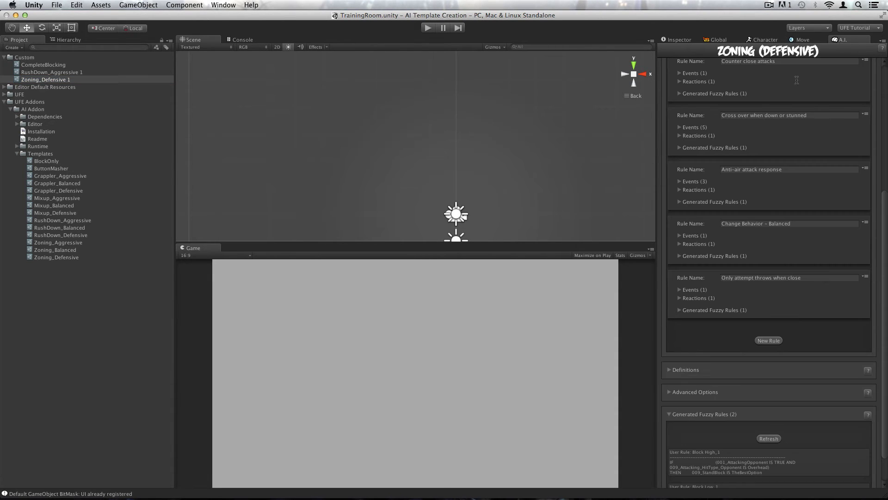
left_click(52, 65)
left_click(767, 277)
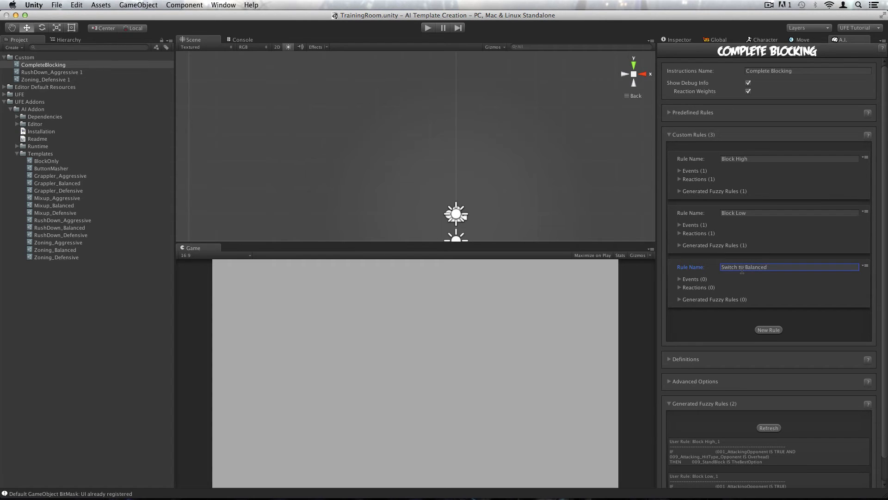
- Add a Change Behavior reaction to Switch to Balanced with behavior Balanced and desirability The Best Option
left_click(679, 287)
left_click(771, 314)
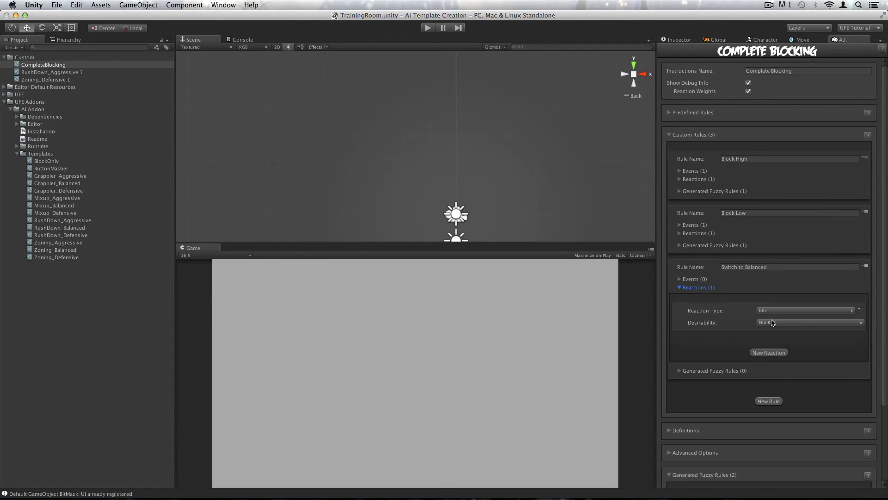
left_click(772, 323)
left_click(777, 322)
left_click(787, 310)
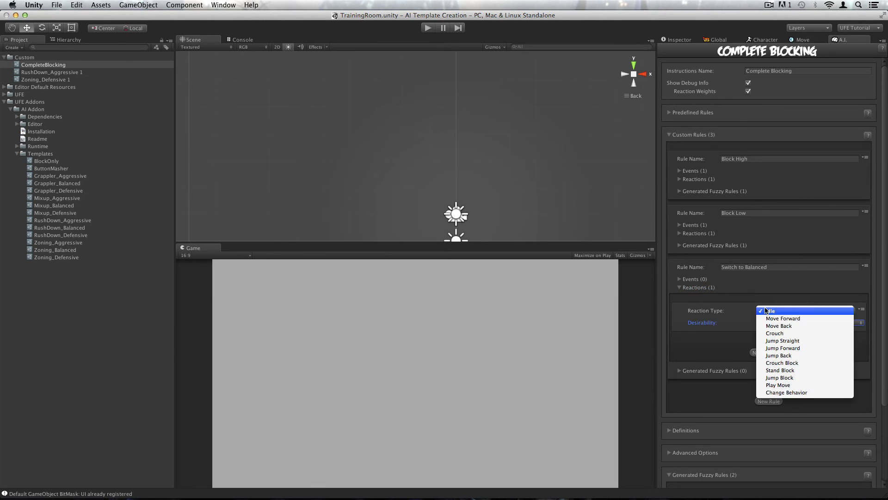
left_click(767, 395)
left_click(771, 319)
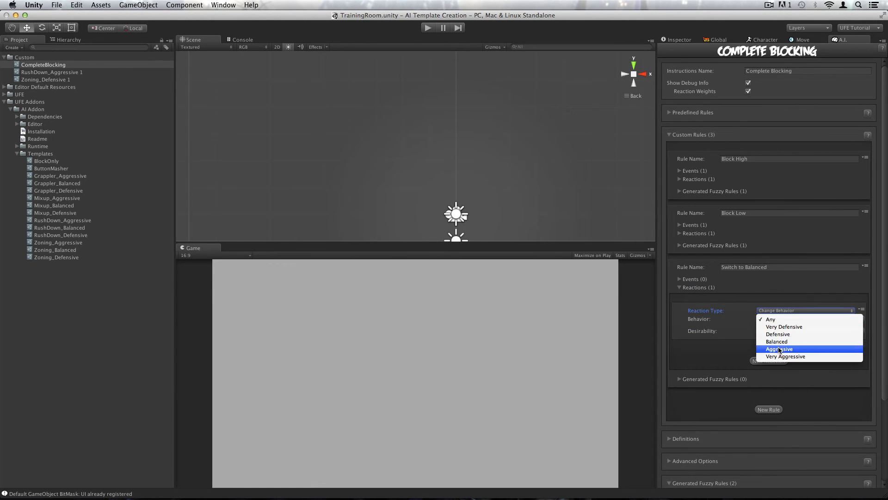
left_click(779, 341)
left_click(781, 330)
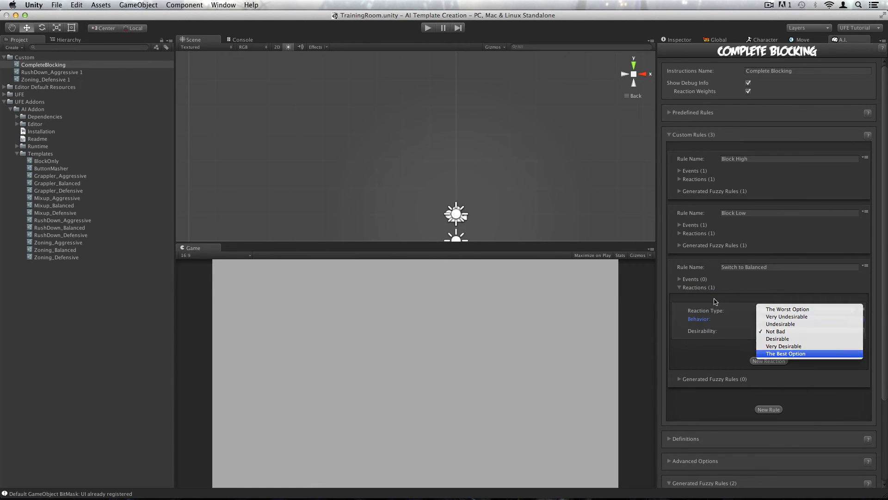
left_click(782, 303)
- Add an event to Switch to Balanced with a Health Status condition targeting Self and health set to Moderately Wounded
left_click(680, 279)
left_click(769, 308)
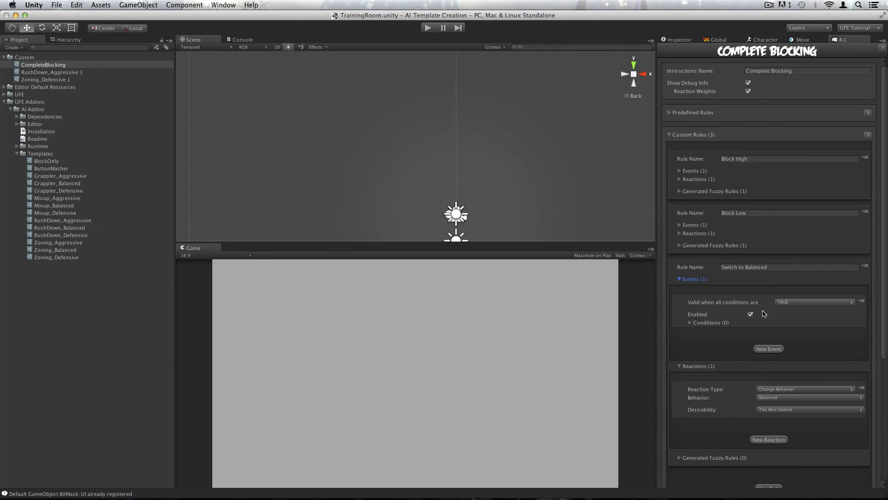
left_click(693, 322)
scroll(740, 301, "down", 3)
left_click(763, 266)
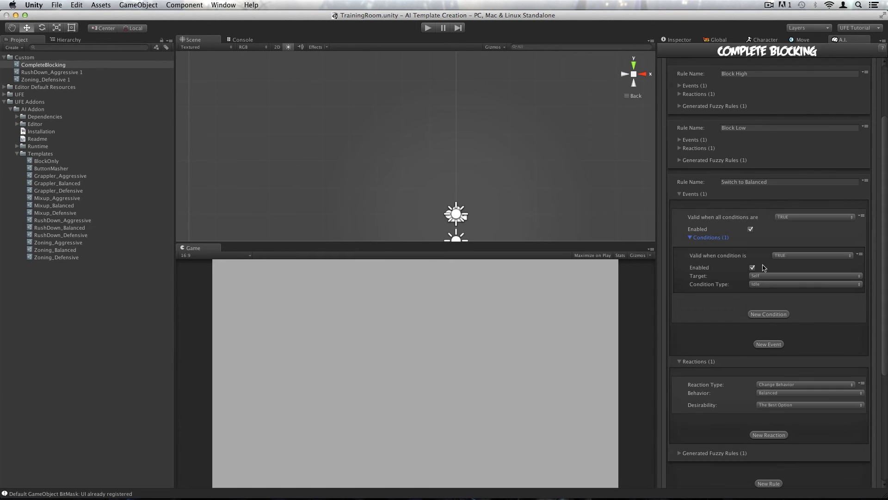
left_click(762, 283)
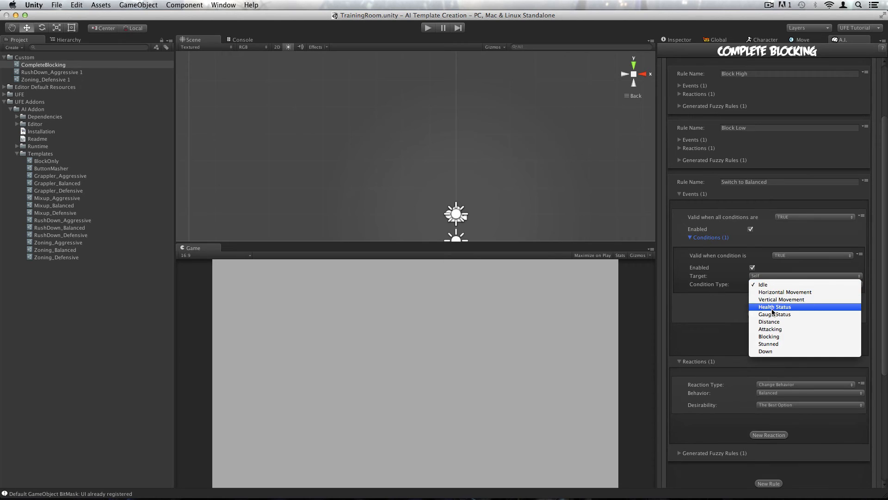
left_click(765, 308)
left_click(766, 292)
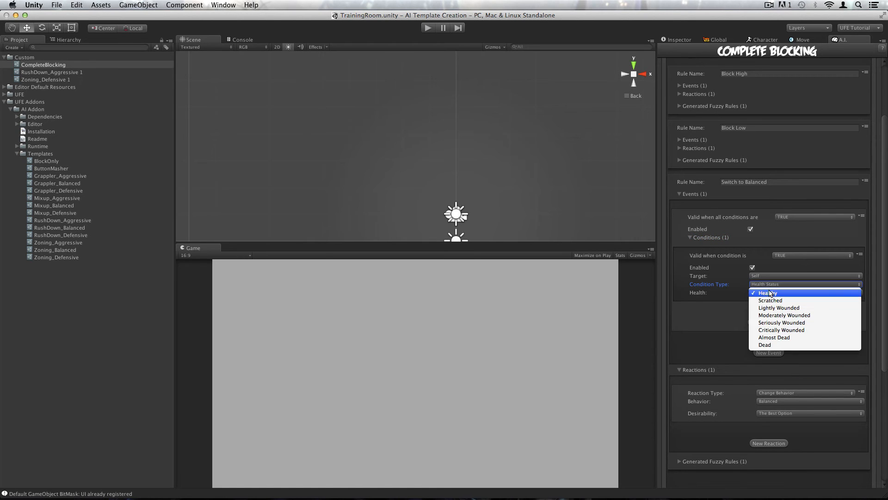
left_click(769, 314)
- Review the Health thresholds in the Complete Blocking definitions and check Robot Kyle's three AI instructions
scroll(692, 318, "down", 4)
scroll(691, 319, "down", 4)
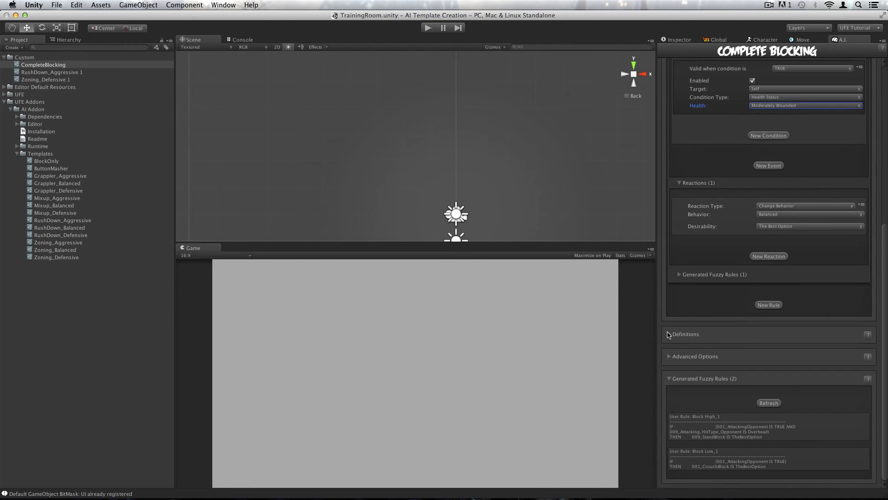
left_click(668, 334)
scroll(680, 333, "down", 6)
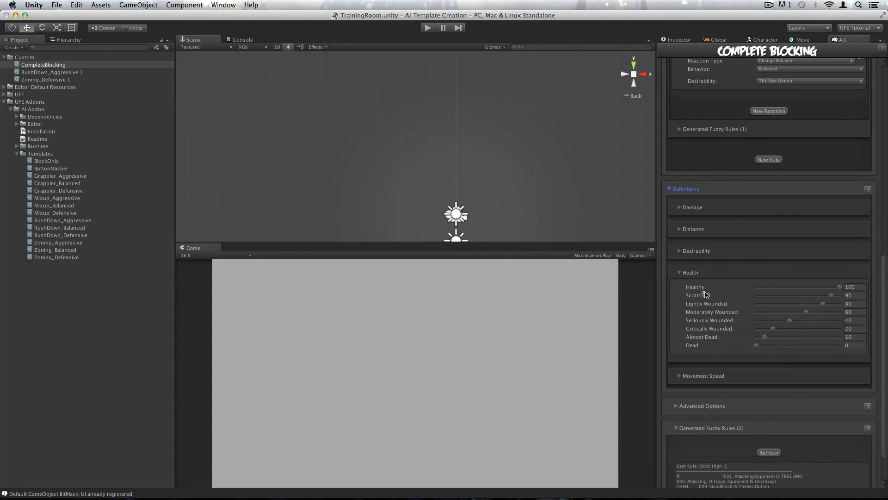
scroll(705, 294, "up", 6)
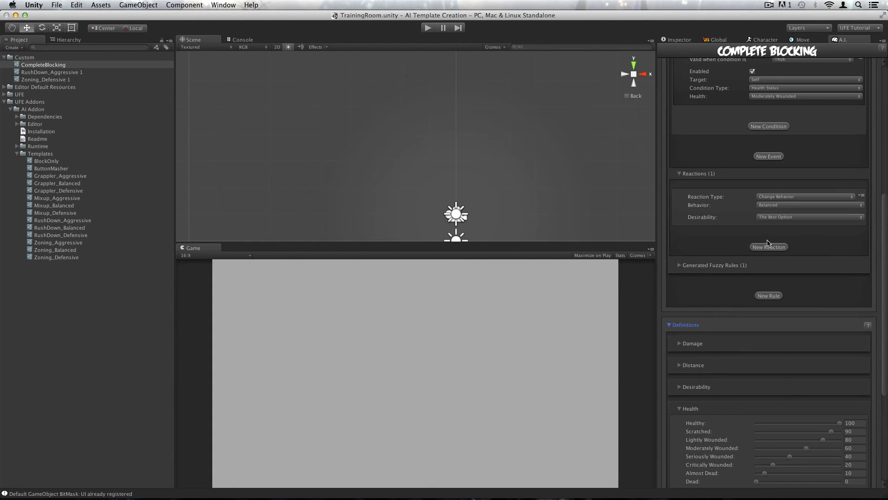
scroll(777, 174, "up", 3)
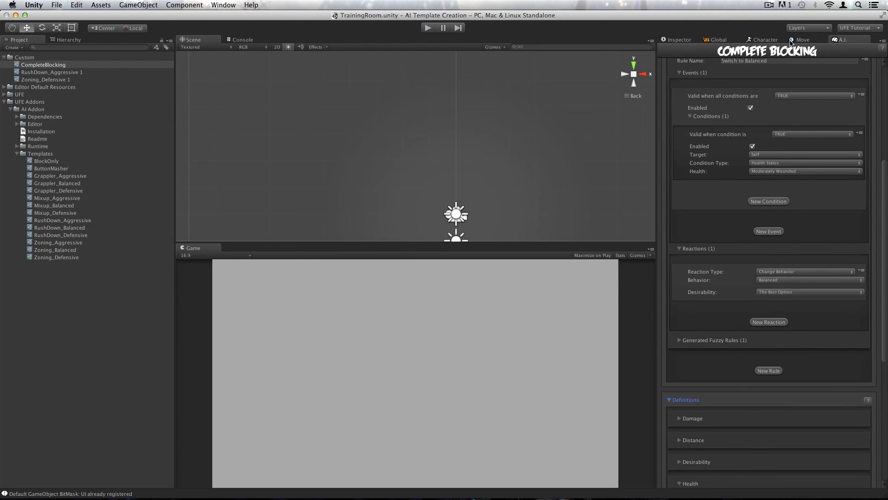
left_click(760, 40)
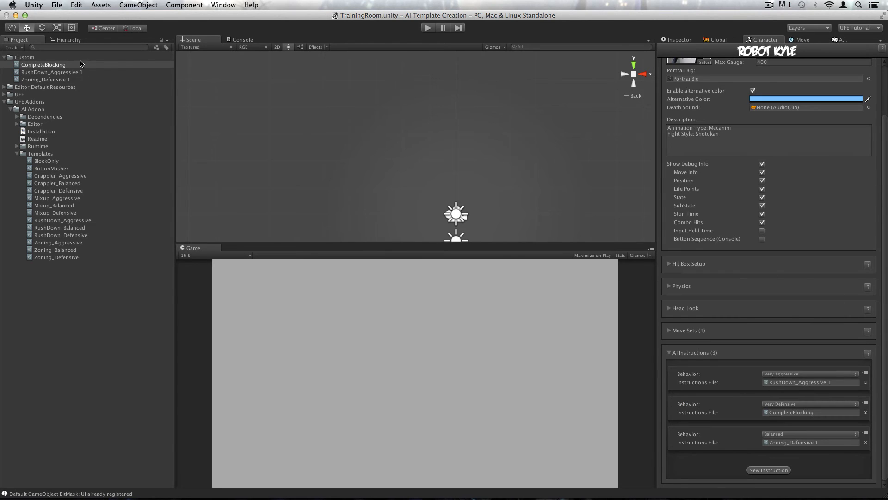
- Inspect the Change Behavior - Balanced rule in Zoning_Defensive 1 and remove it
left_click(66, 79)
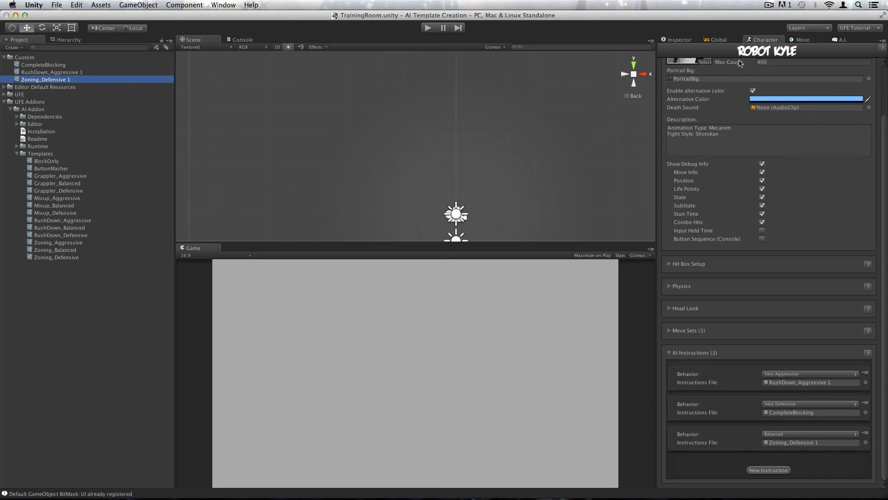
left_click(835, 40)
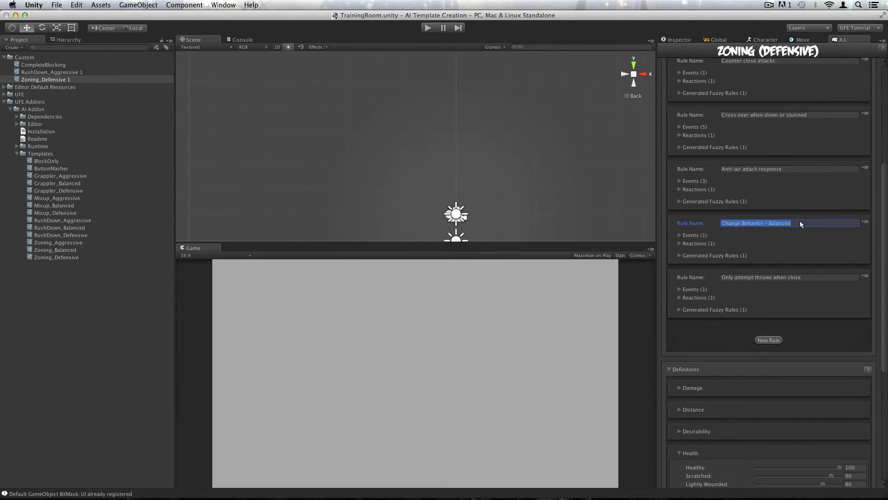
left_click(678, 244)
left_click(679, 236)
left_click(680, 236)
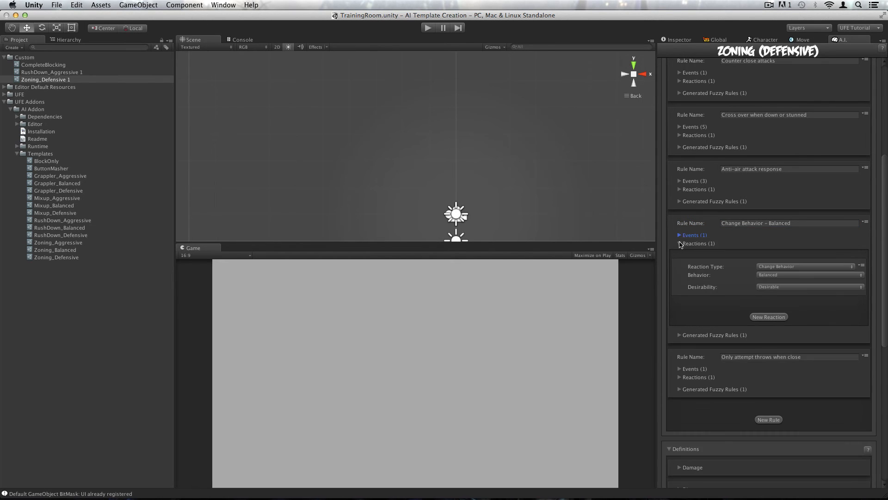
left_click(680, 243)
left_click(680, 255)
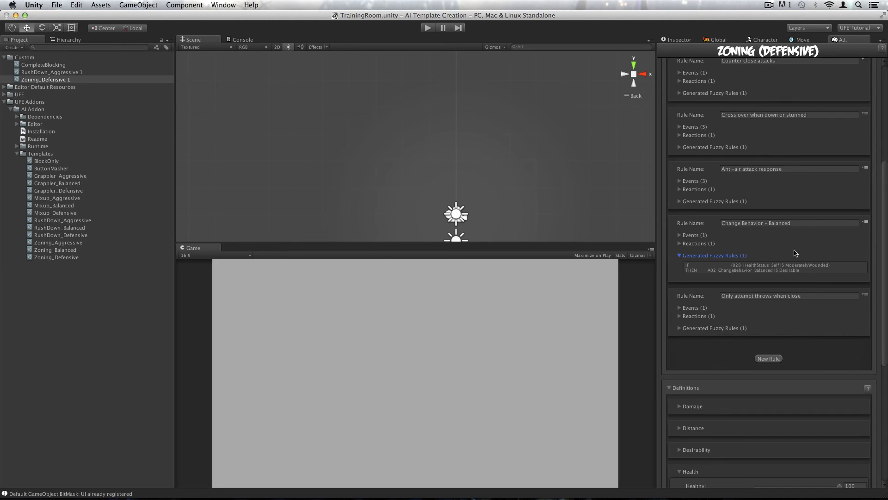
left_click(866, 222)
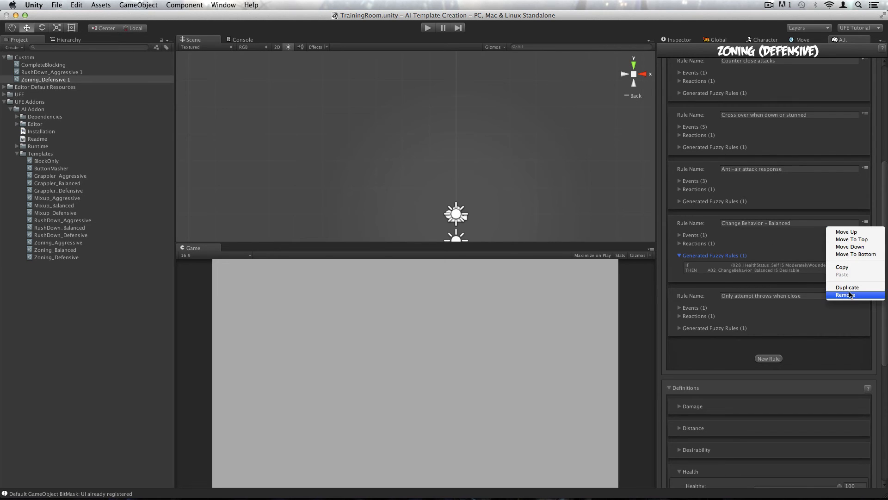
left_click(850, 294)
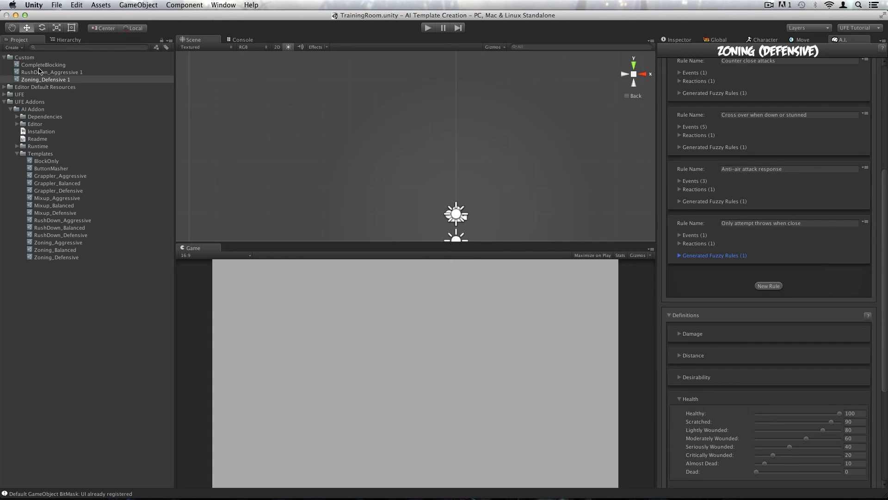
- Return to CompleteBlocking, collapse the events and reactions of Switch to Balanced and show its generated fuzzy rule
left_click(41, 65)
scroll(740, 199, "up", 3)
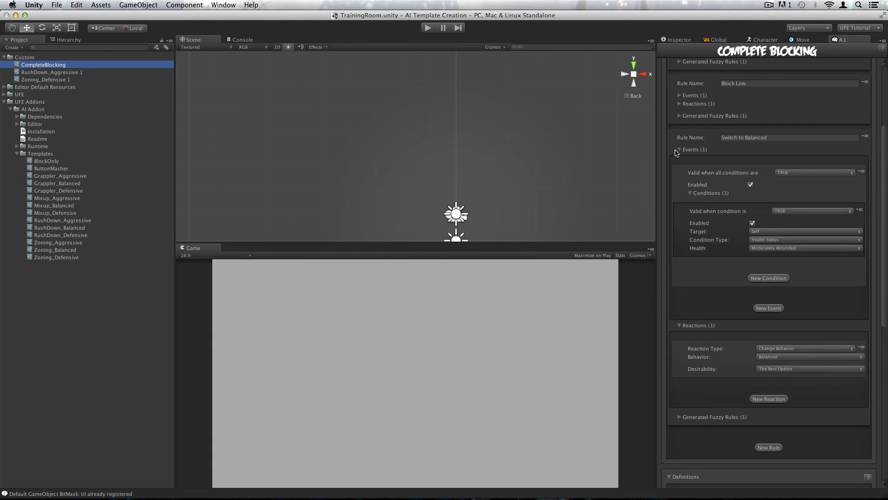
left_click(685, 151)
left_click(680, 158)
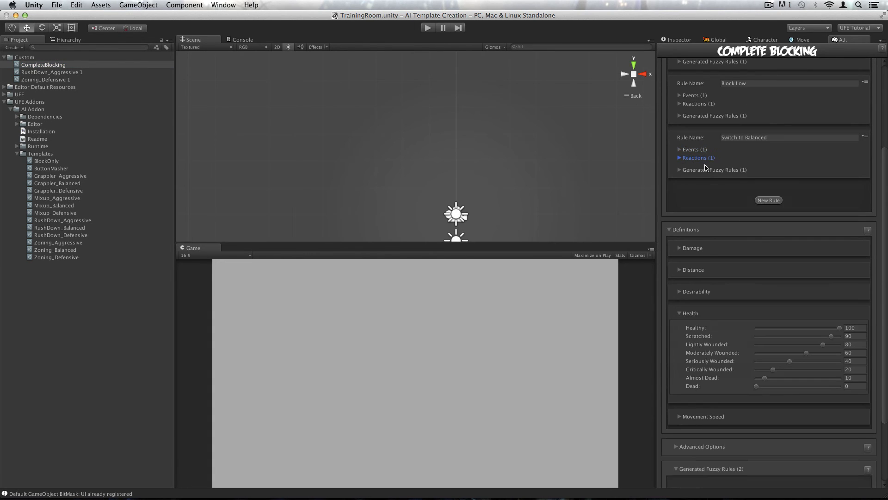
left_click(680, 170)
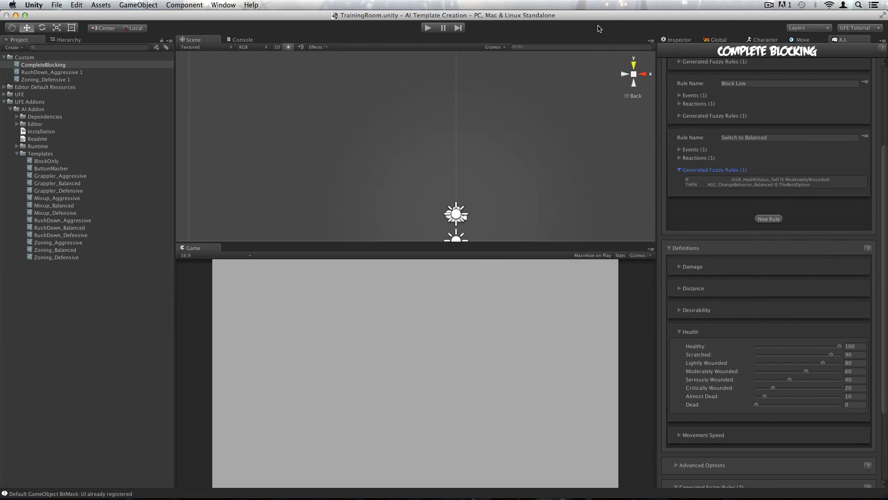
- Run the TrainingRoom scene and fight the AI-controlled Robot Kyle until it is scratched enough to trigger the Complete Blocking instructions
left_click(429, 29)
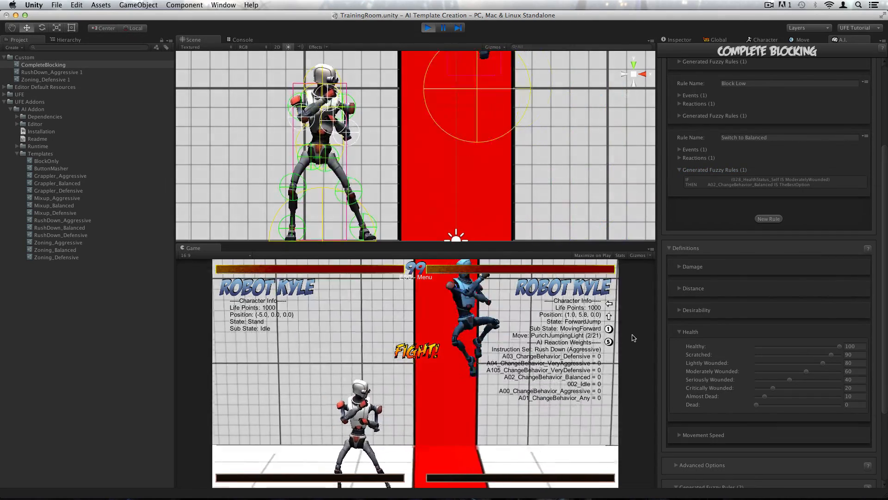
key("a")
key("s")
key("d")
key("t")
key("y")
key("a")
key("s")
key("d")
key("g")
key("h")
key("s")
key("a")
key("t")
key("g")
key("d")
key("t")
key("y")
key("s")
key("d")
key("g")
key("h")
key("s")
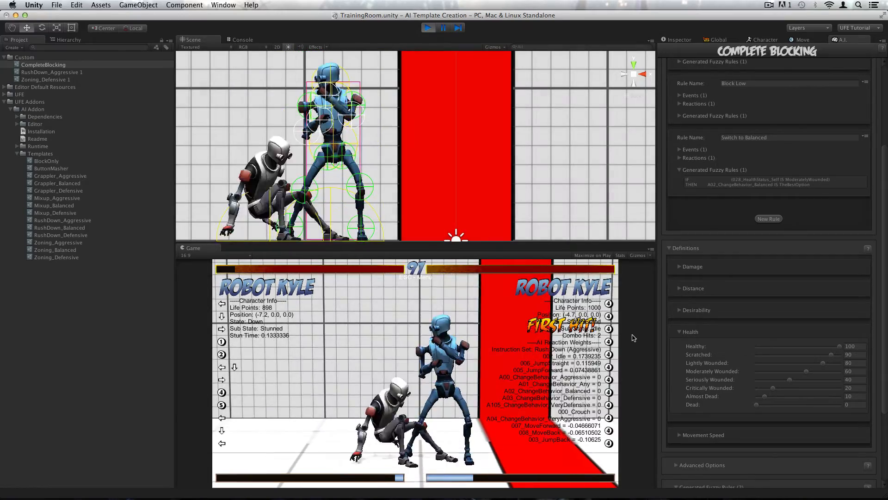
key("s")
key("d")
key("h")
key("a")
key("s")
key("s")
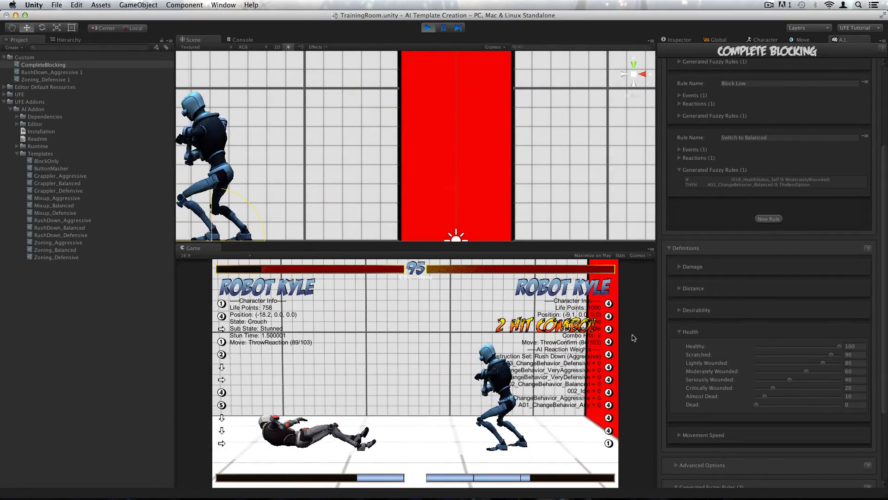
key("t")
key("g")
key("h")
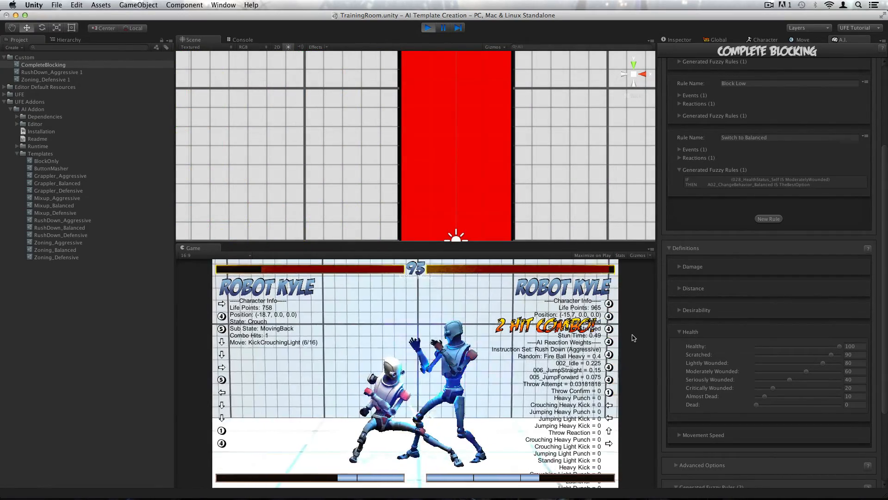
key("a")
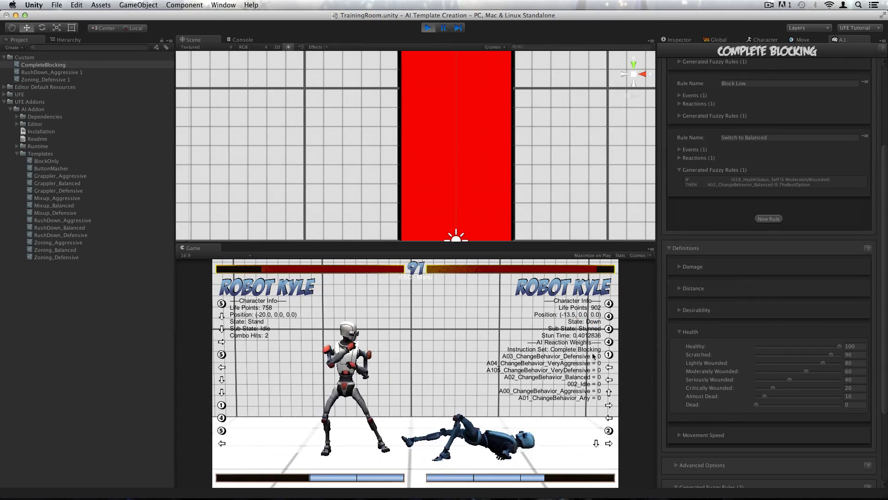
- Attack the AI-controlled Robot Kyle with jumping and crouching punches and kicks to test its standing and crouching blocks
key("a")
key("d")
key("w")
key("s")
key("h")
key("w")
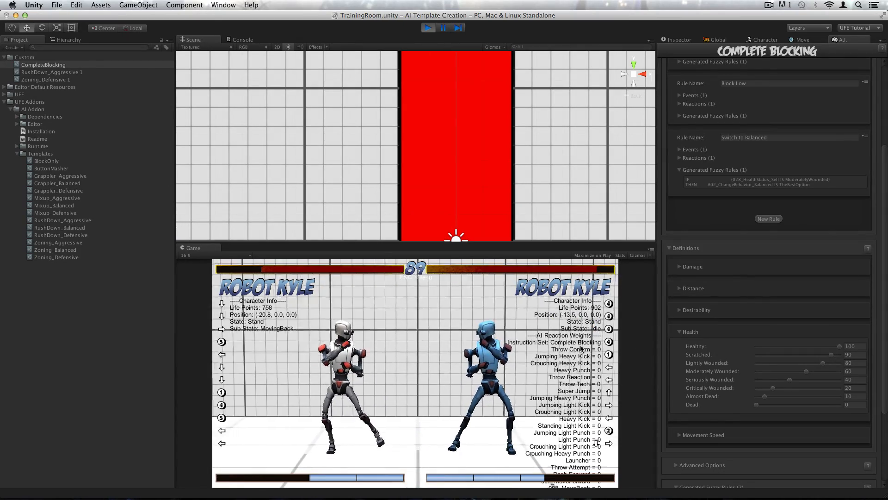
key("h")
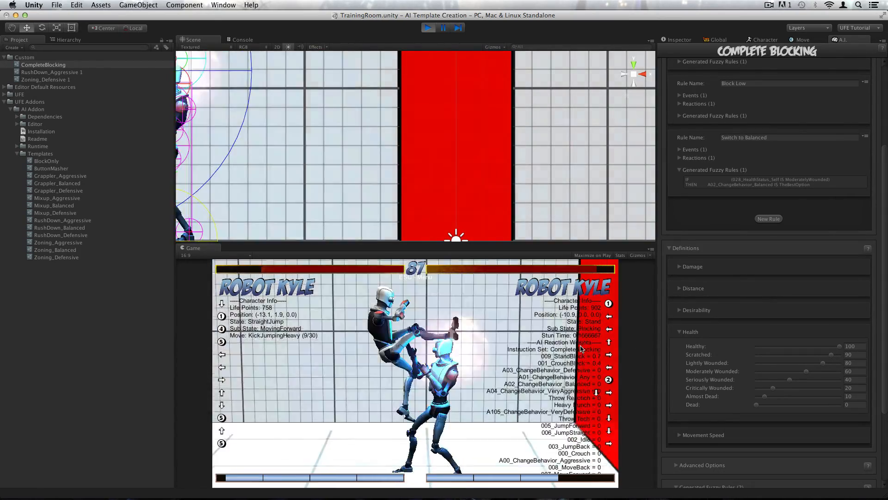
key("d")
key("s")
key("t")
key("g")
key("y")
key("h")
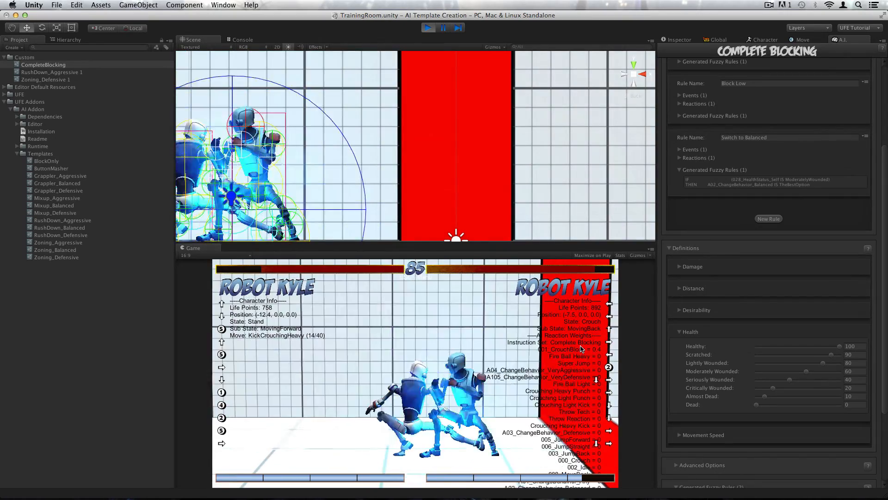
key("d")
key("w")
key("h")
key("a")
key("s")
key("t")
key("g")
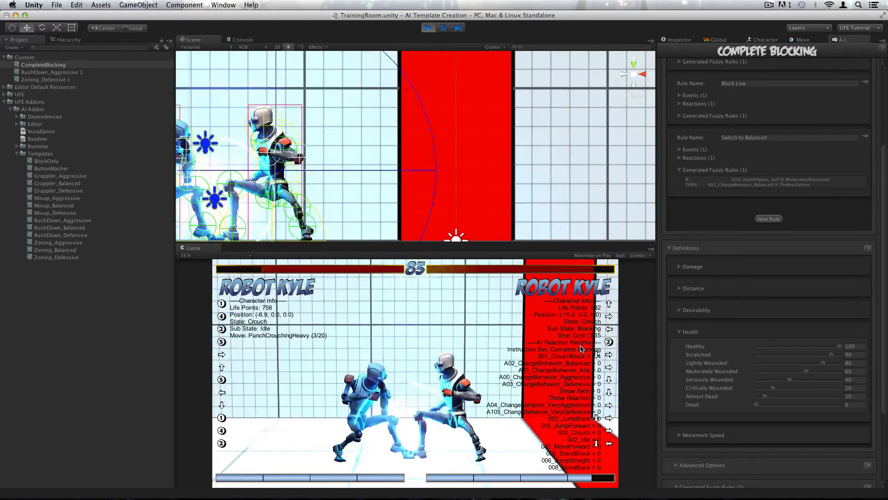
- Keep damaging the blocking Robot Kyle until its health triggers the switch to the Zoning (Defensive) instructions
key("y")
key("h")
key("a")
key("g")
key("t")
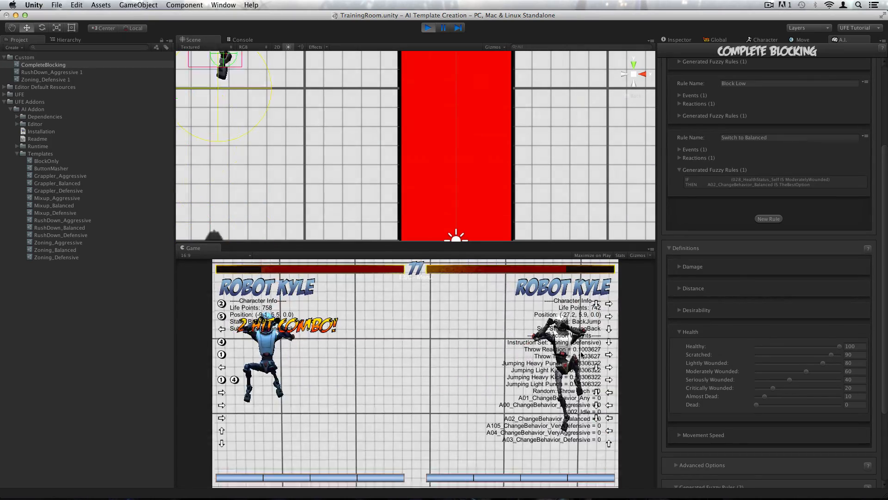
- Chase and attack the AI-controlled Robot Kyle to test its Zoning (Defensive) movement and fireball behavior
key("h")
key("a")
key("w")
key("s")
key("h")
key("a")
key("w")
key("s")
key("h")
key("a")
key("w")
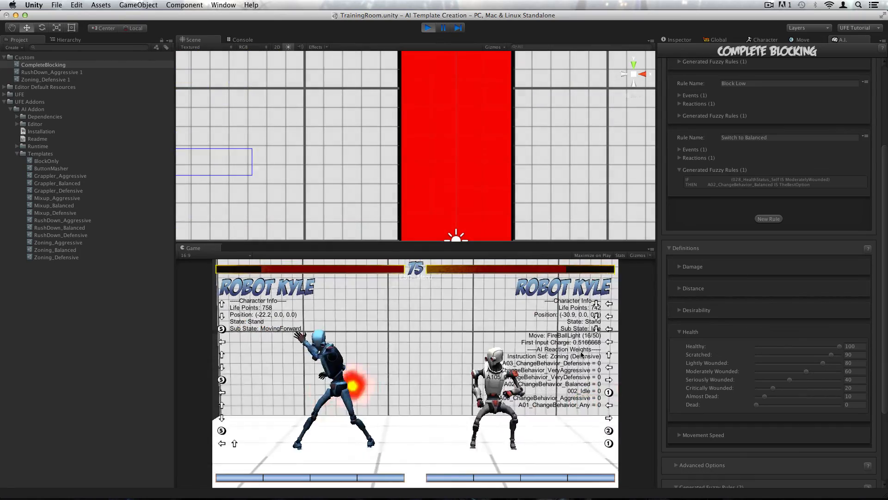
key("s")
key("h")
key("t")
key("d")
key("g")
key("y")
key("h")
key("d")
key("y")
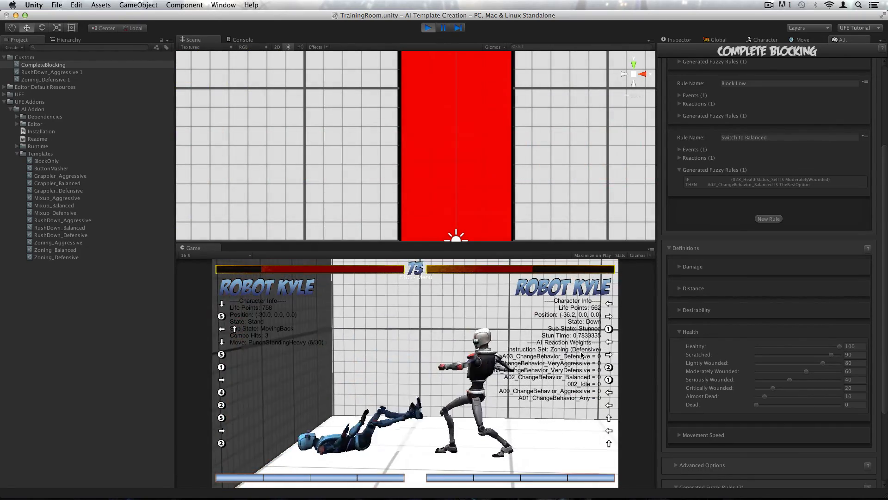
key("d")
key("h")
key("w")
key("h")
key("s")
key("a")
key("w")
key("s")
key("h")
key("d")
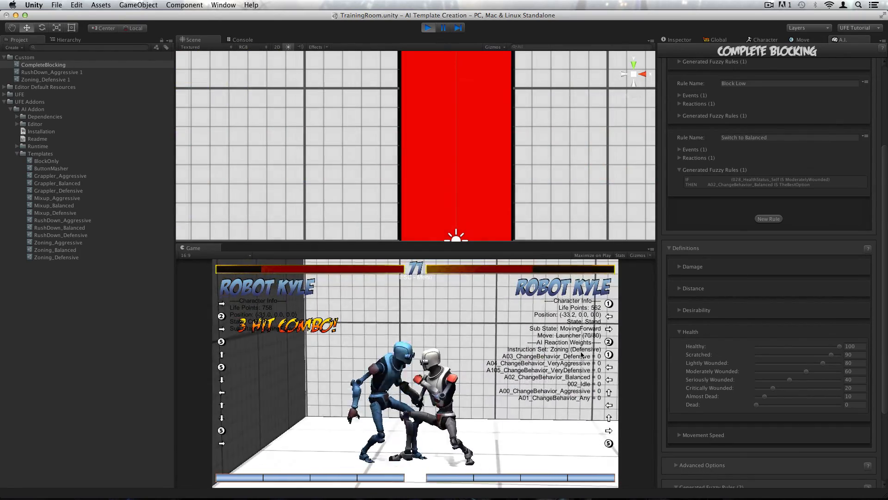
key("d")
key("s")
key("g")
key("d")
key("t")
key("y")
key("g")
key("h")
key("d")
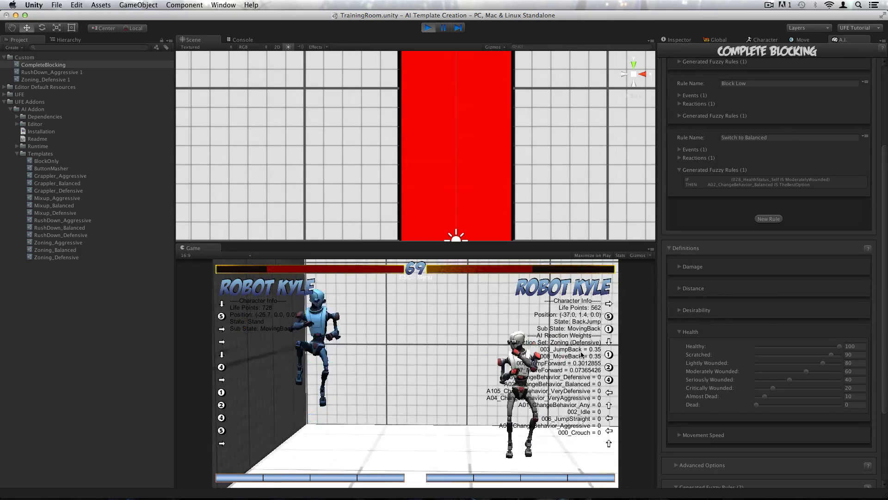
key("w")
key("h")
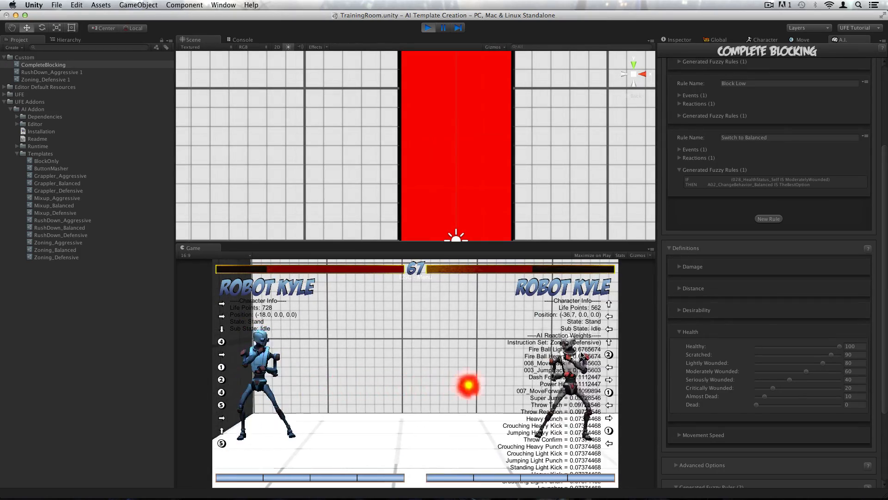
key("a")
key("w")
key("s")
key("h")
key("d")
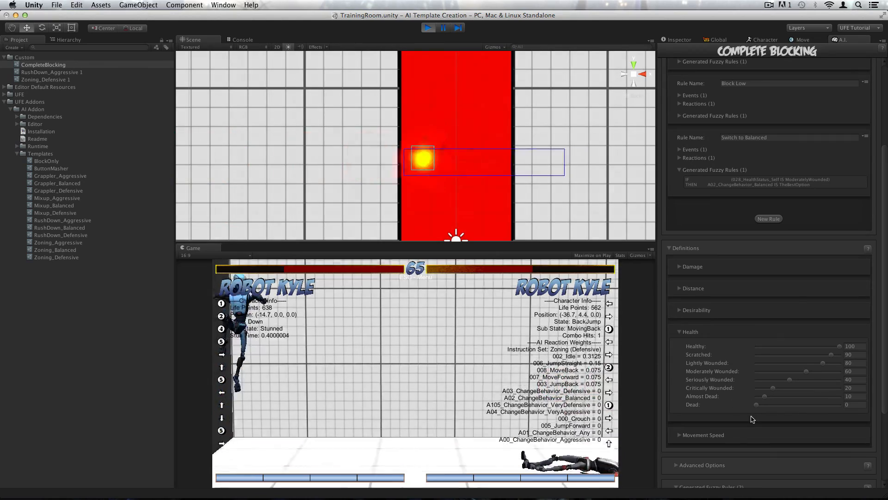
- Show Robot Kyle's AI instructions during the match and keep moving against the opponent's fireballs to observe its zoning
left_click(765, 40)
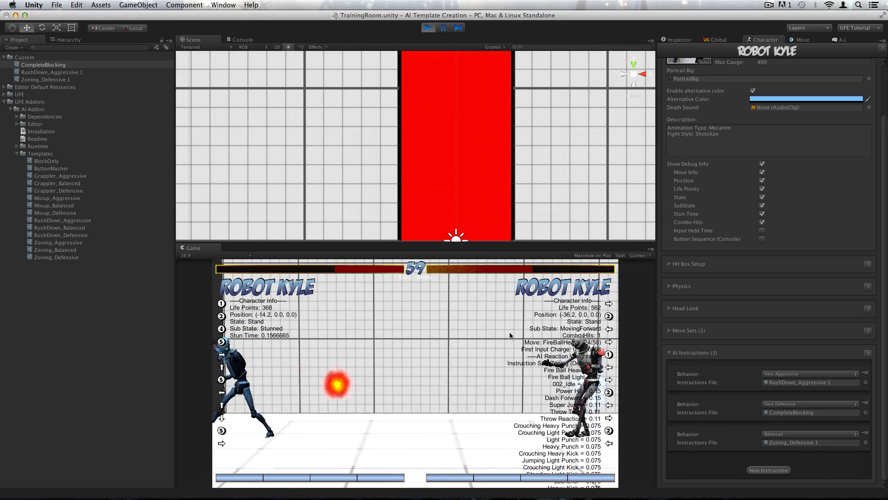
key("Down")
key("Right")
key("Down")
key("Left")
key("Up")
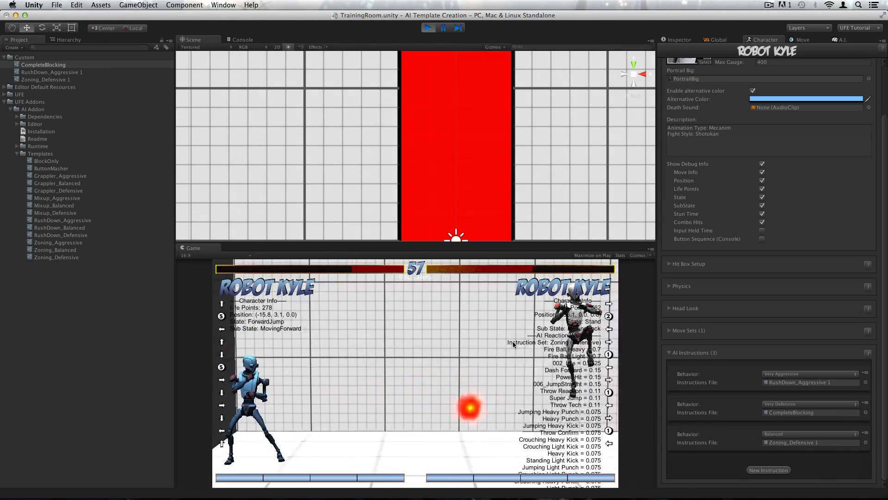
key("Right")
key("Down")
key("Right")
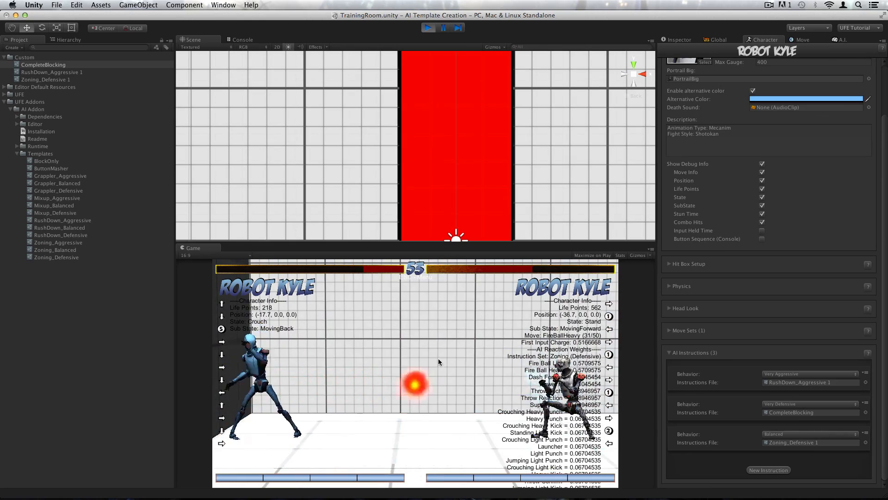
key("Left")
key("Up")
key("Right")
key("Left")
key("Up")
key("Right")
key("Down")
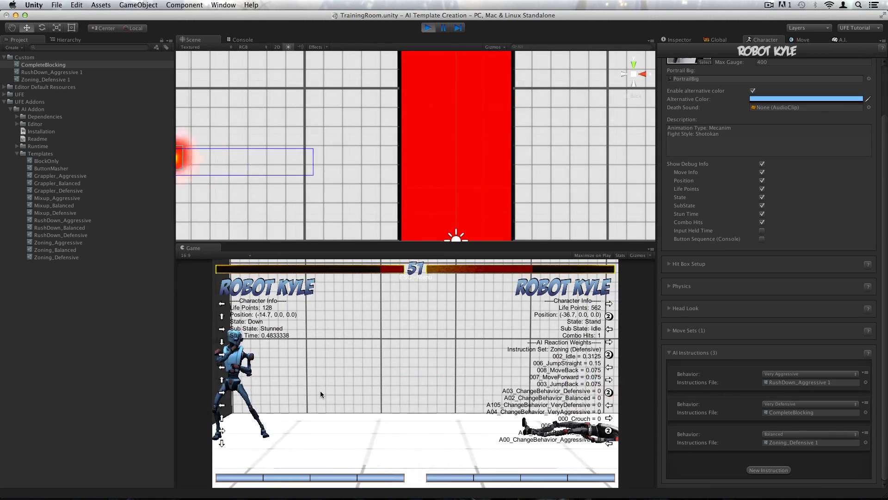